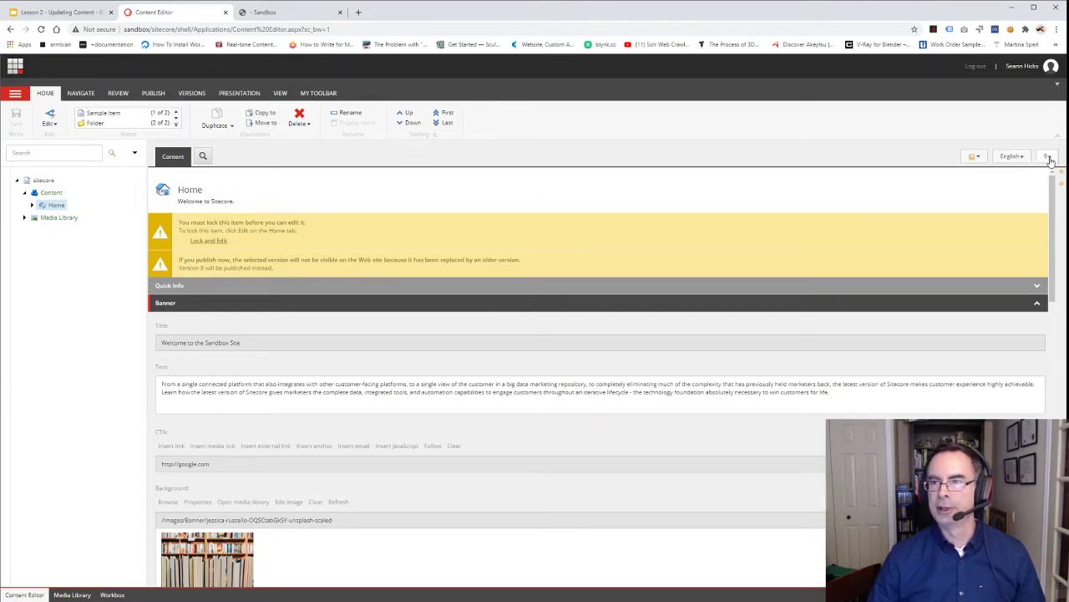
Review the version history of the Home item
click(1049, 158)
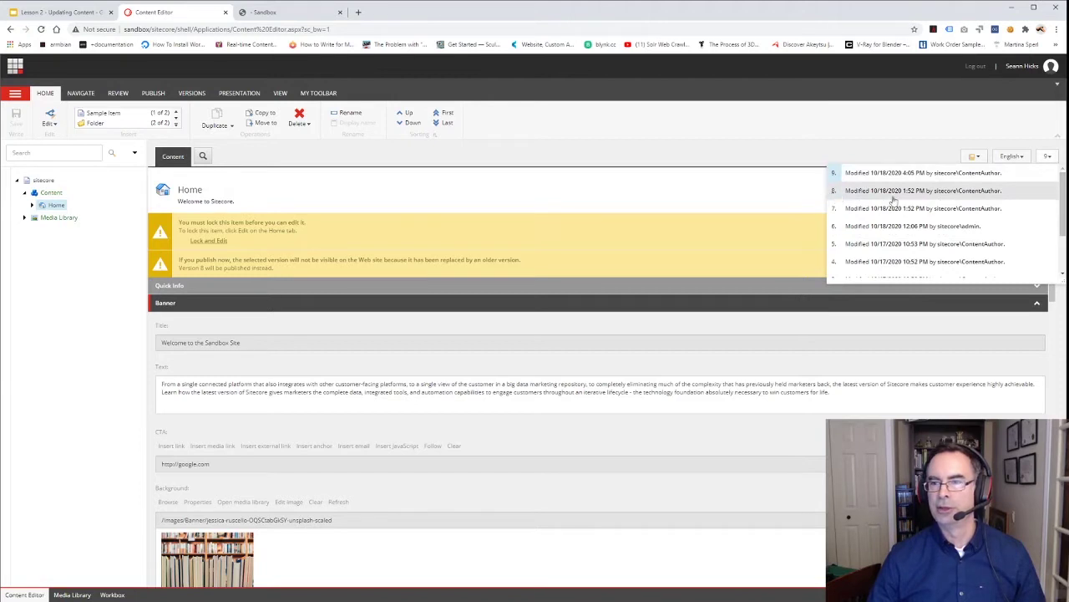
mouse_move(1064, 221)
mouse_down()
mouse_move(1064, 261)
mouse_move(1063, 214)
mouse_up()
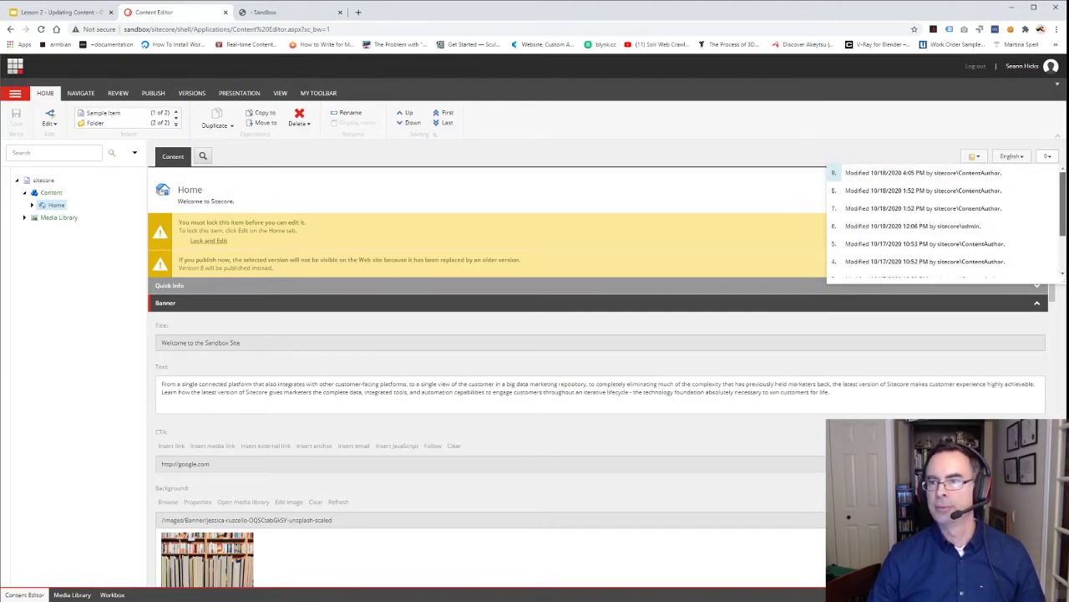
click(664, 197)
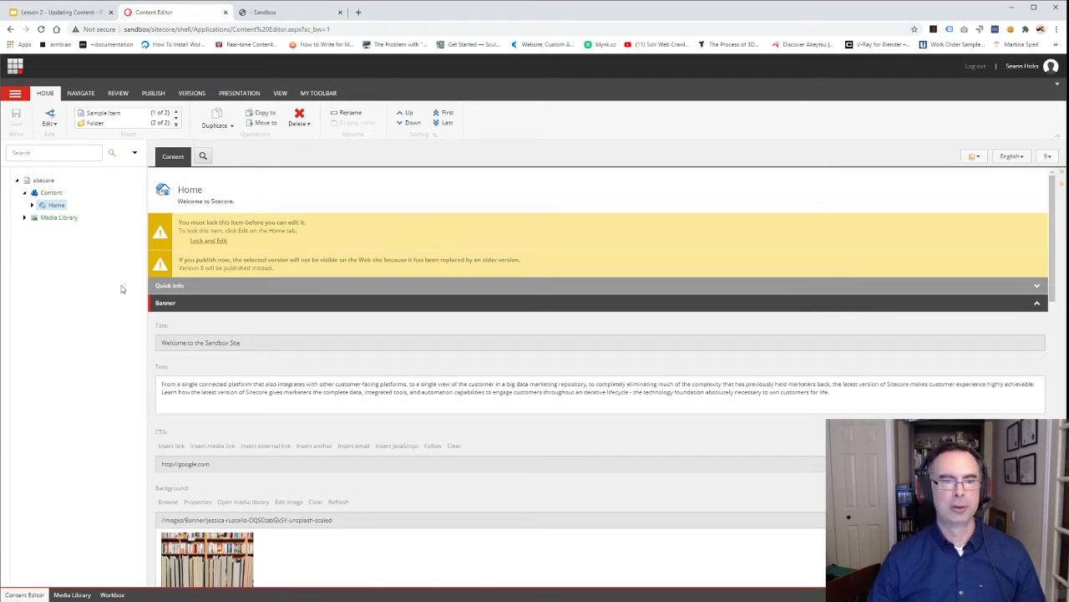
Lock the Home item for editing and display the Locked Items indicators beside the content tree
click(208, 240)
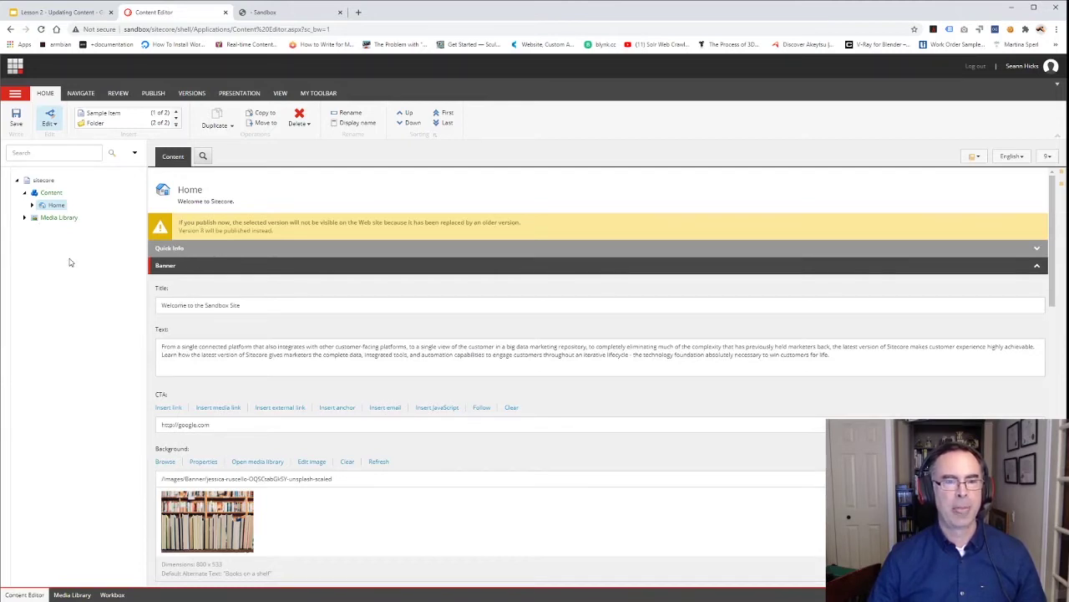
click(32, 205)
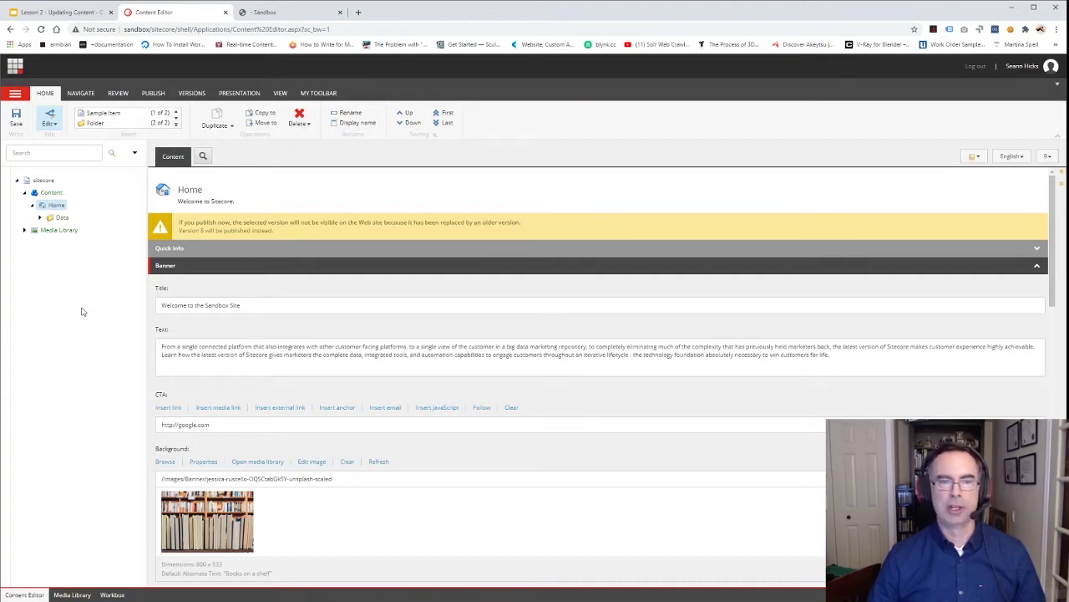
right_click(4, 255)
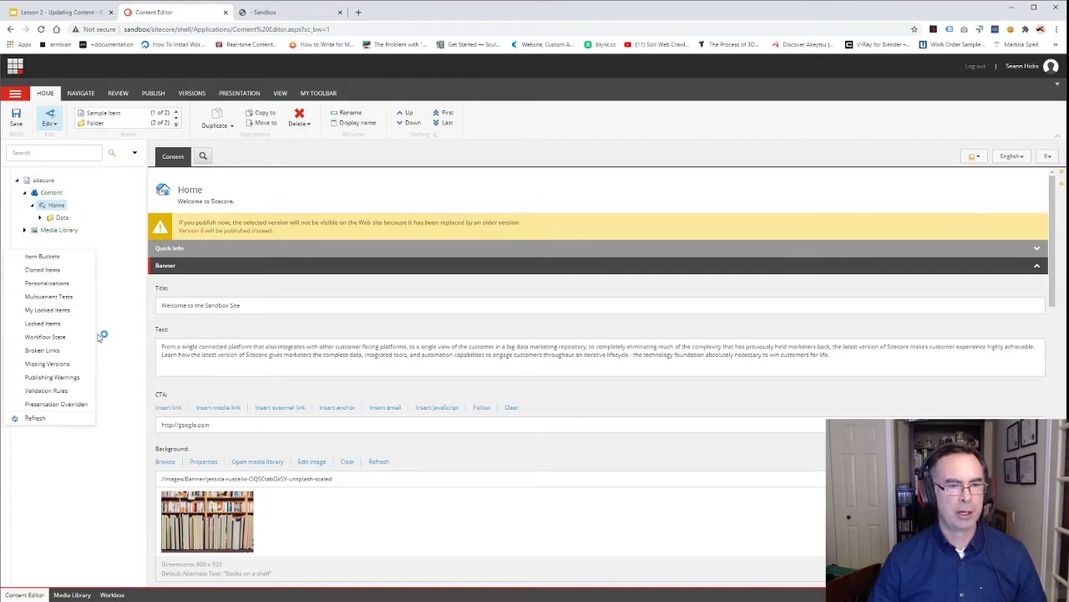
click(37, 325)
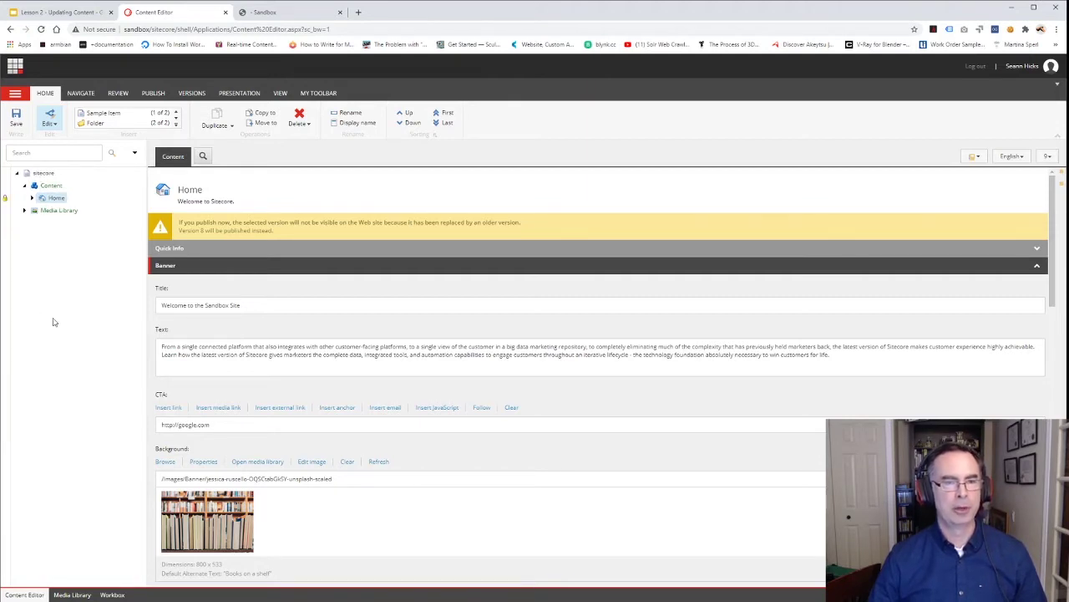
Replace the Locked Items indicators beside the content tree with the My Locked Items indicators
right_click(4, 222)
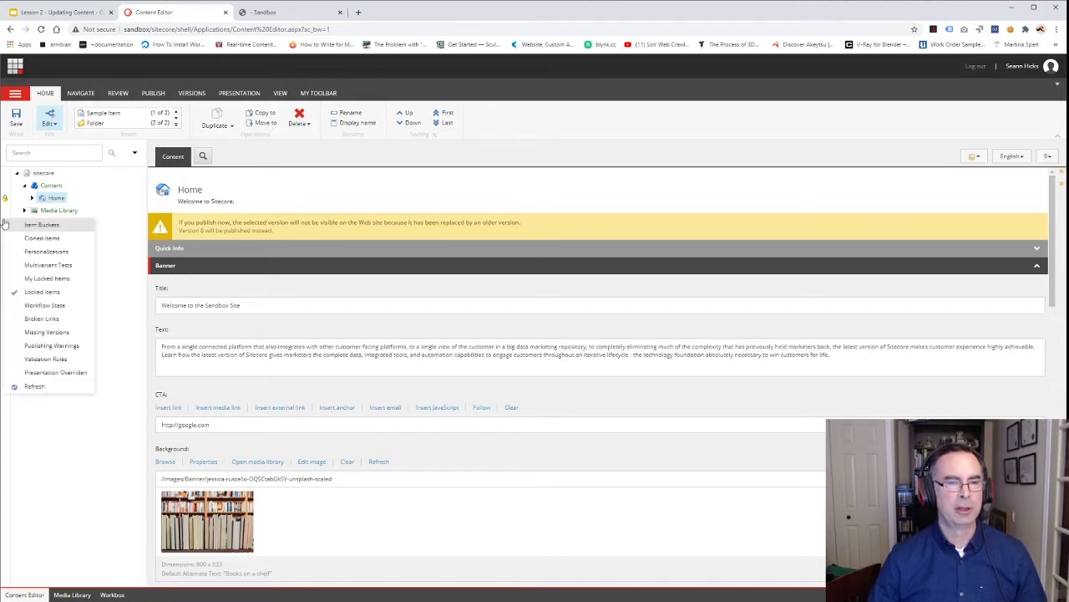
click(42, 294)
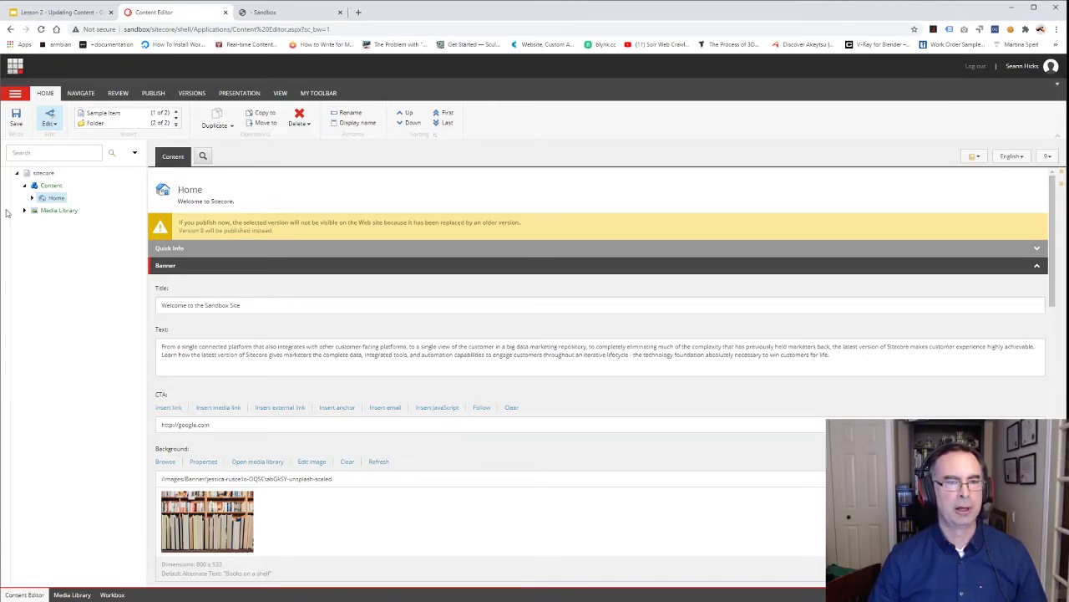
right_click(6, 212)
click(41, 271)
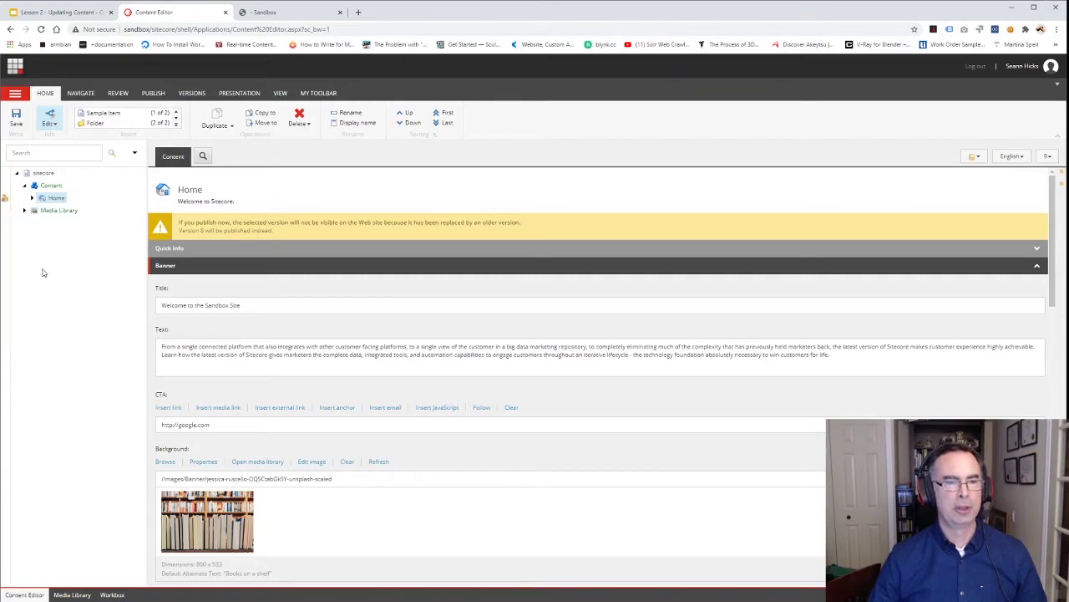
Re-enable the Locked Items indicators beside the content tree and turn off My Locked Items
right_click(9, 227)
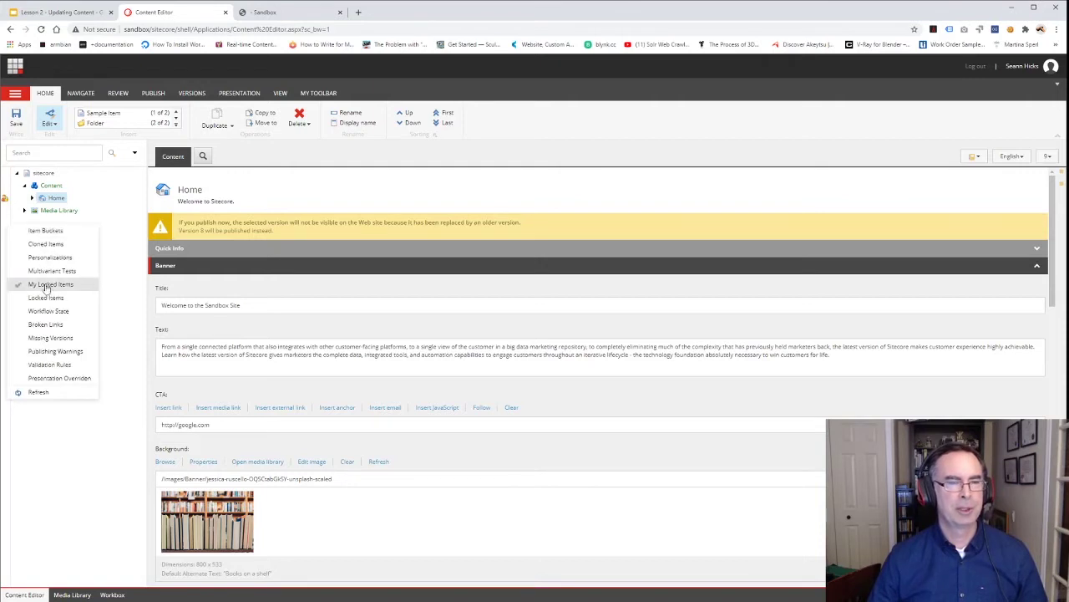
click(43, 299)
right_click(8, 226)
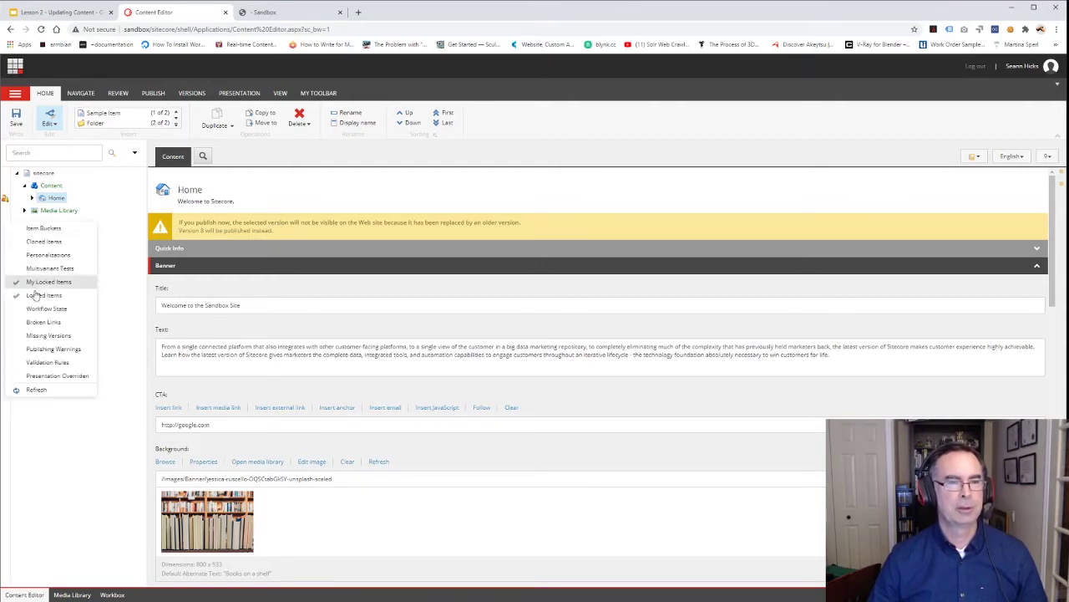
click(46, 285)
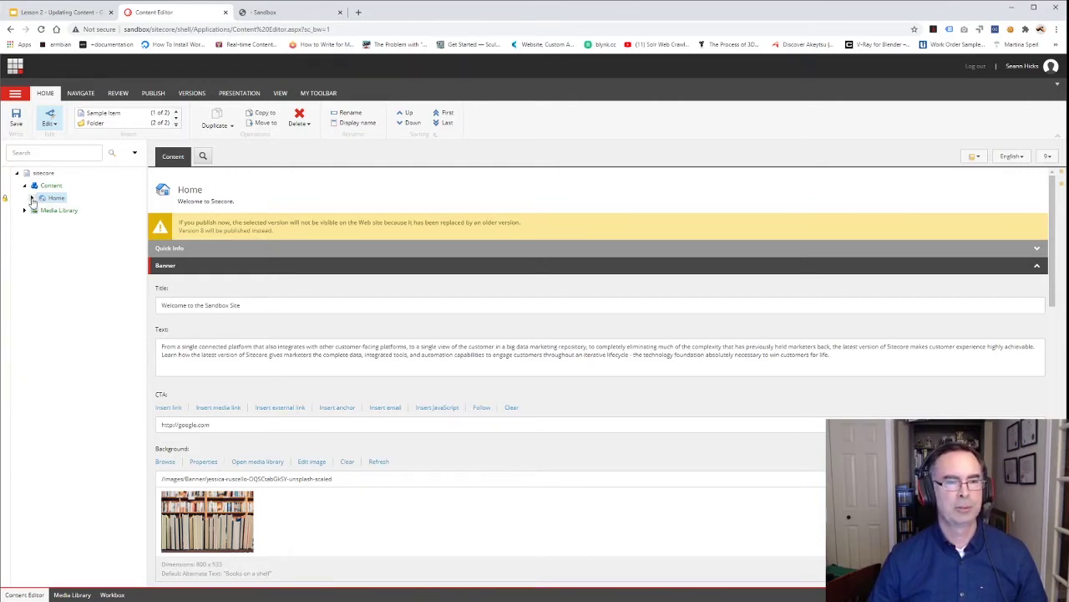
Set the Home item's banner title to "Welcome to the Sandbox Site Lesson 2" and save the item
click(32, 199)
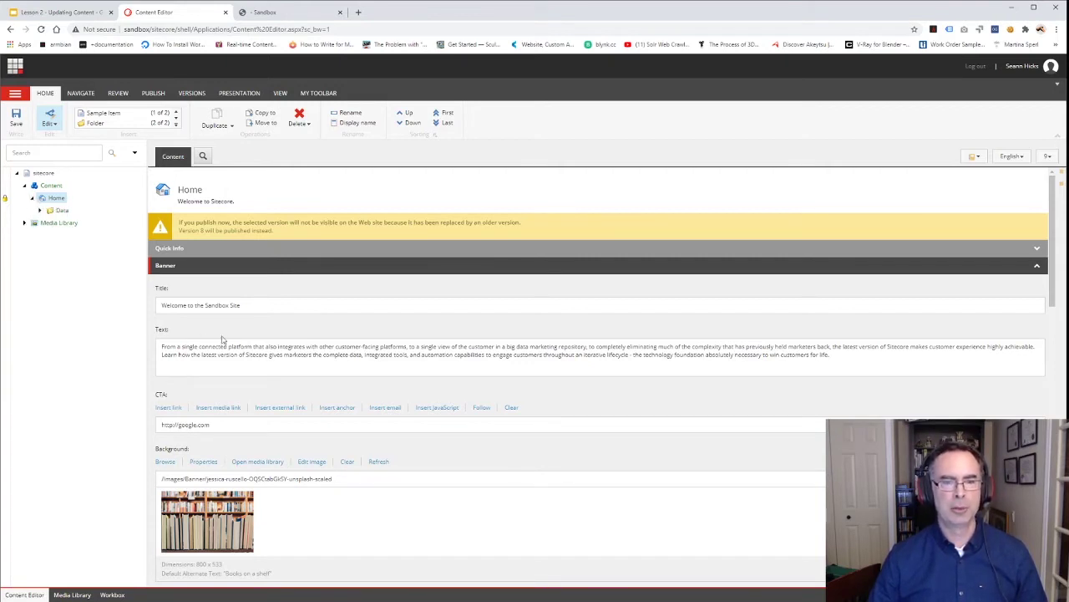
click(204, 305)
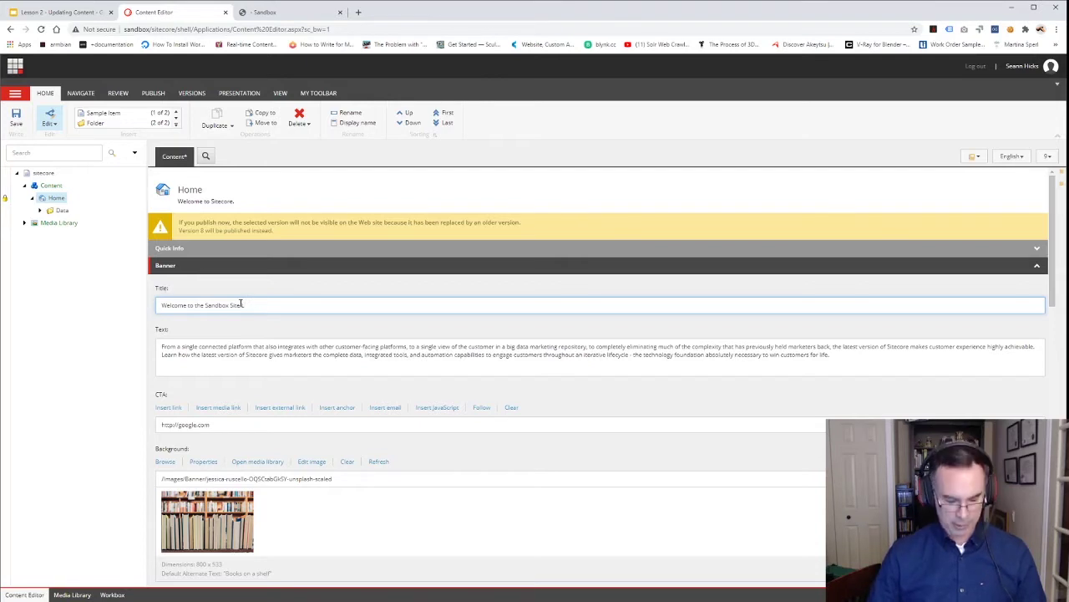
text(Lesson 2)
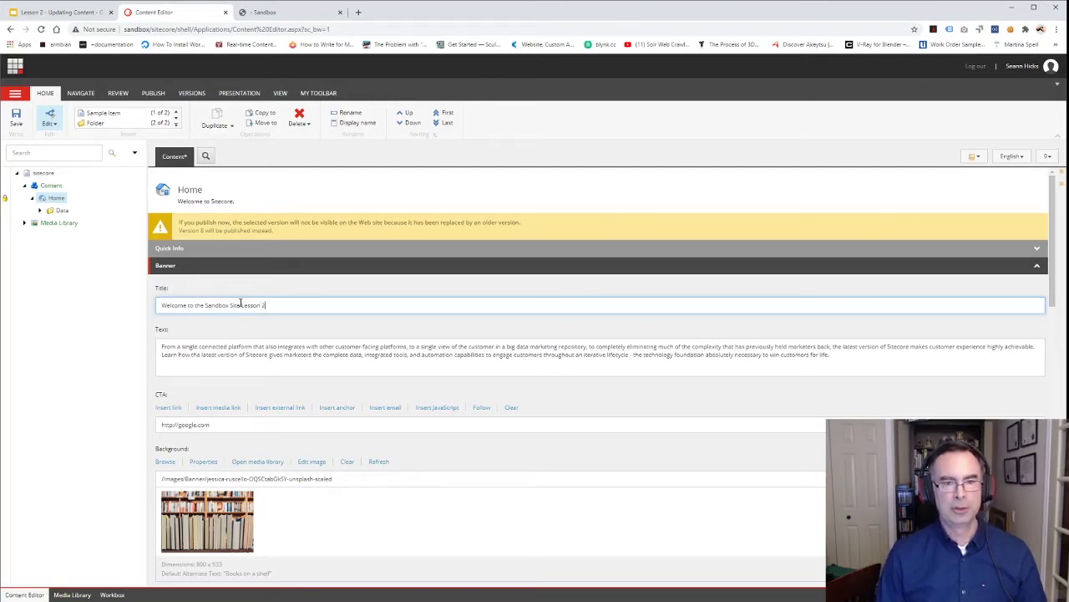
click(17, 117)
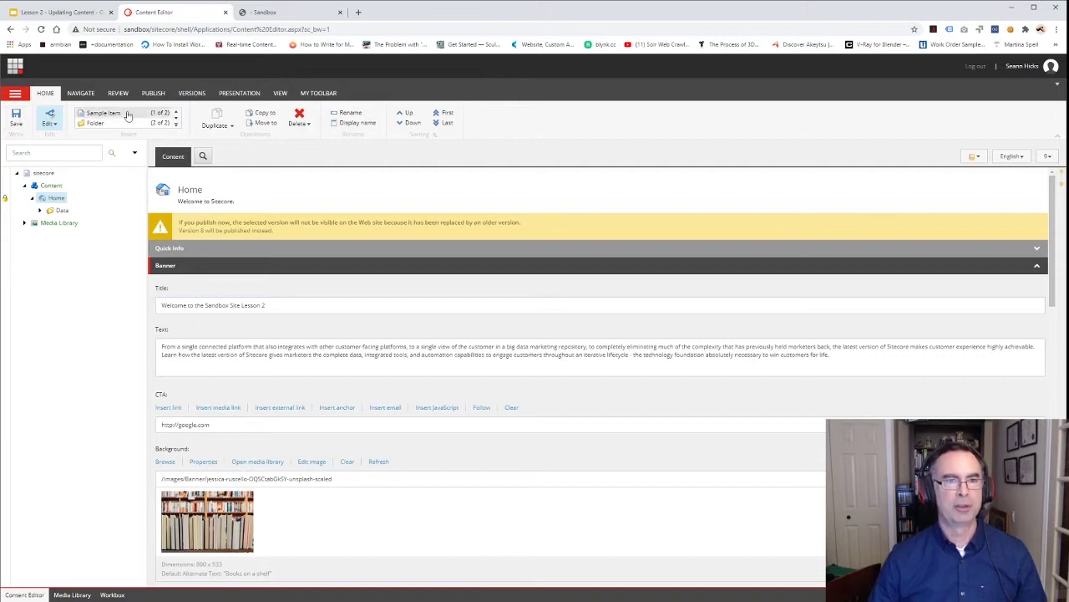
Preview the Home page, and reload the already open sandbox site to compare its banner title
click(147, 91)
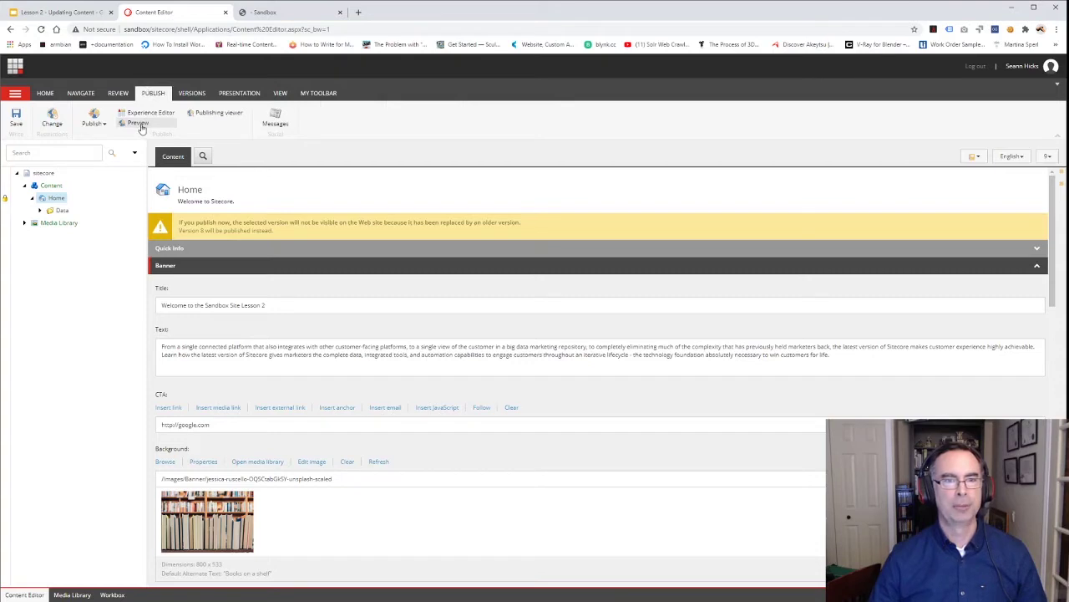
click(138, 124)
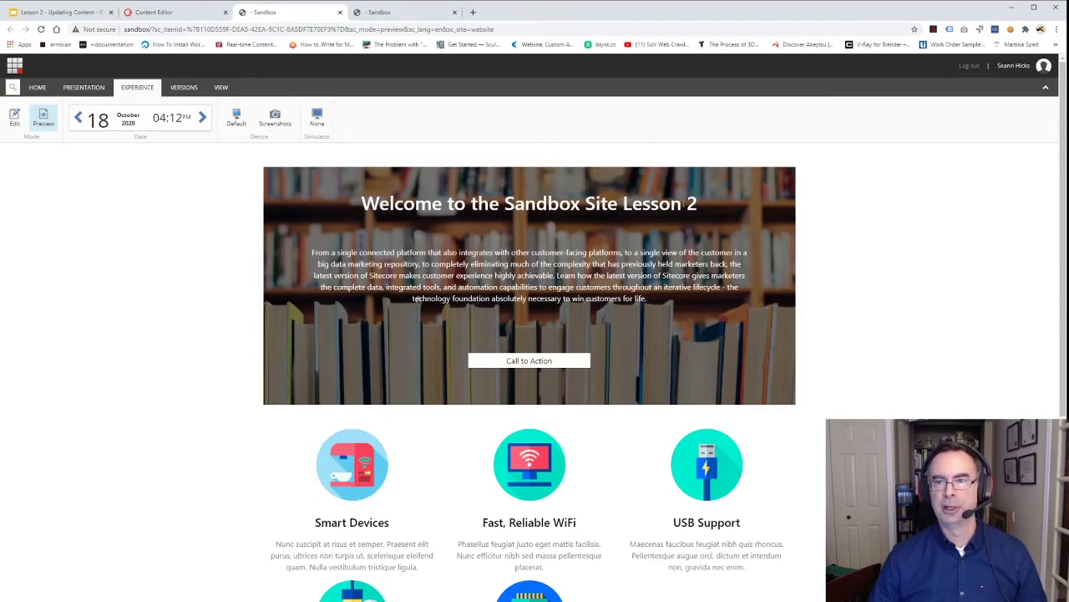
click(372, 13)
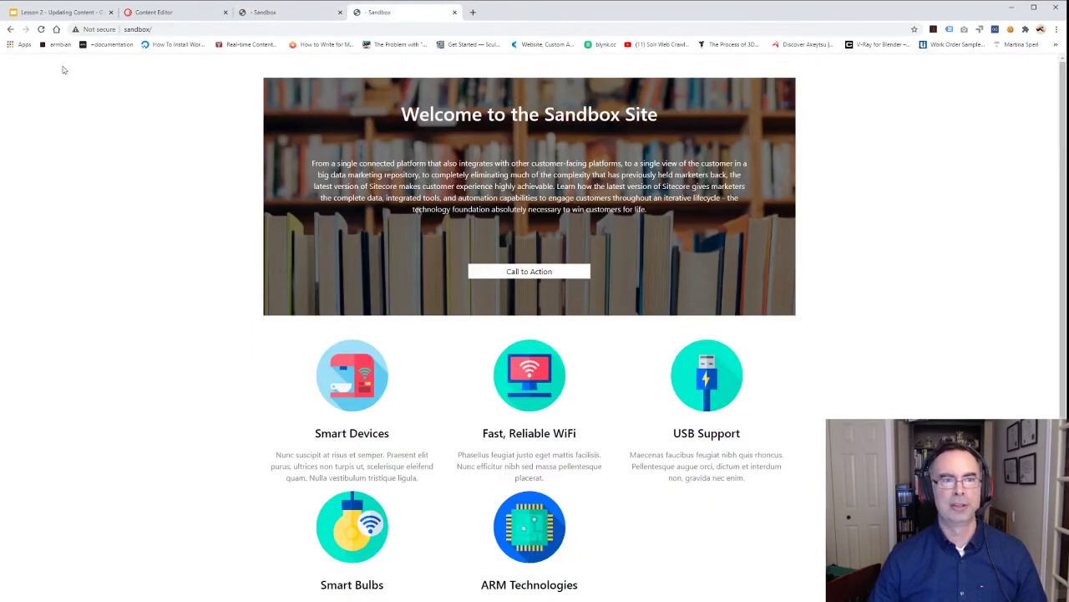
click(42, 30)
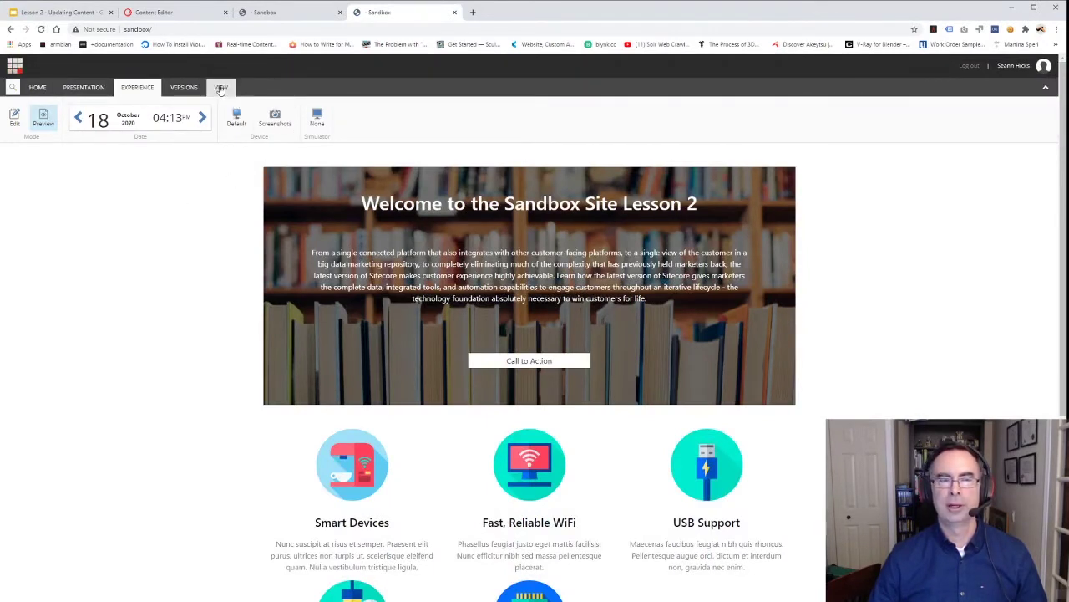
Exit preview mode on the sandbox site and reload it to check the published banner title
click(37, 87)
click(554, 117)
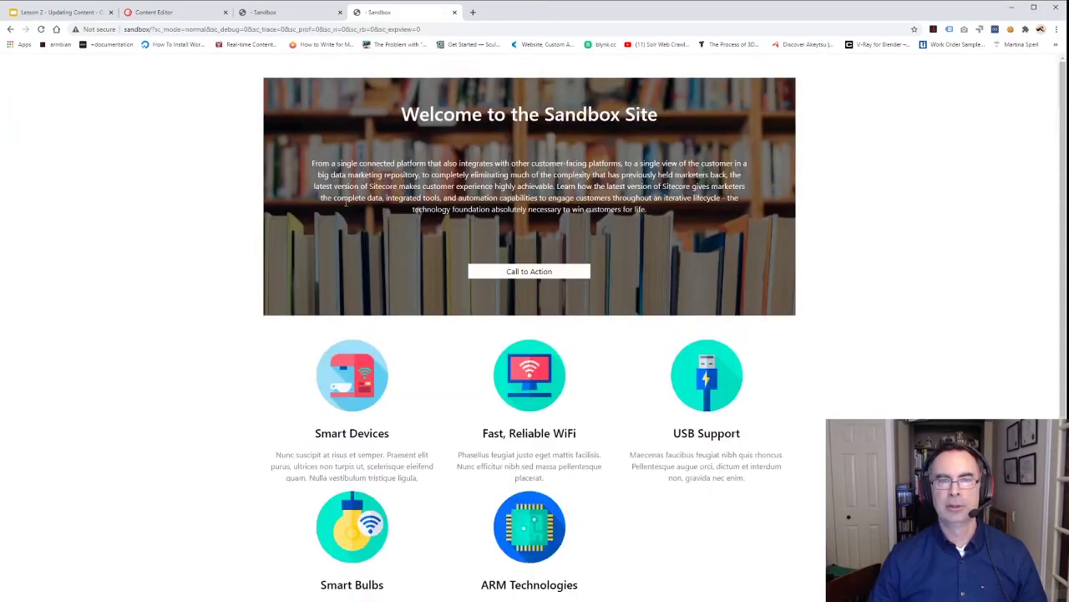
click(41, 30)
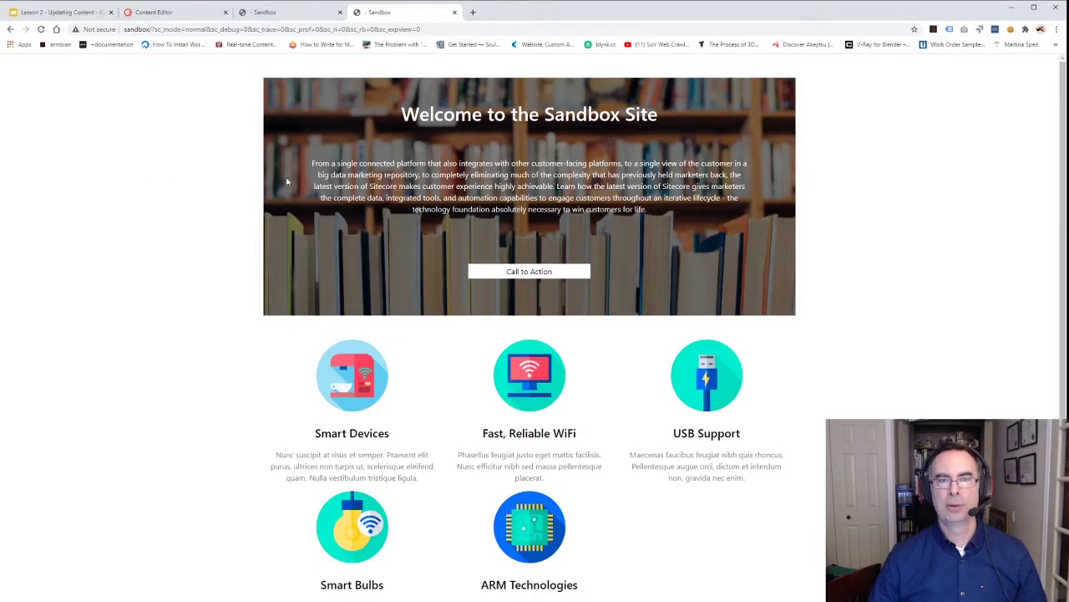
drag(417, 114, 668, 129)
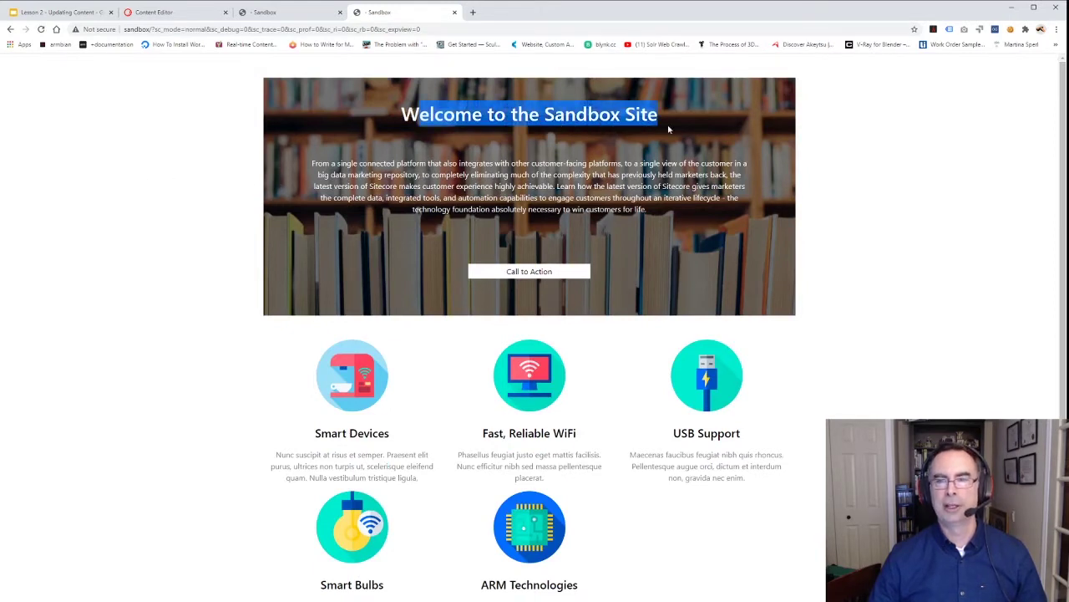
Close the Home page preview and return to the Content Editor
click(282, 16)
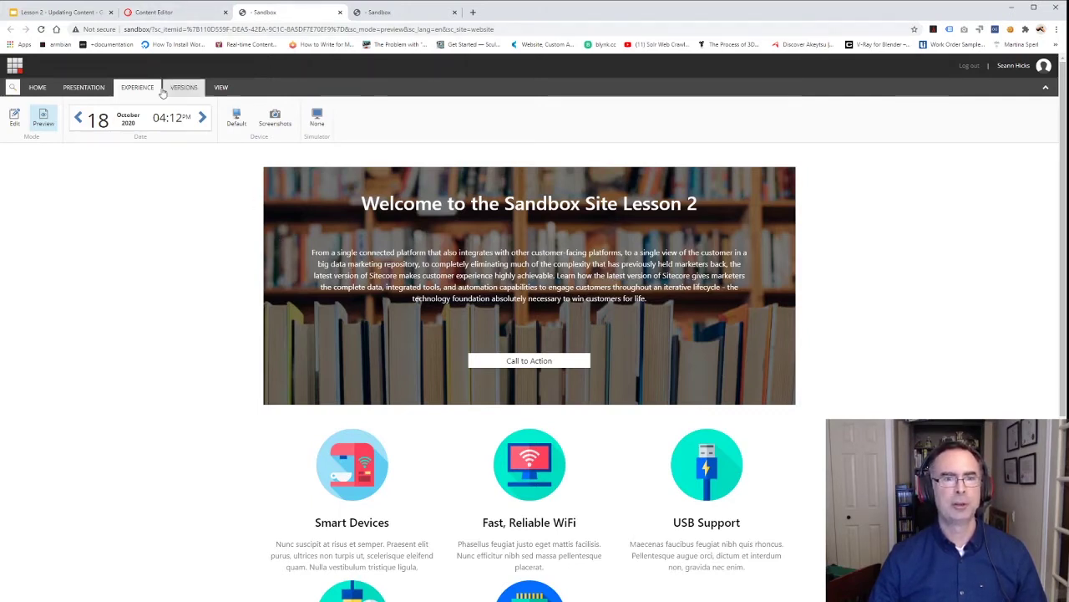
click(340, 12)
click(185, 13)
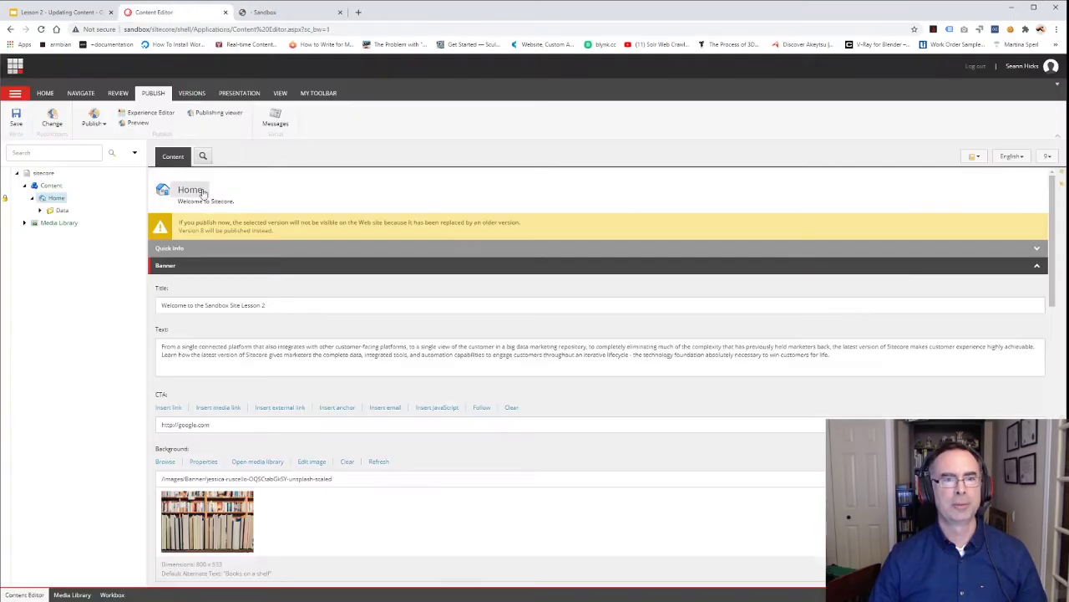
Preview the Home page in the Android Phone simulator, examine the banner's mobile layout, and close the preview
click(138, 123)
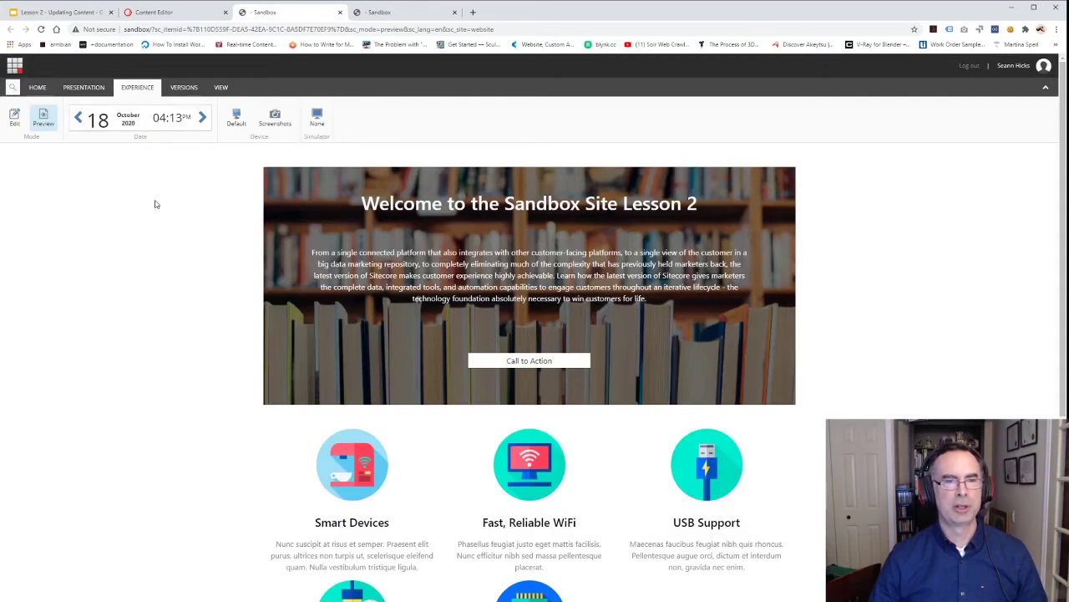
click(318, 121)
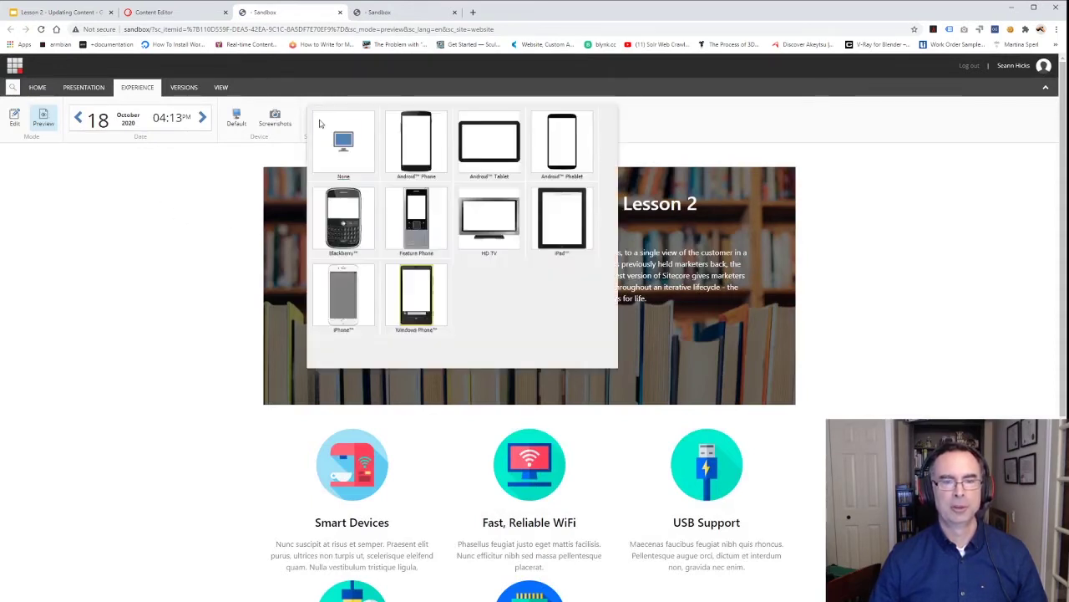
click(417, 146)
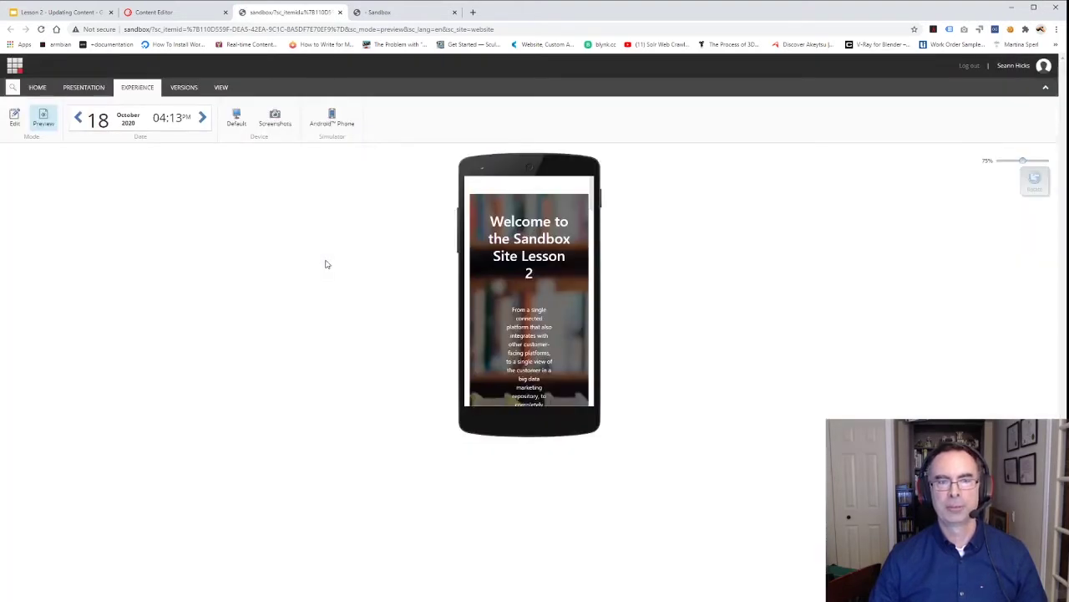
scroll(519, 326, down, 3)
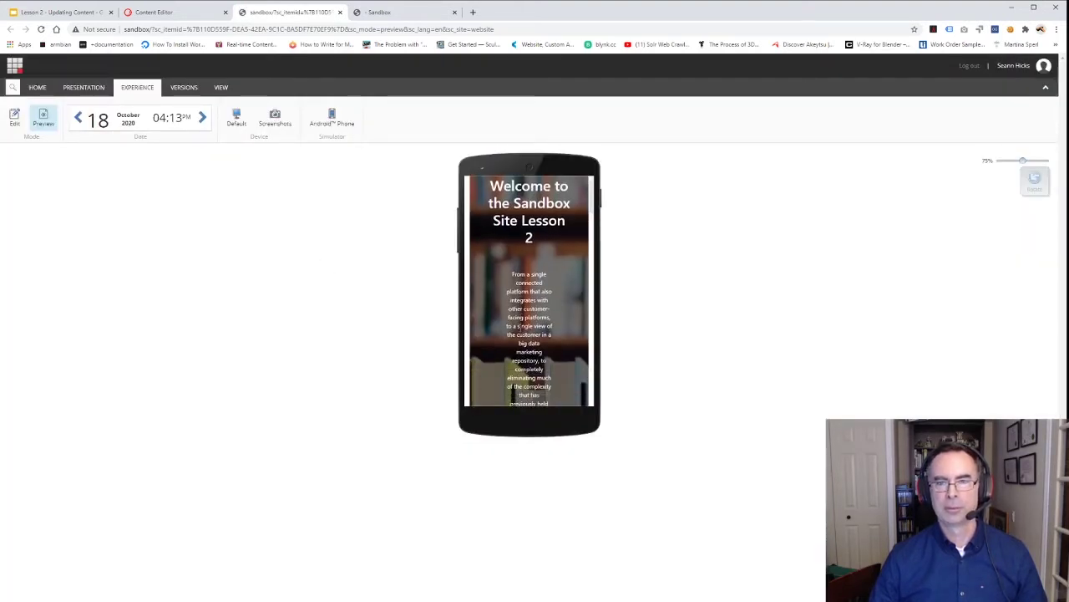
scroll(530, 291, up, 3)
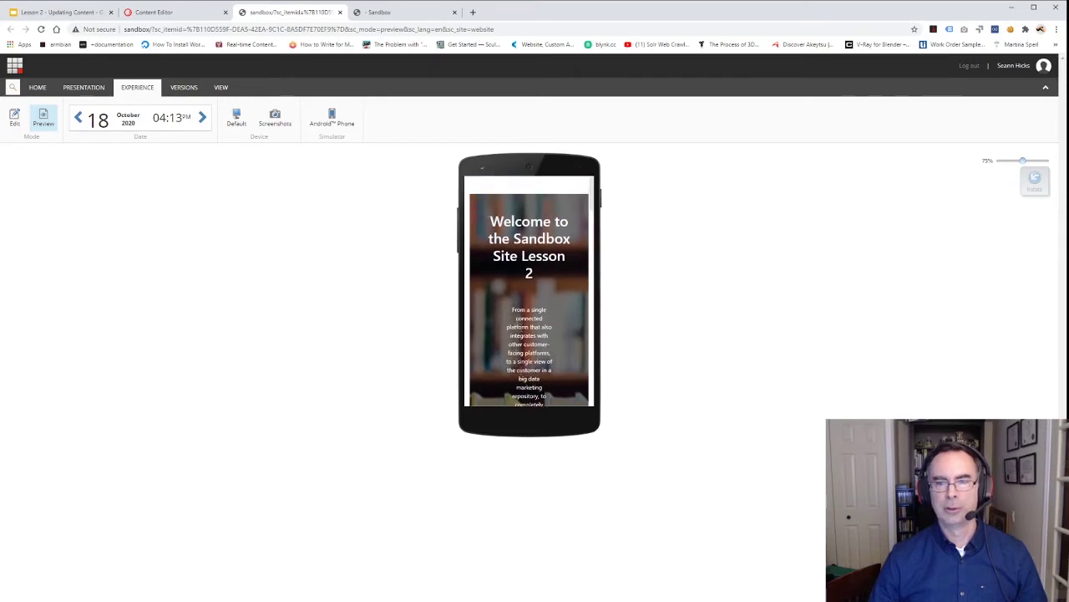
drag(548, 309, 520, 234)
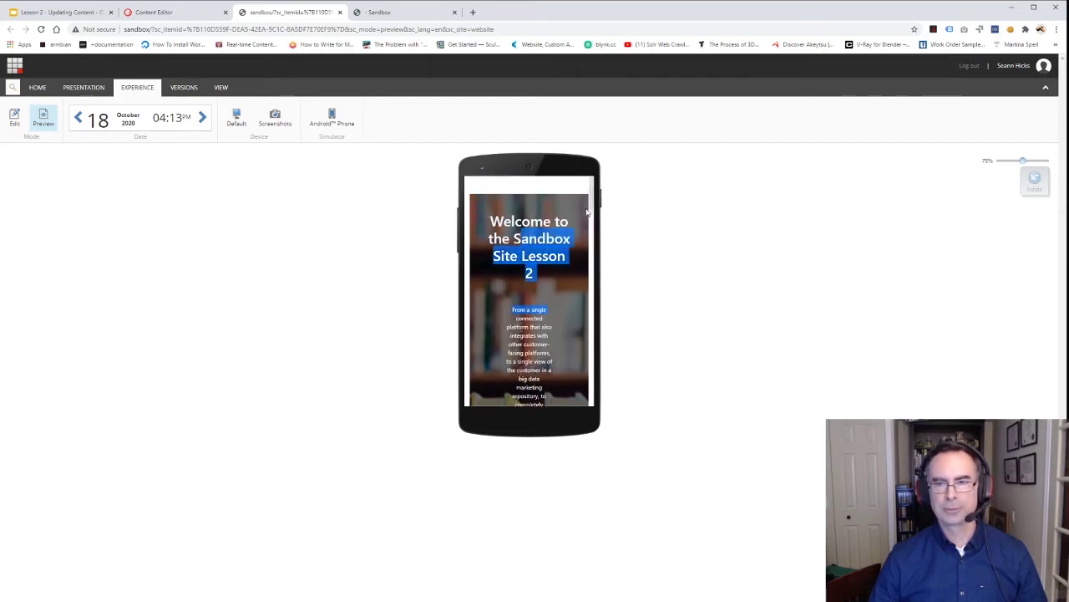
drag(589, 214, 596, 191)
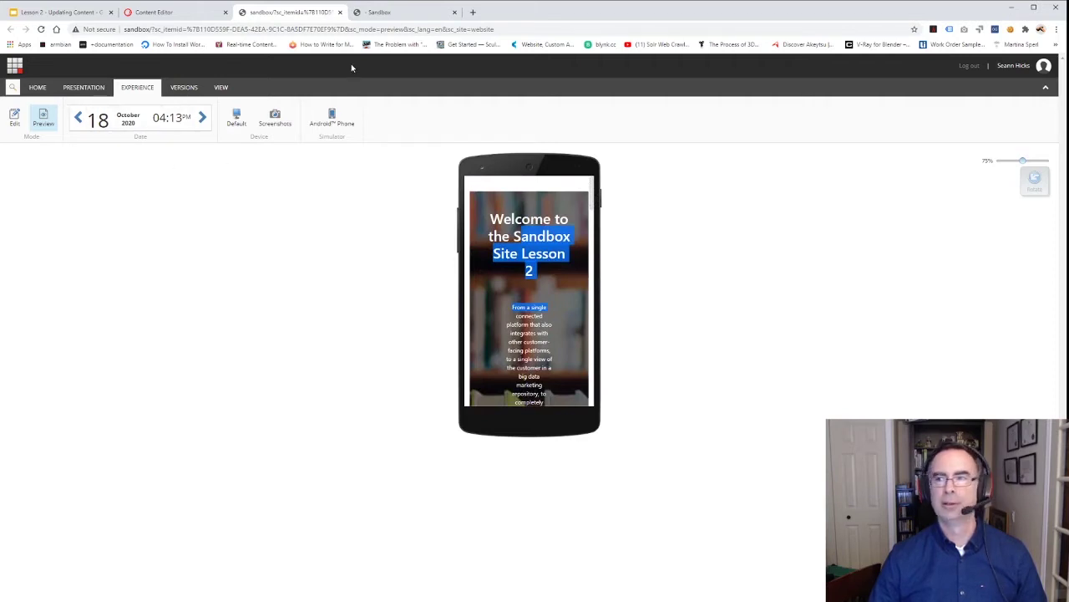
click(339, 12)
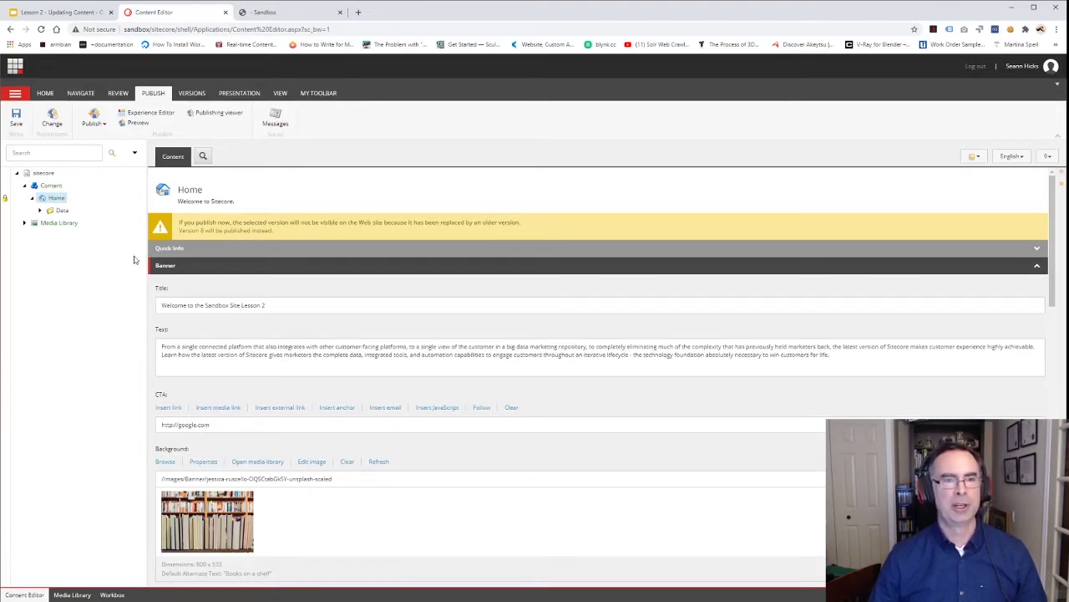
Check in the Home item to release its lock, and lock it again for editing
click(117, 94)
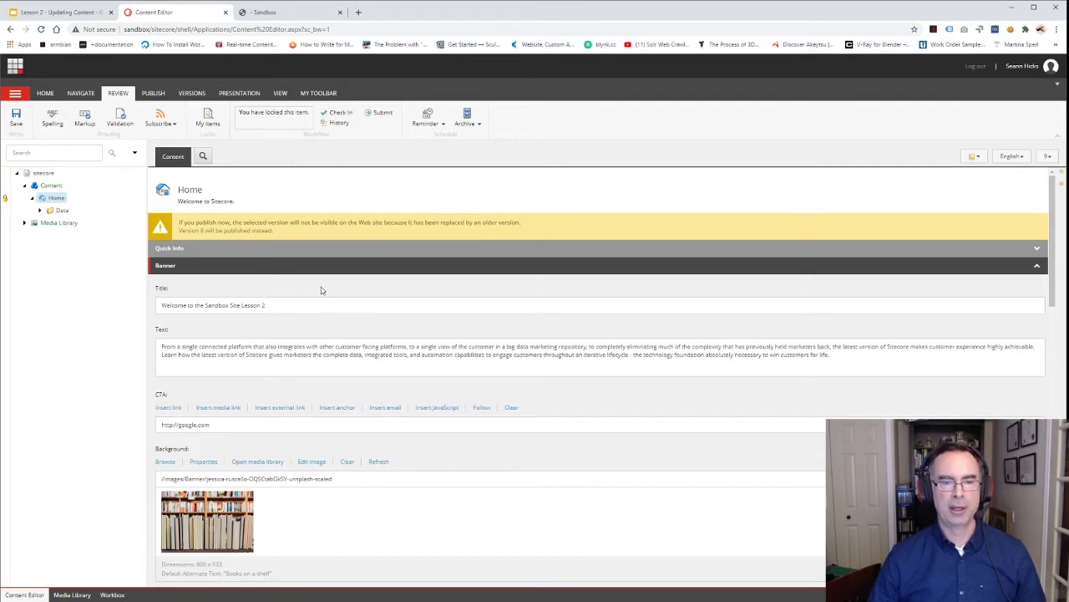
click(349, 117)
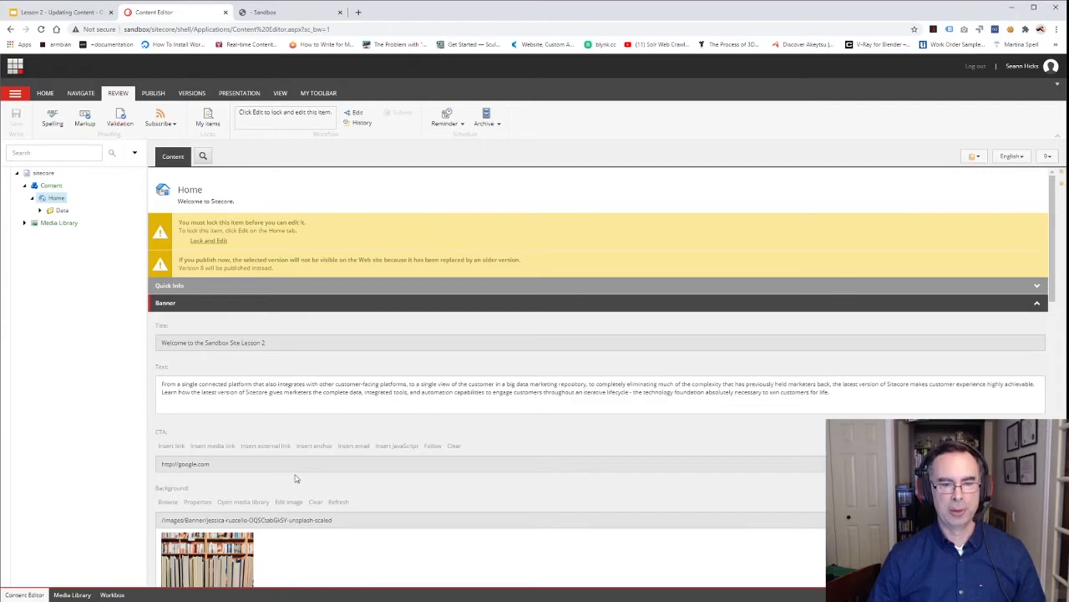
scroll(297, 478, down, 3)
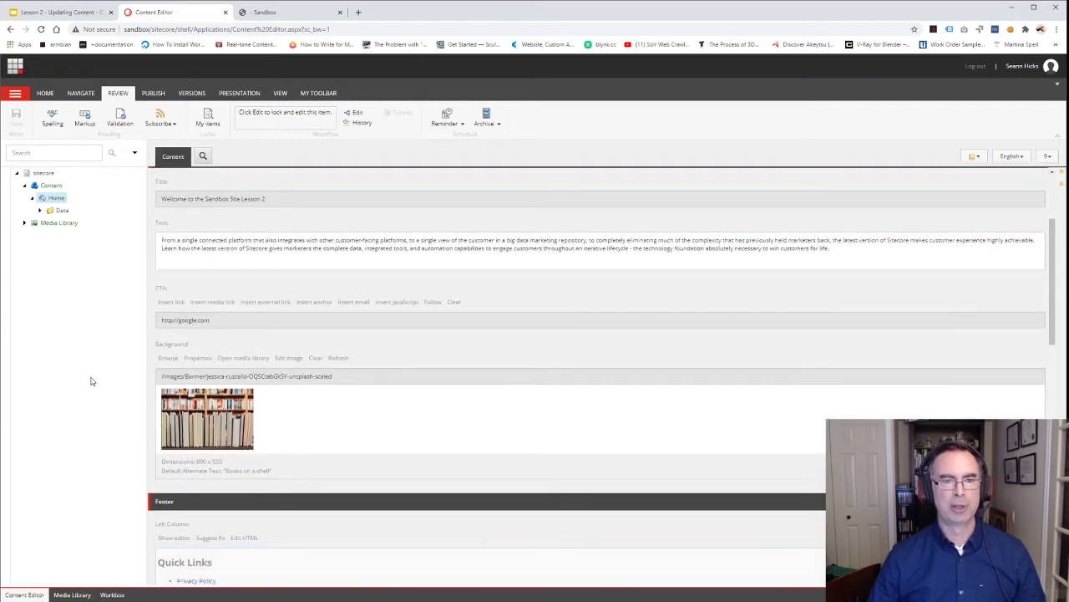
scroll(269, 306, up, 3)
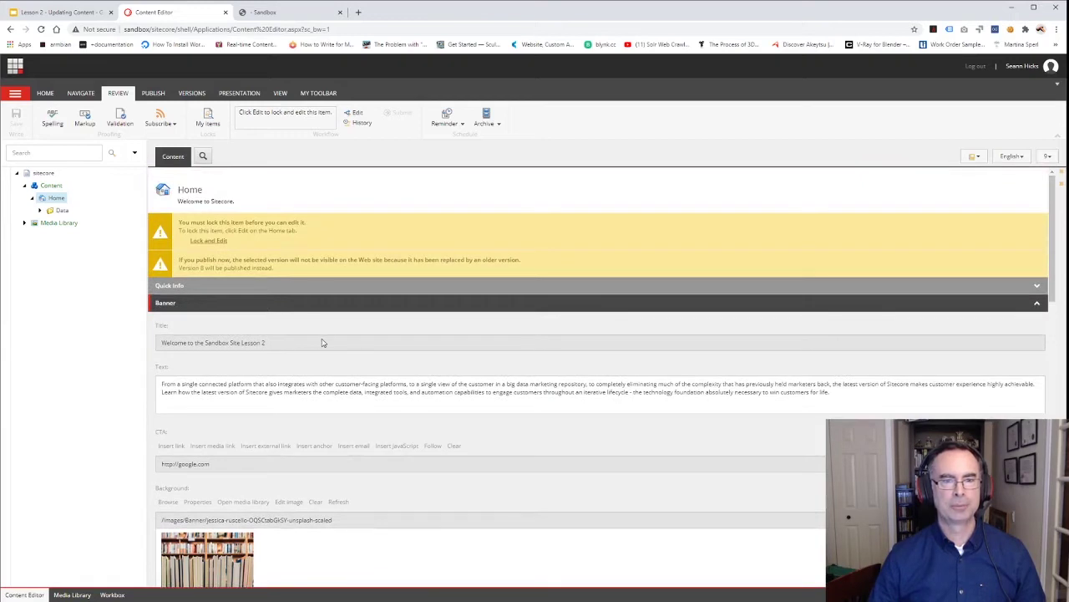
click(204, 244)
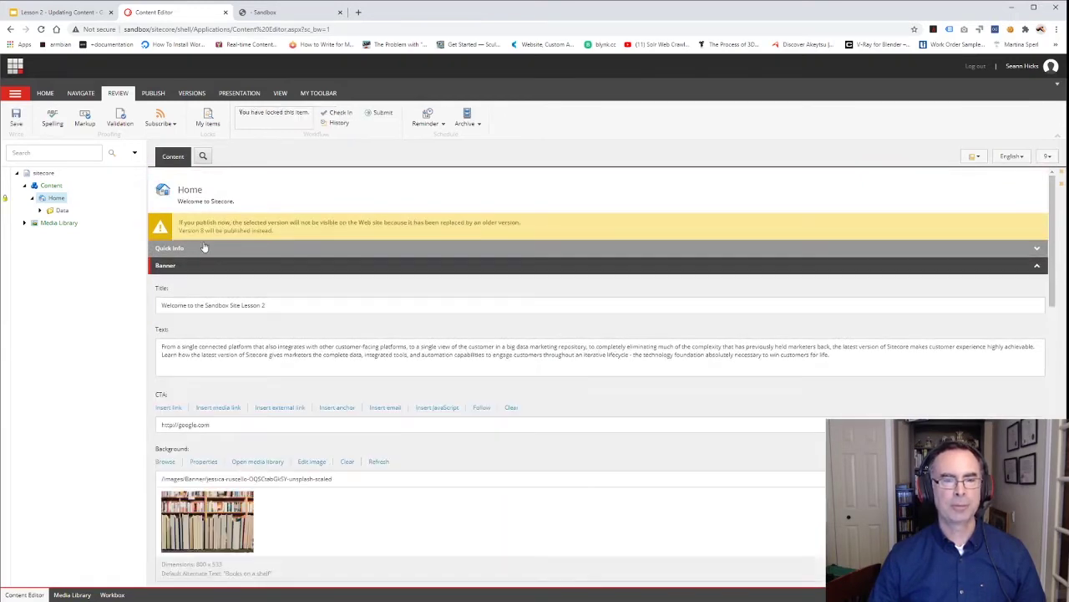
click(165, 462)
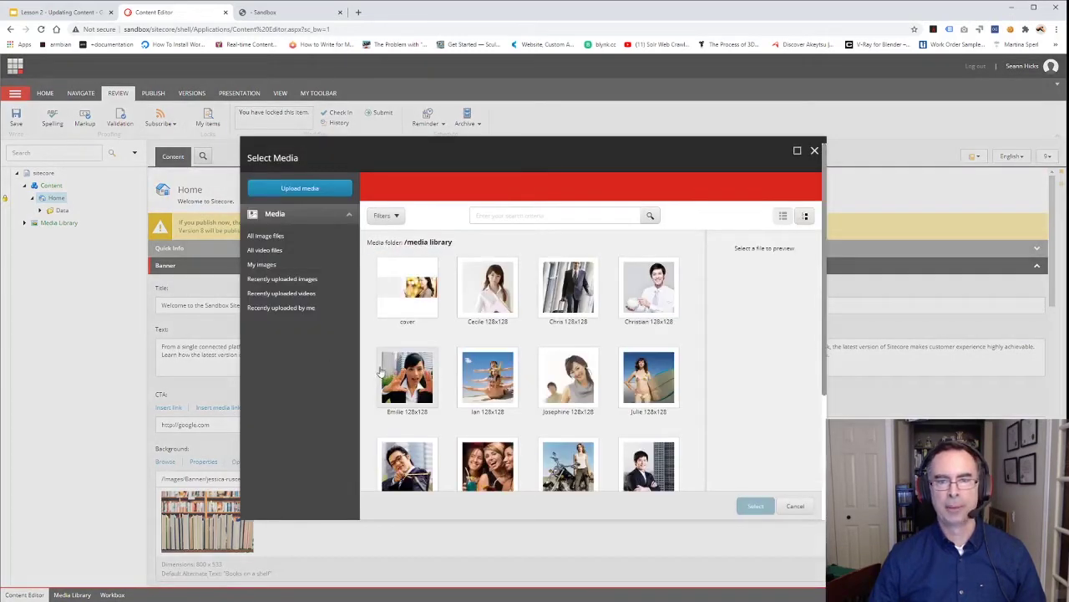
click(805, 219)
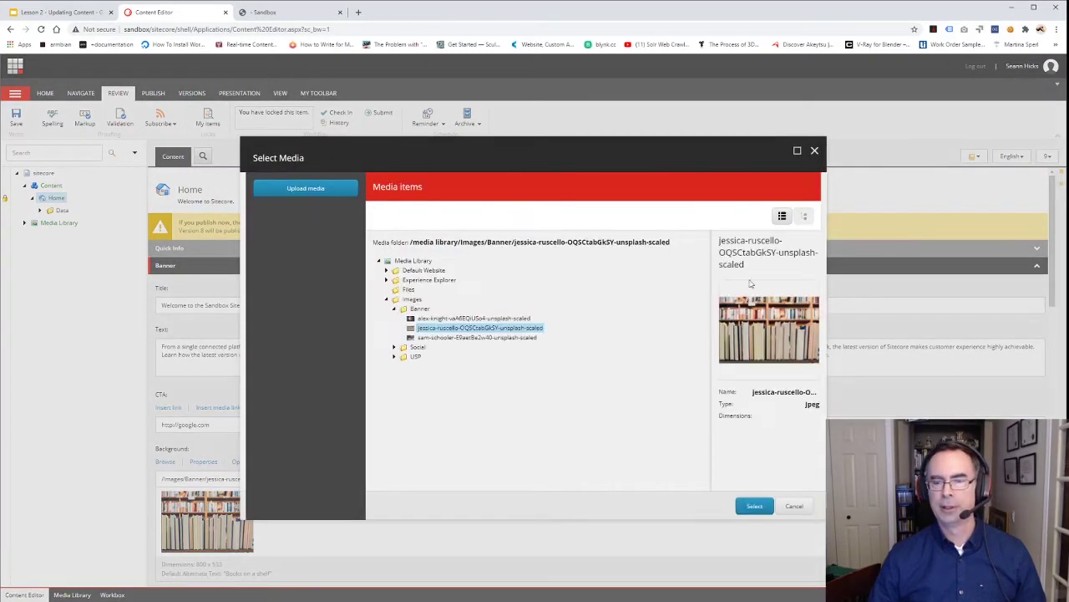
click(800, 511)
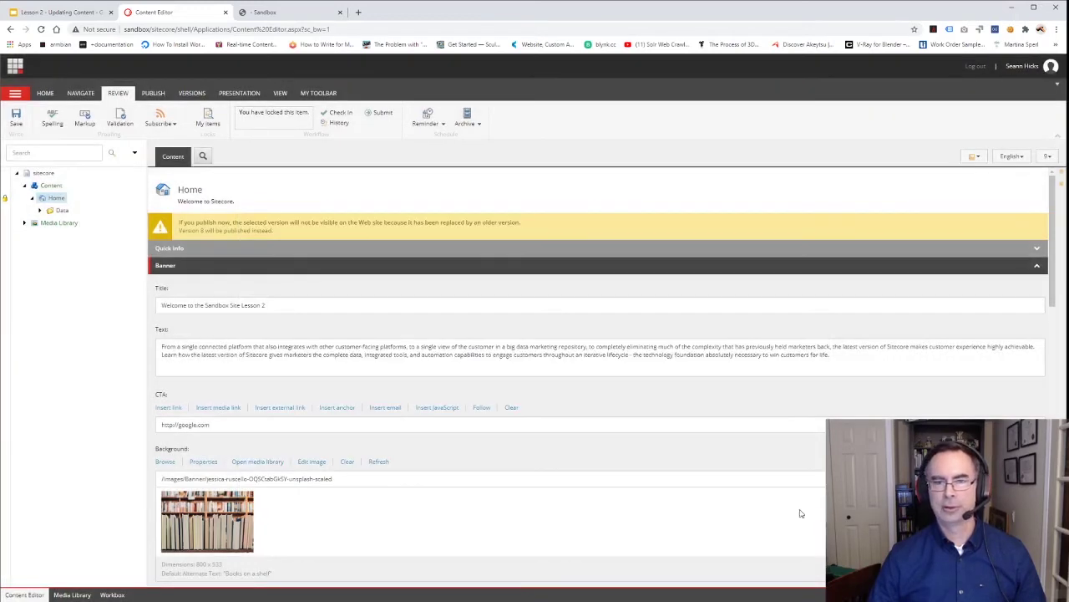
Replace the banner's background with the alex-knight image from the media library's Images/Banner folder, and save the Home item
click(165, 463)
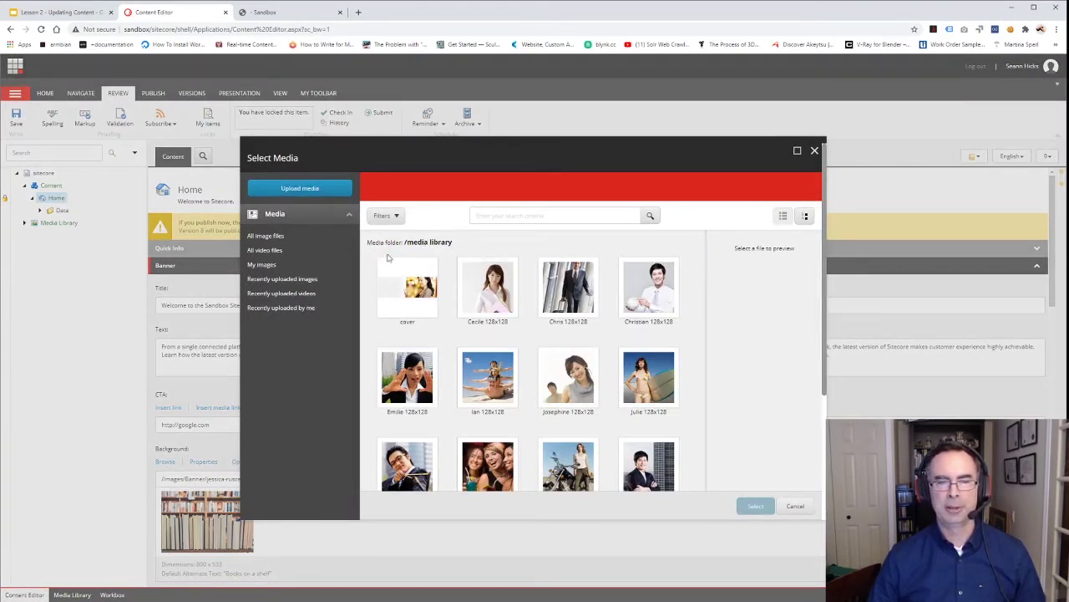
click(805, 216)
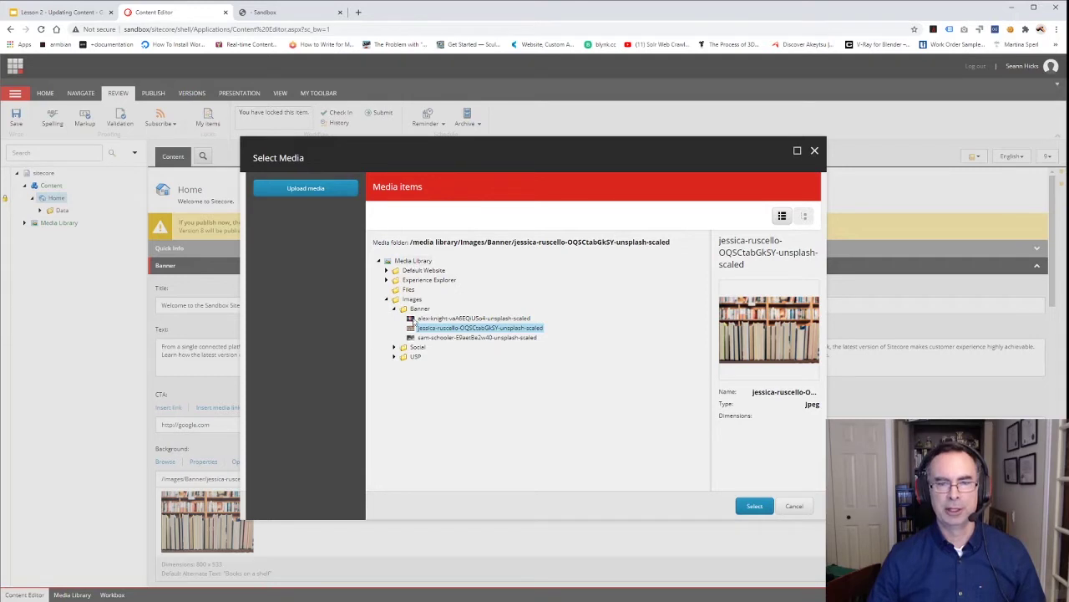
click(464, 318)
click(462, 338)
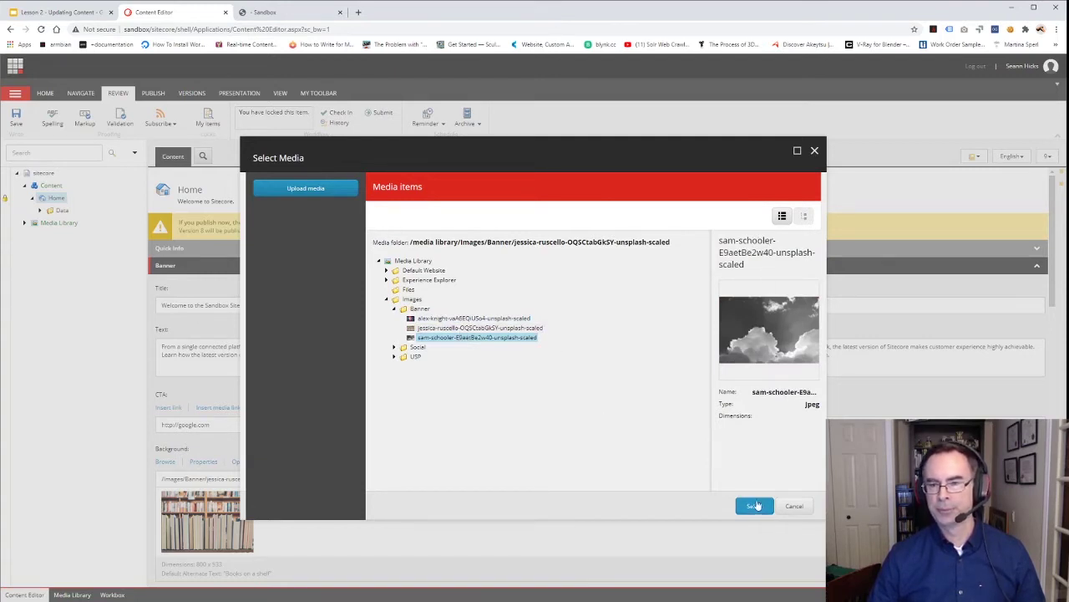
click(449, 318)
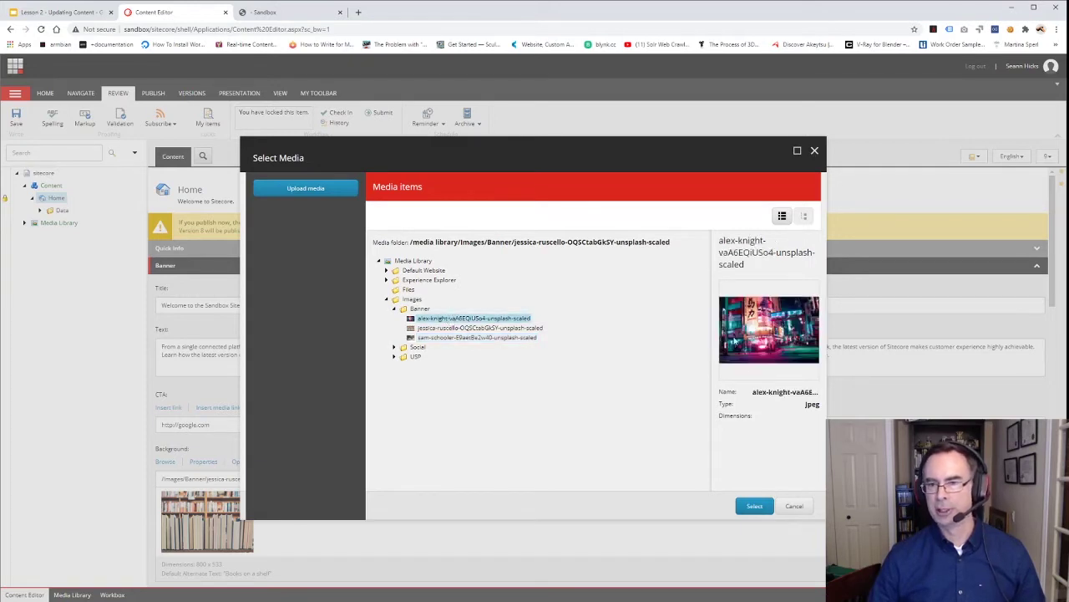
click(754, 506)
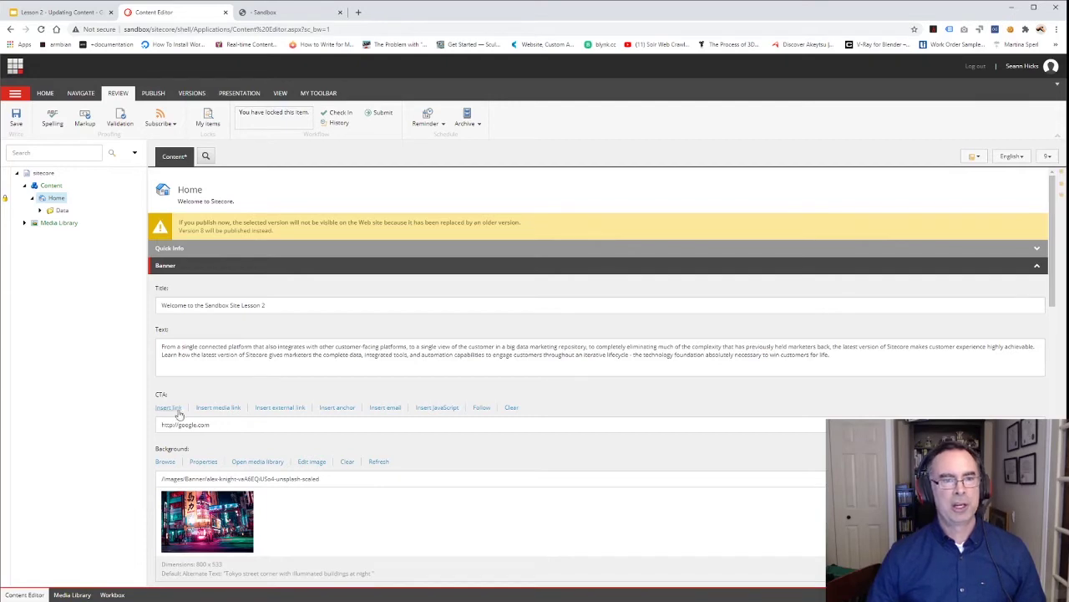
click(16, 117)
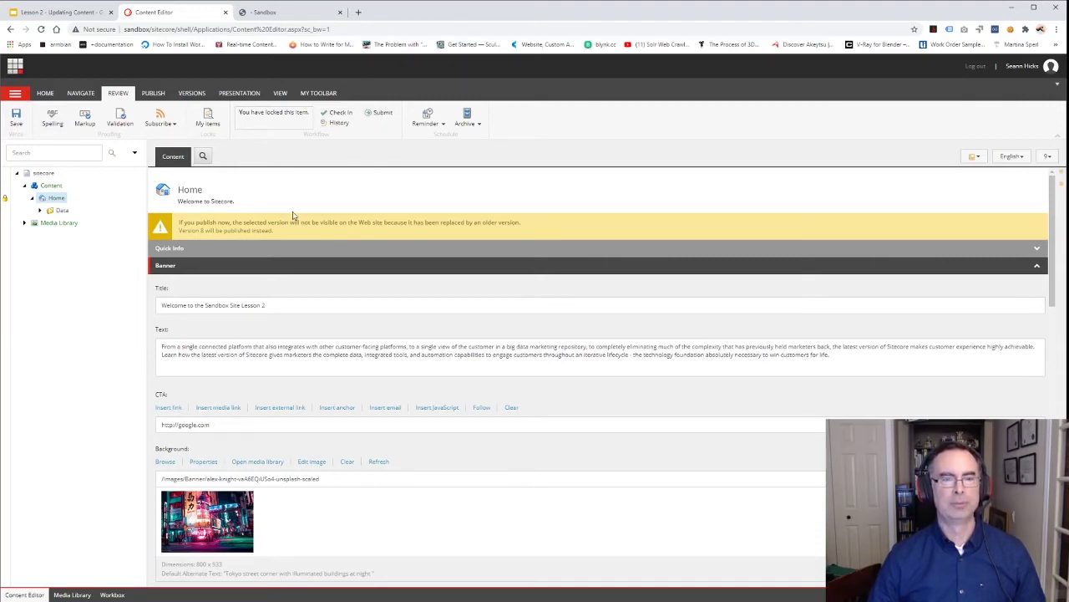
Submit the Home item for approval with the comment "Changed Title and Background Image"
click(380, 115)
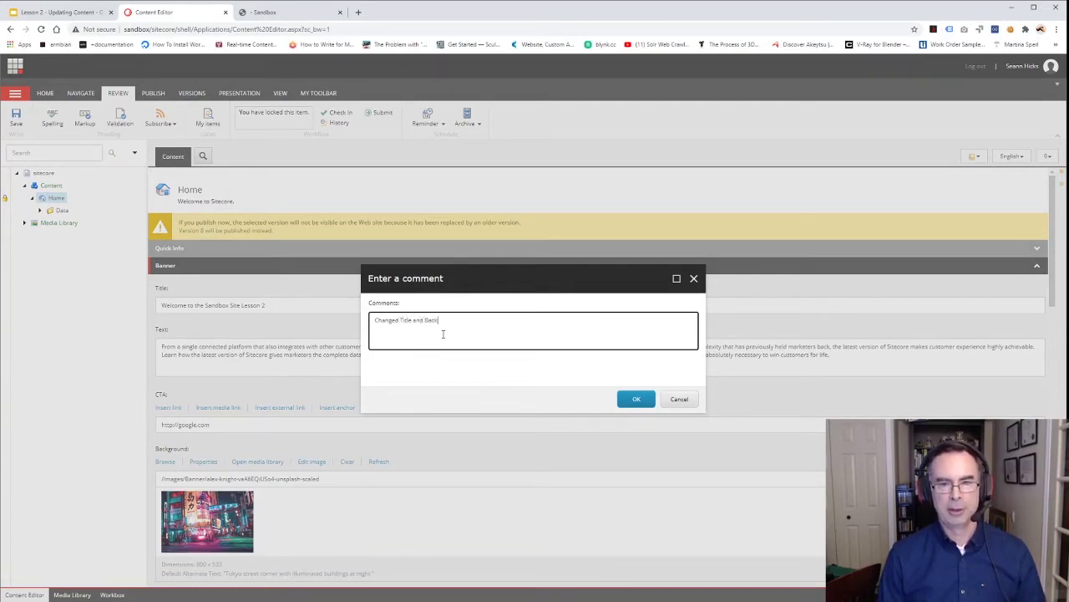
text(ground Ima)
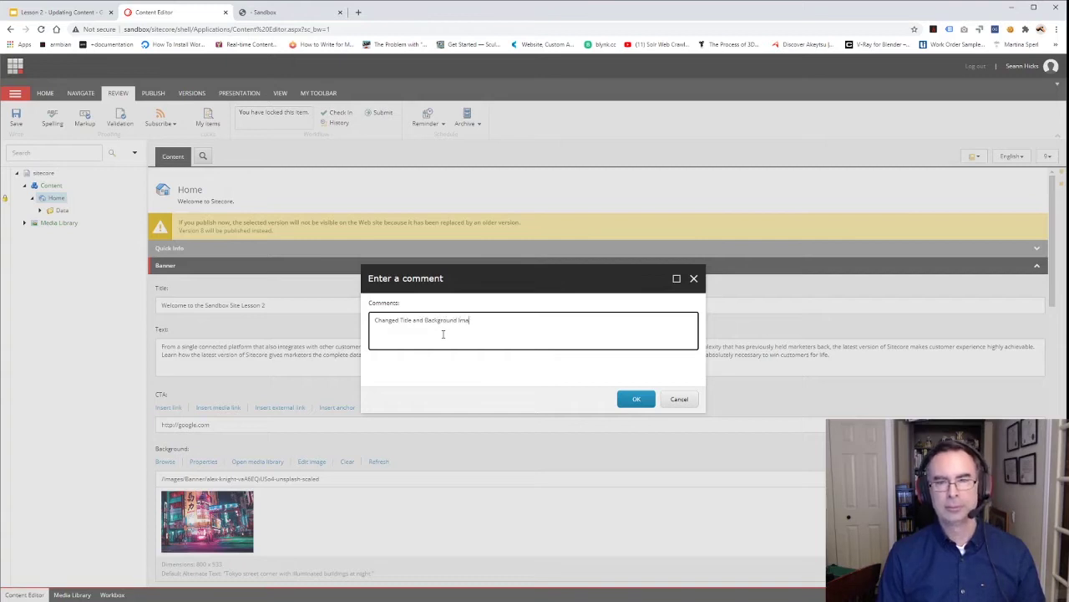
text(ge)
click(635, 399)
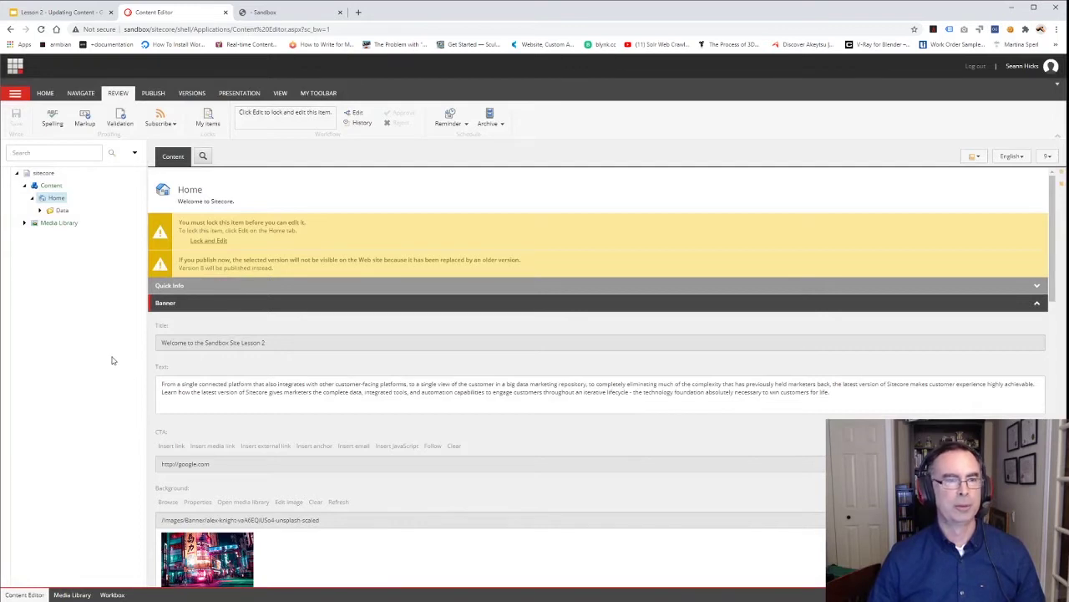
Open the Workbox and examine the Sample Workflow items awaiting approval
click(15, 65)
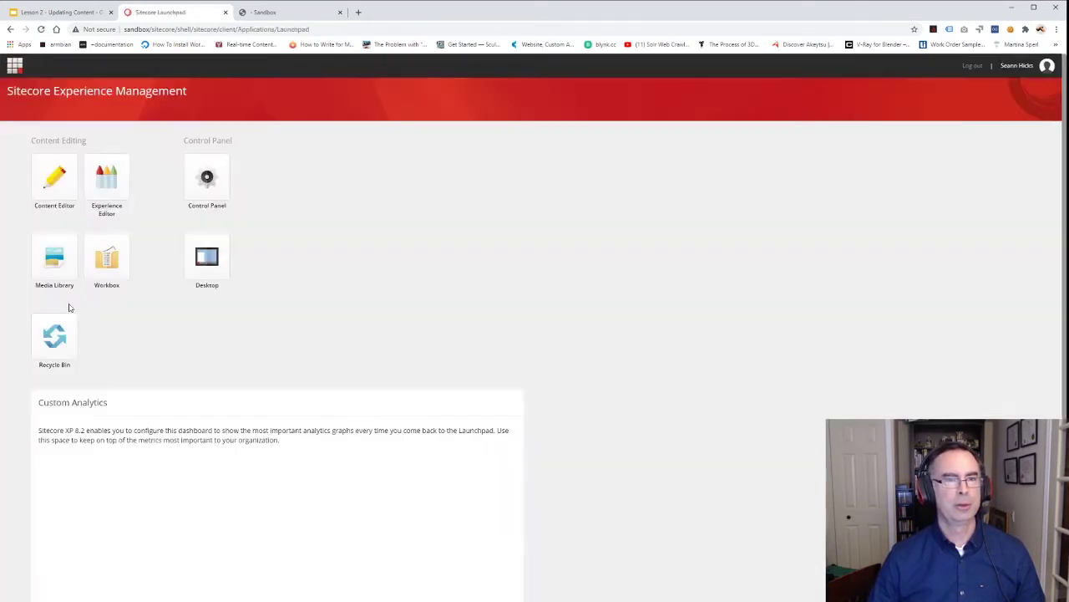
click(117, 269)
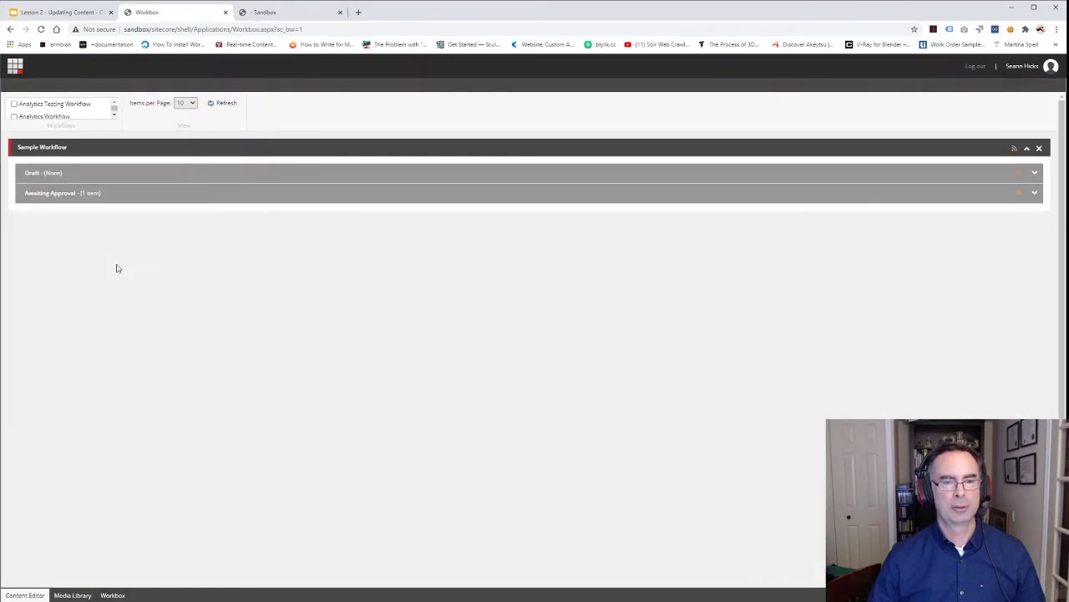
click(1035, 193)
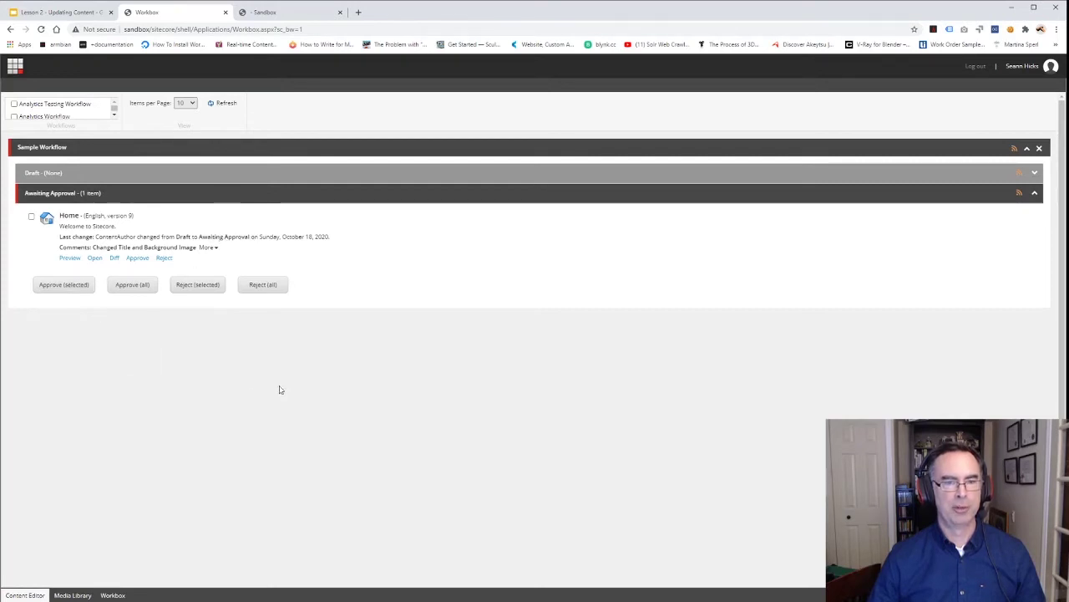
Return to the Content Editor and lock the Home item for editing so its workflow commands can be used
click(15, 65)
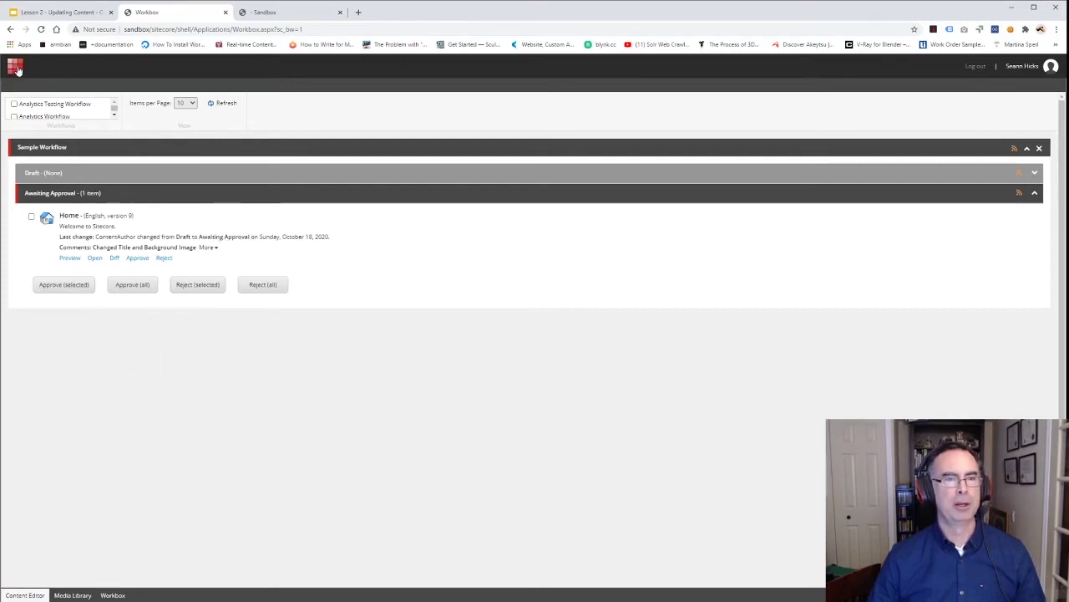
click(57, 191)
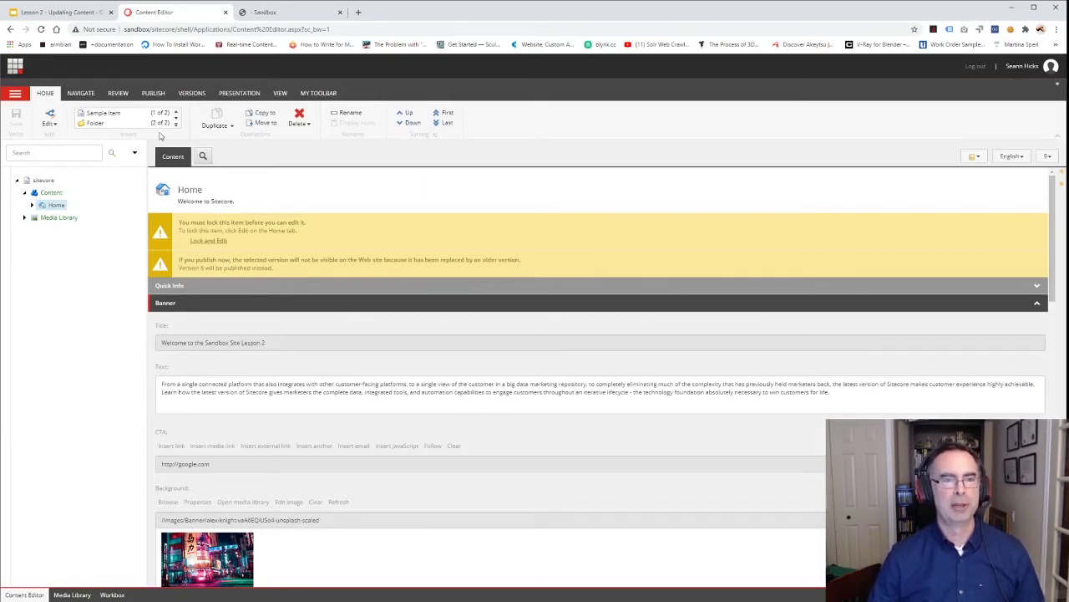
click(121, 94)
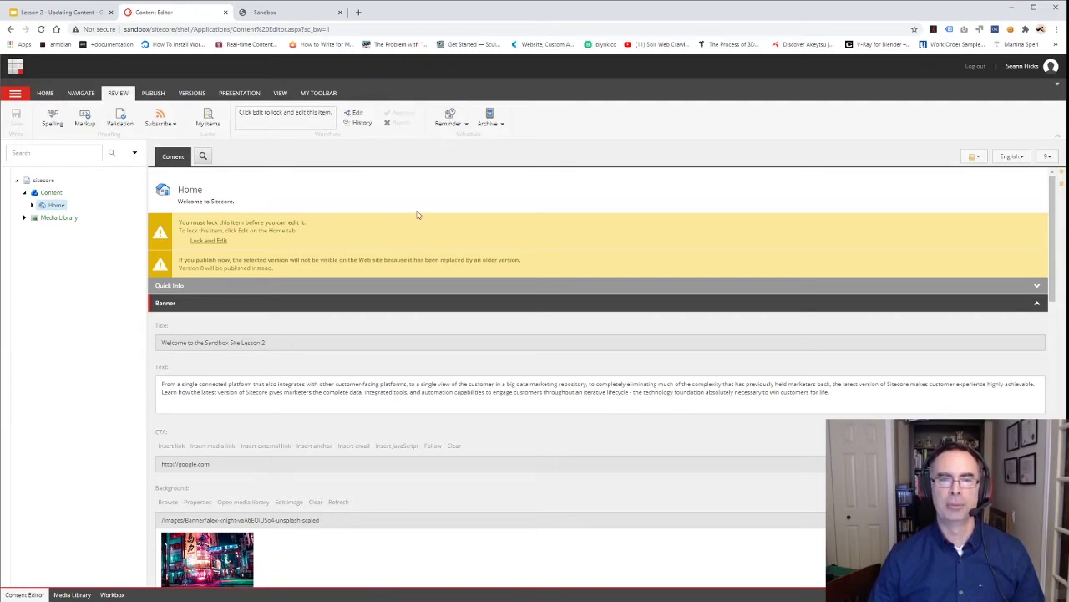
click(357, 115)
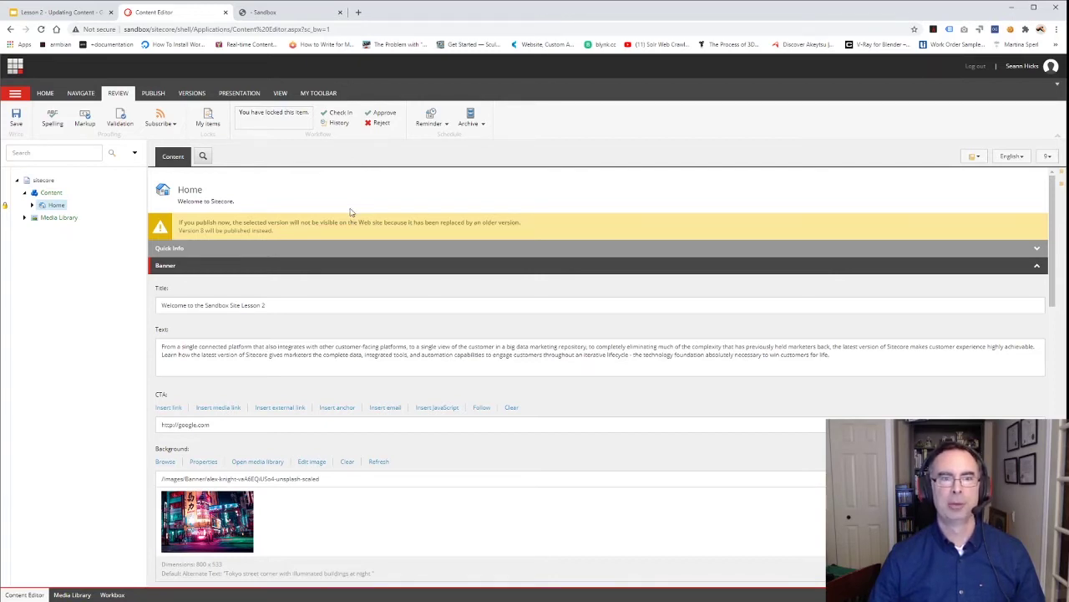
Approve the Home item's changes with the comment "Approved"
click(384, 113)
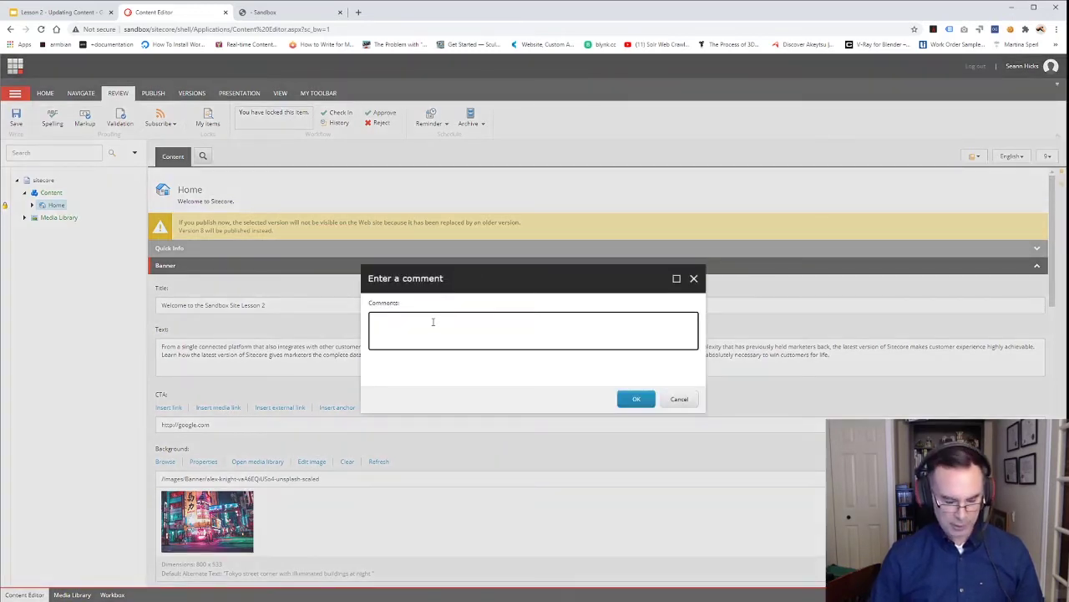
text(Approved)
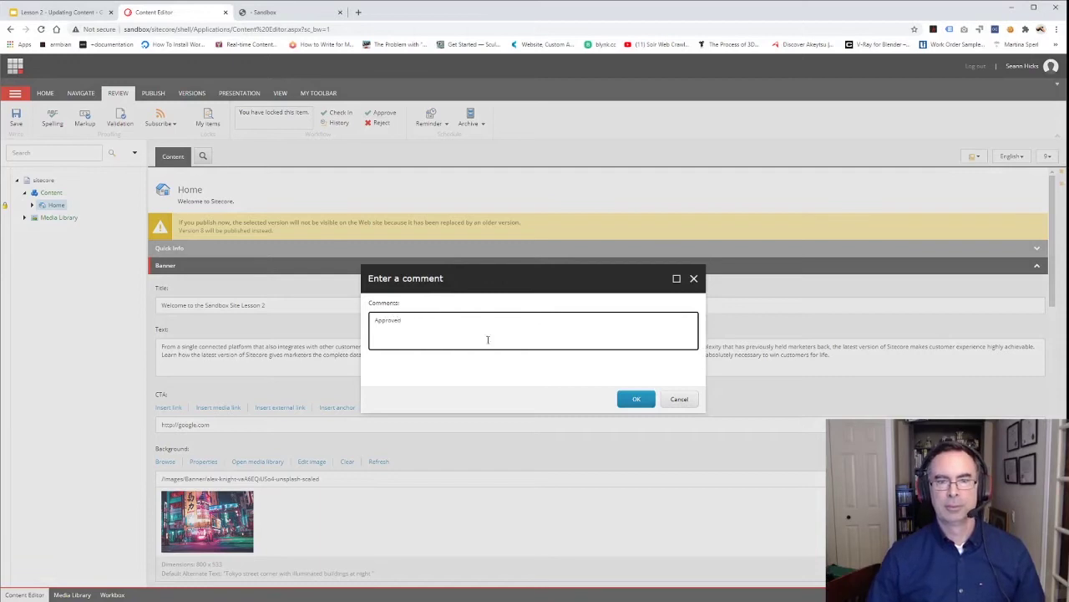
click(635, 400)
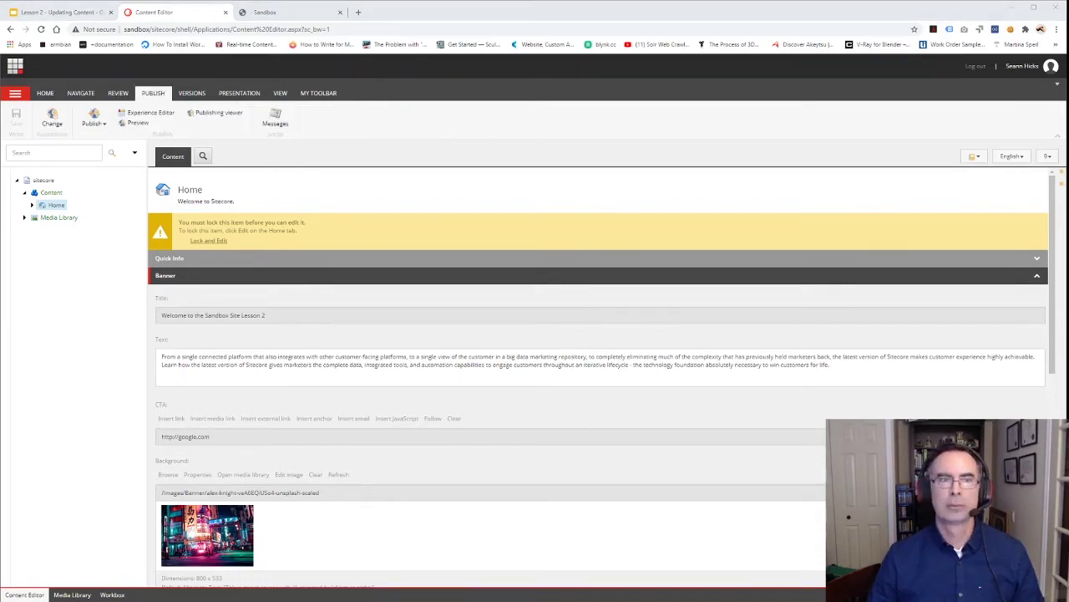
Look through the Home item's fields from the Banner section down to the Footer section
click(151, 15)
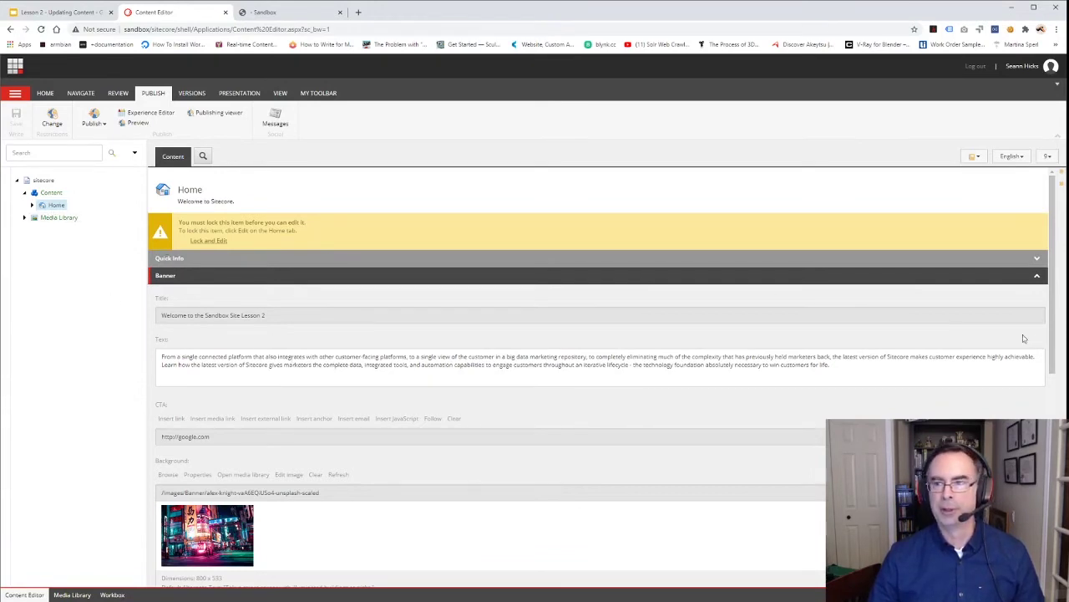
drag(1053, 311, 1053, 516)
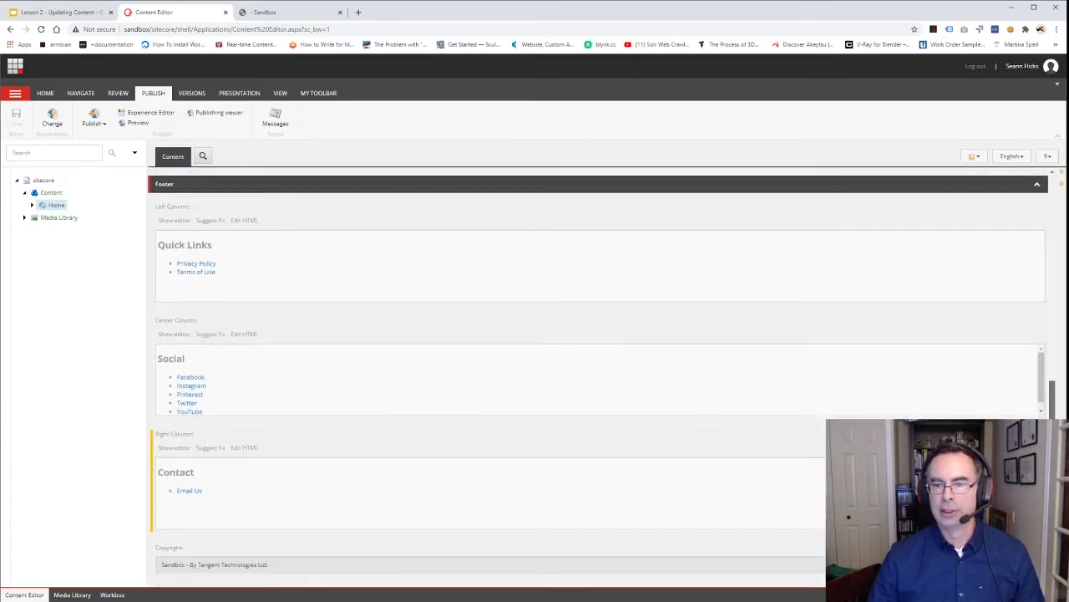
scroll(595, 339, up, 10)
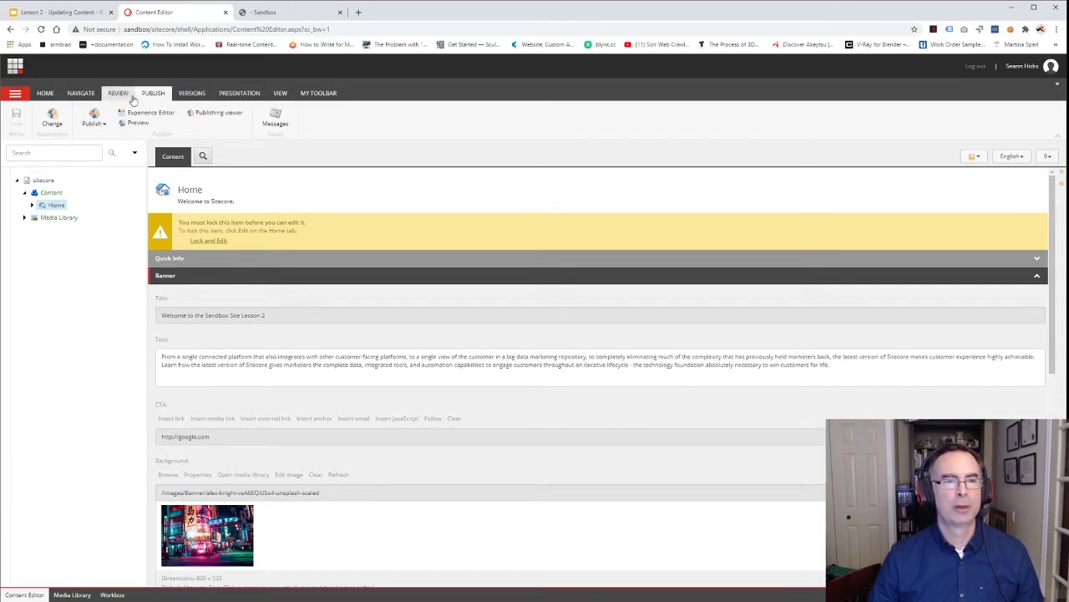
Show the standard fields with the Banner and Footer sections collapsed to examine the extra sections, and hide the standard fields again
click(277, 95)
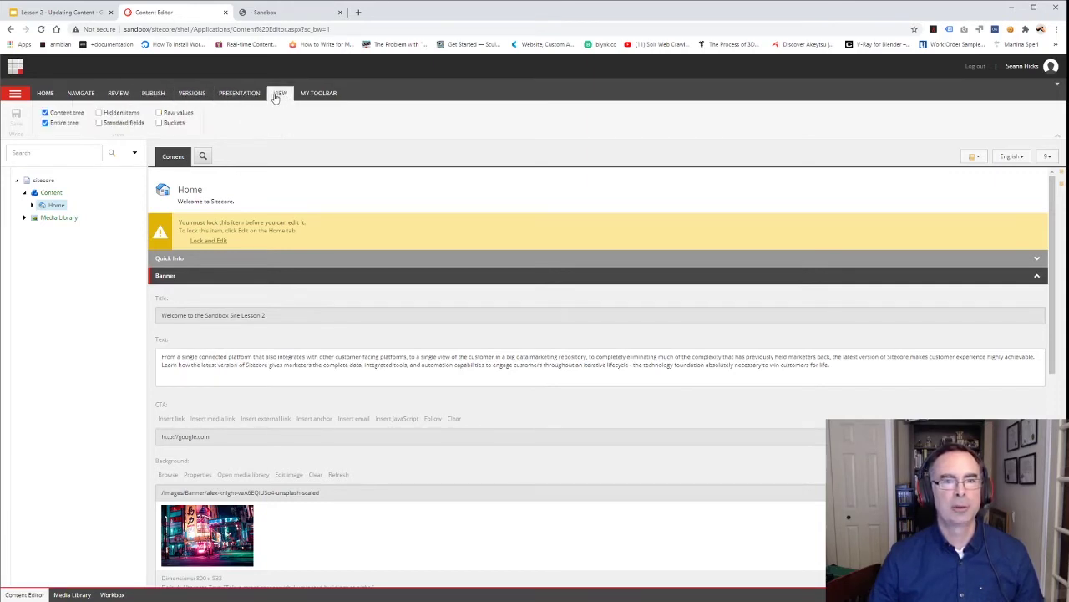
click(98, 123)
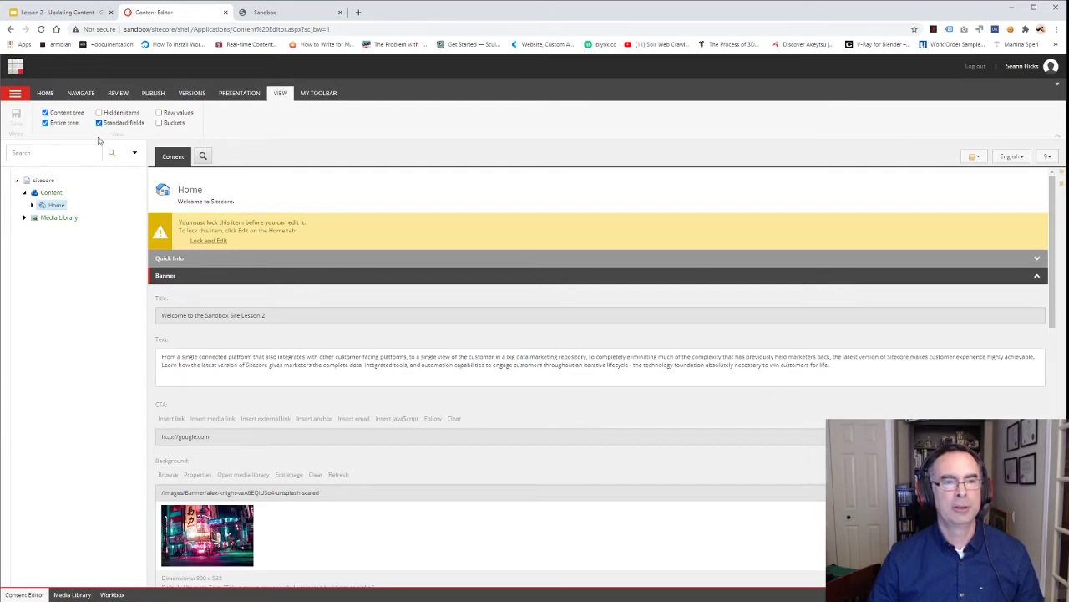
click(170, 277)
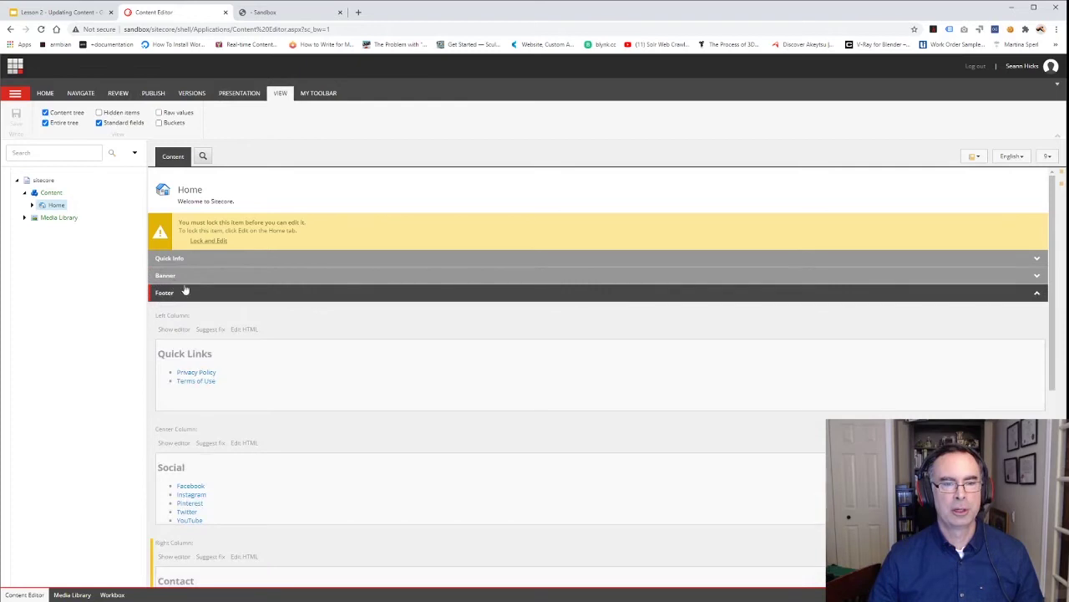
click(172, 293)
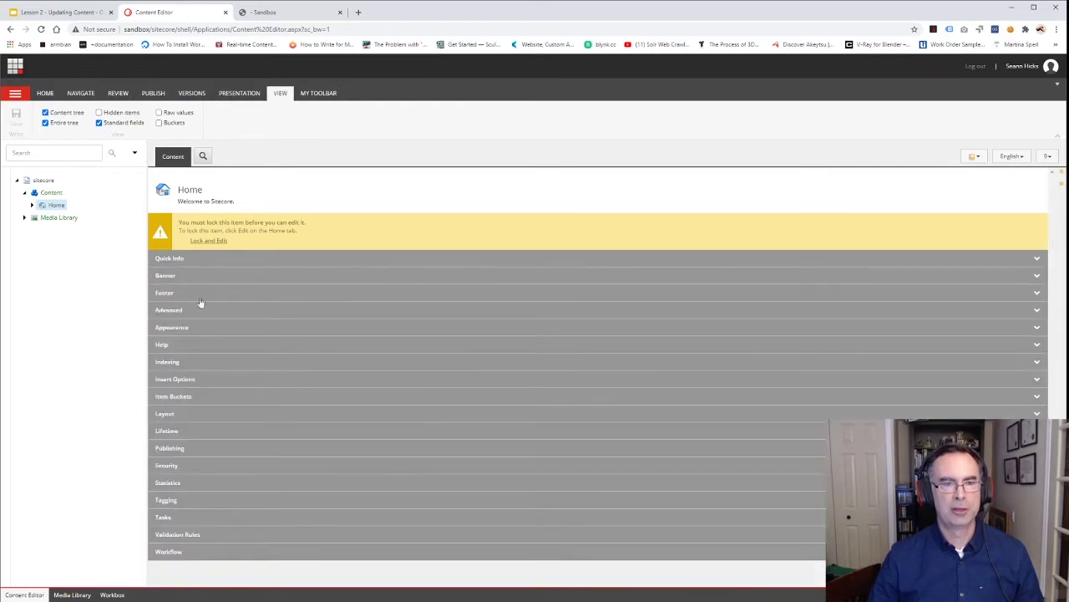
click(98, 123)
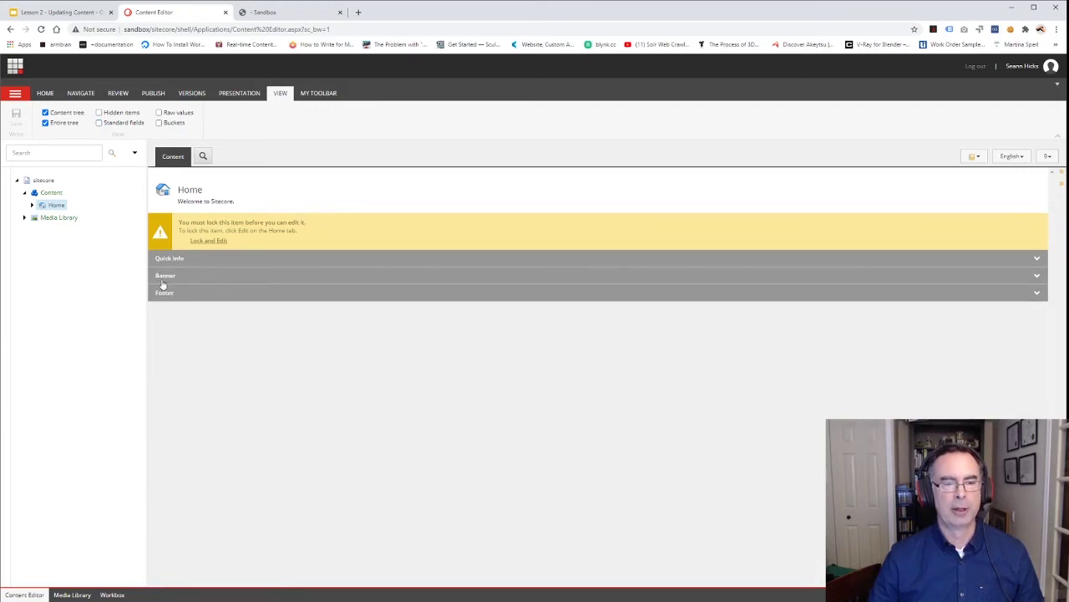
Show the standard fields, examine the Home item's Workflow section, and hide the standard fields again
click(99, 123)
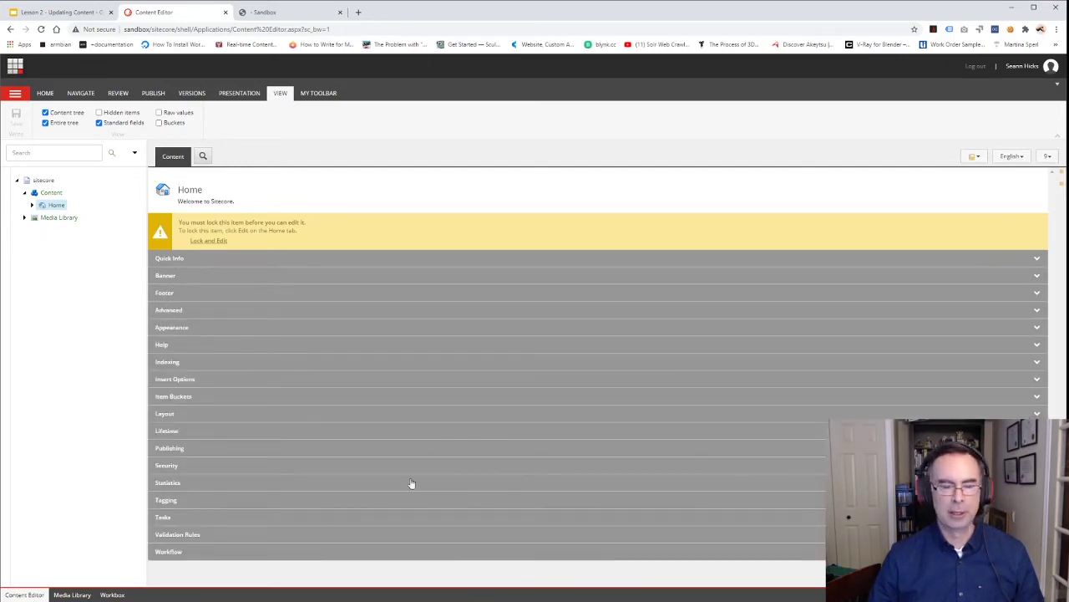
click(173, 554)
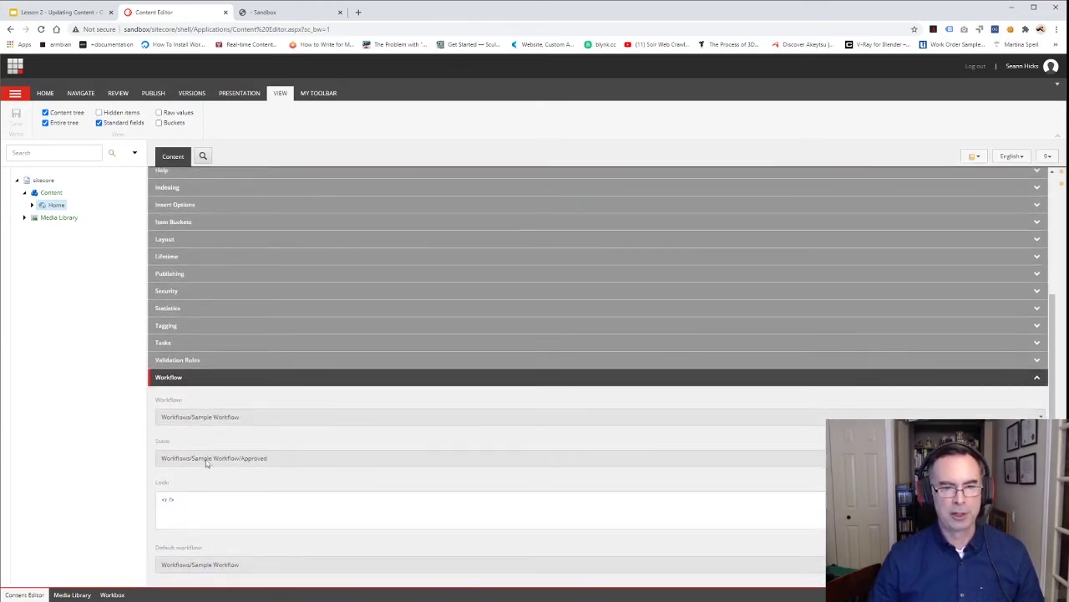
click(174, 379)
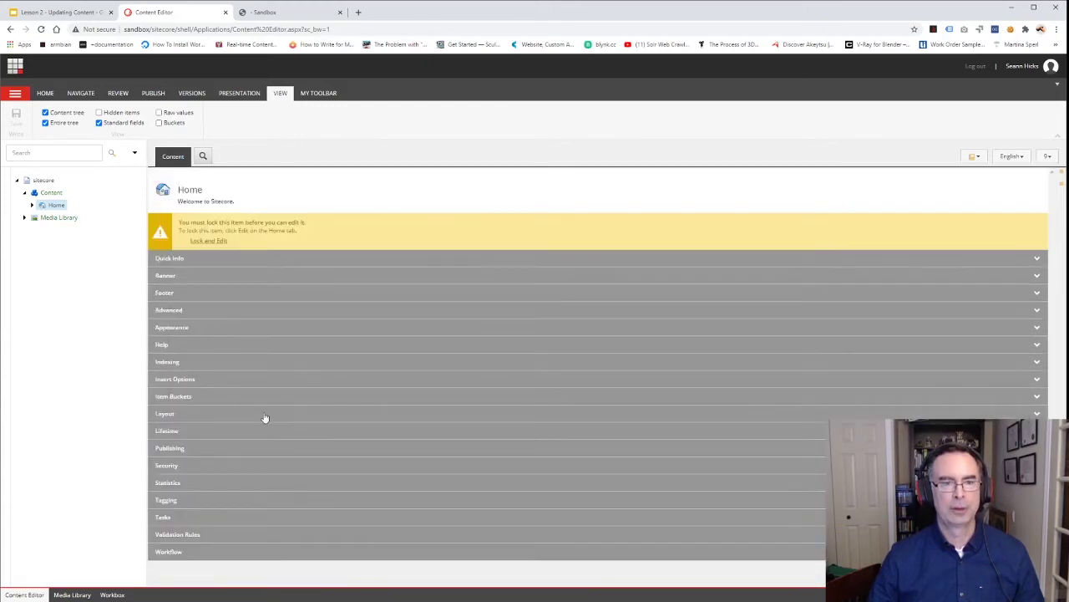
click(99, 122)
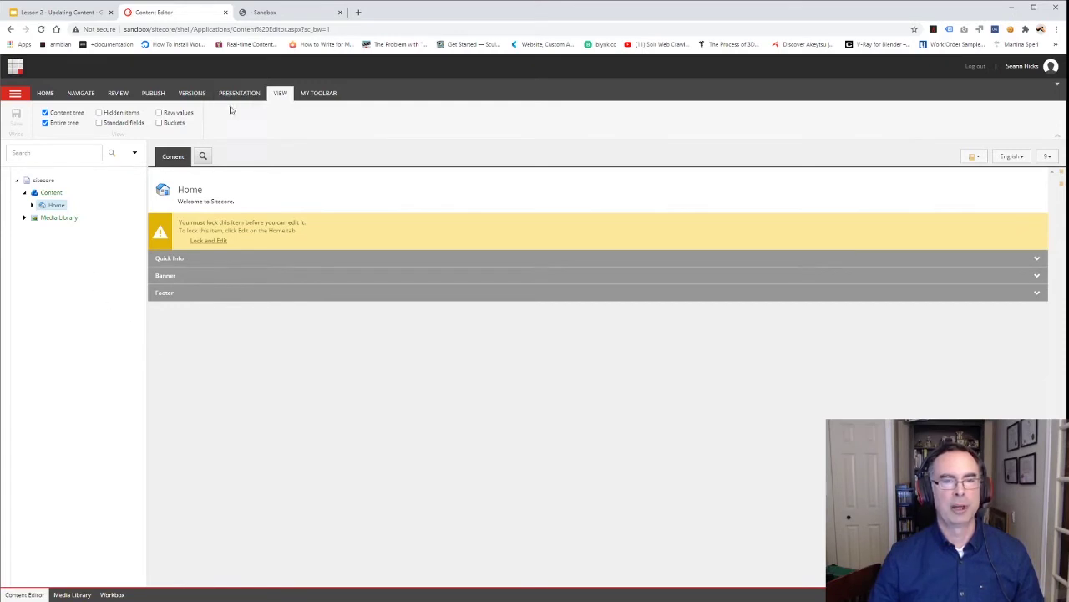
Reload the Sandbox site page to check the live home page banner, and return to the Content Editor
click(154, 95)
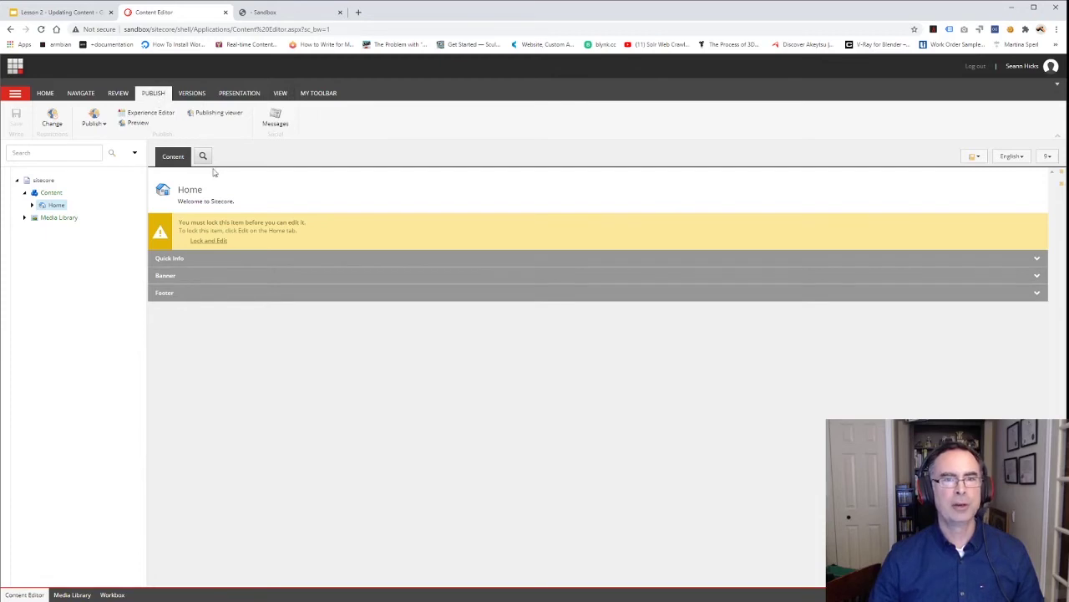
click(277, 15)
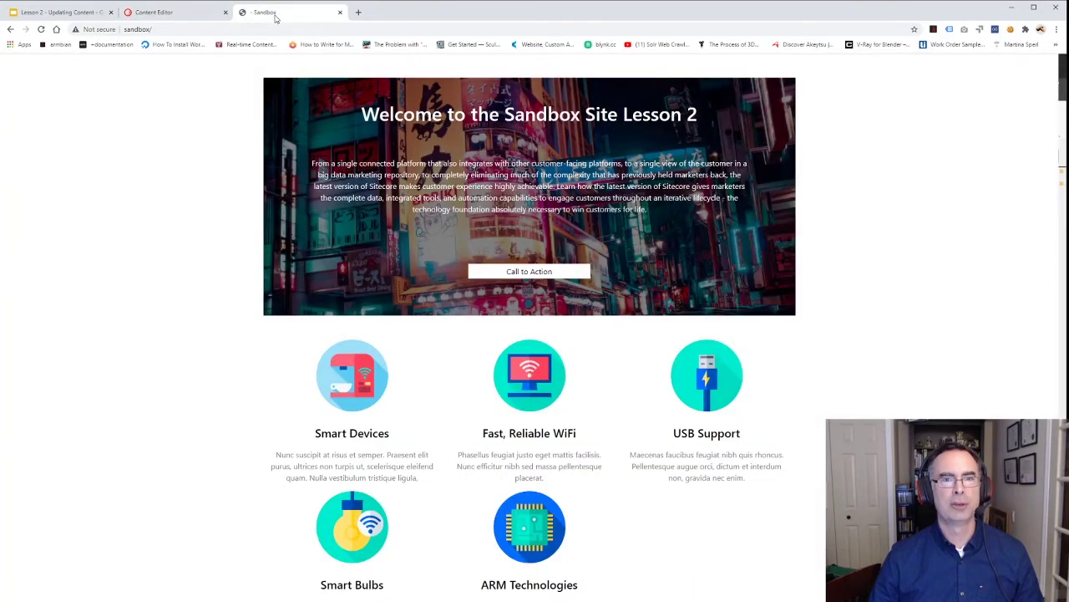
click(41, 29)
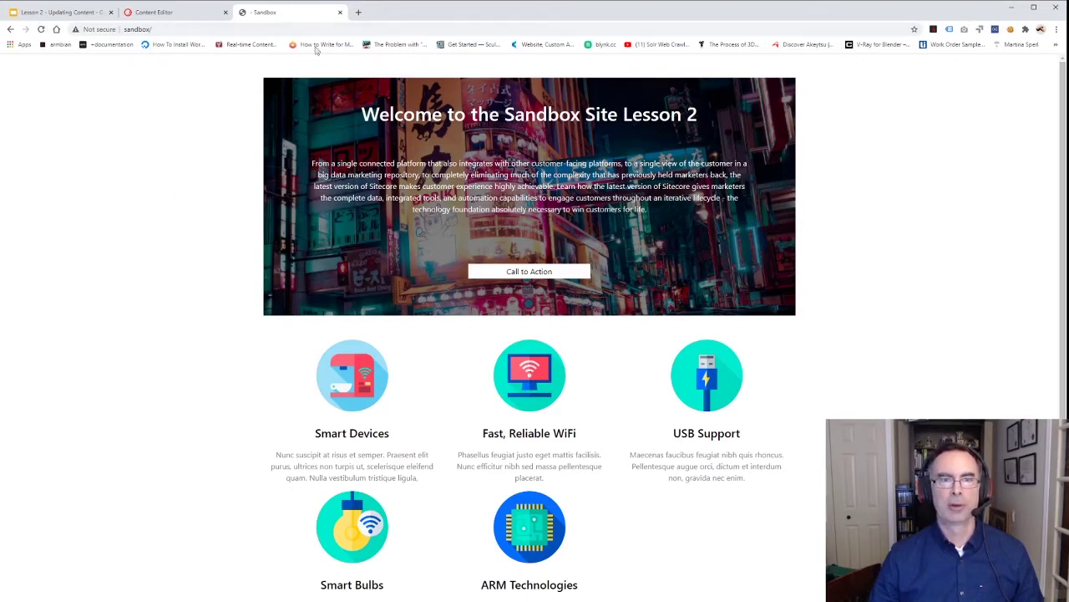
click(198, 13)
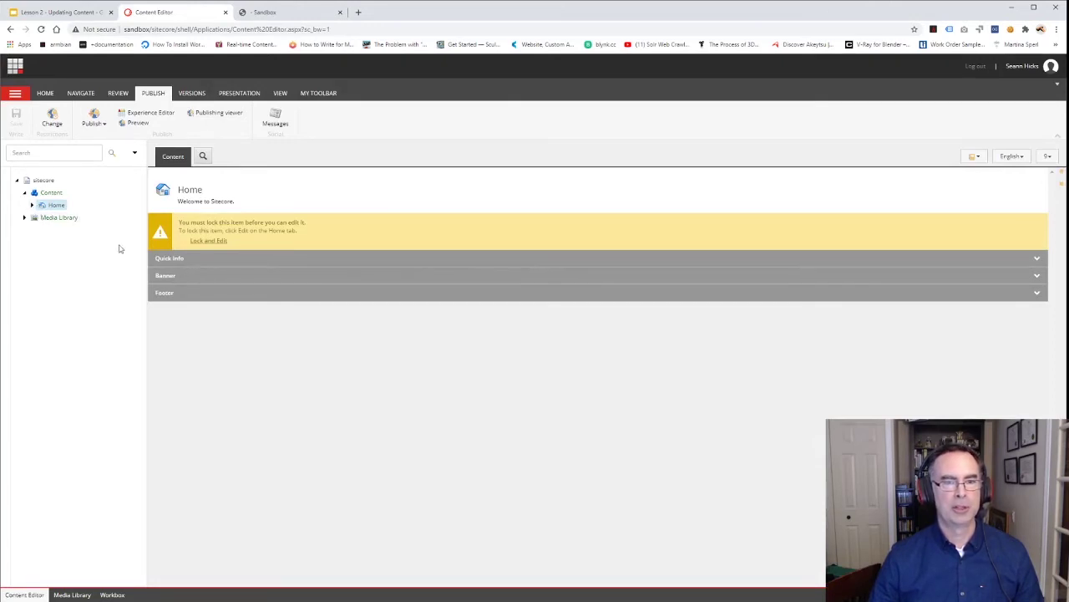
Expand the Home and Data nodes and the Quick Info and Banner sections, and lock the Home item for editing
click(32, 205)
click(39, 218)
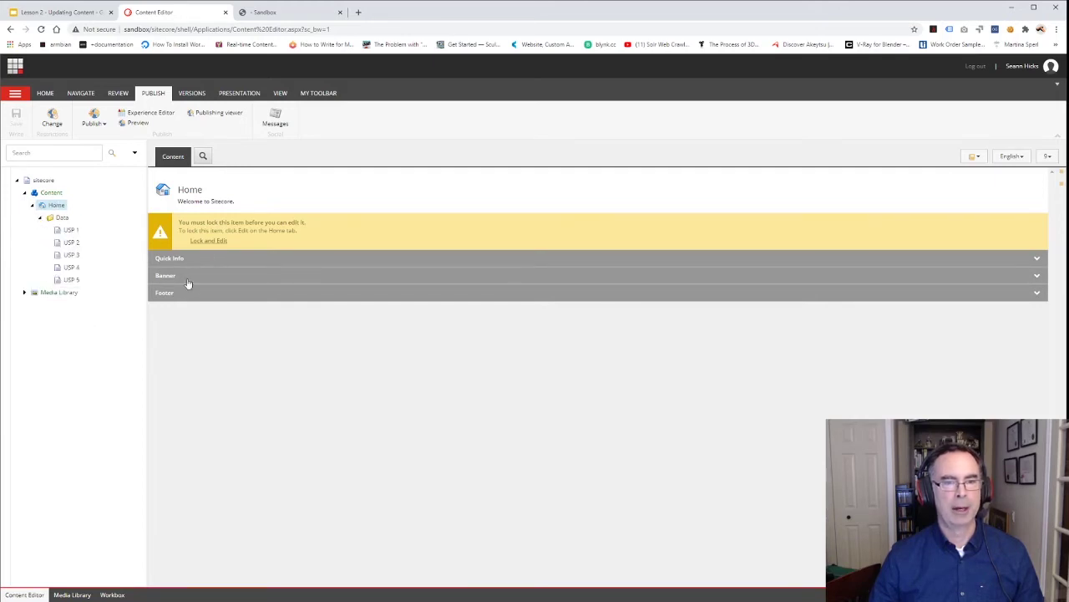
click(170, 264)
click(165, 393)
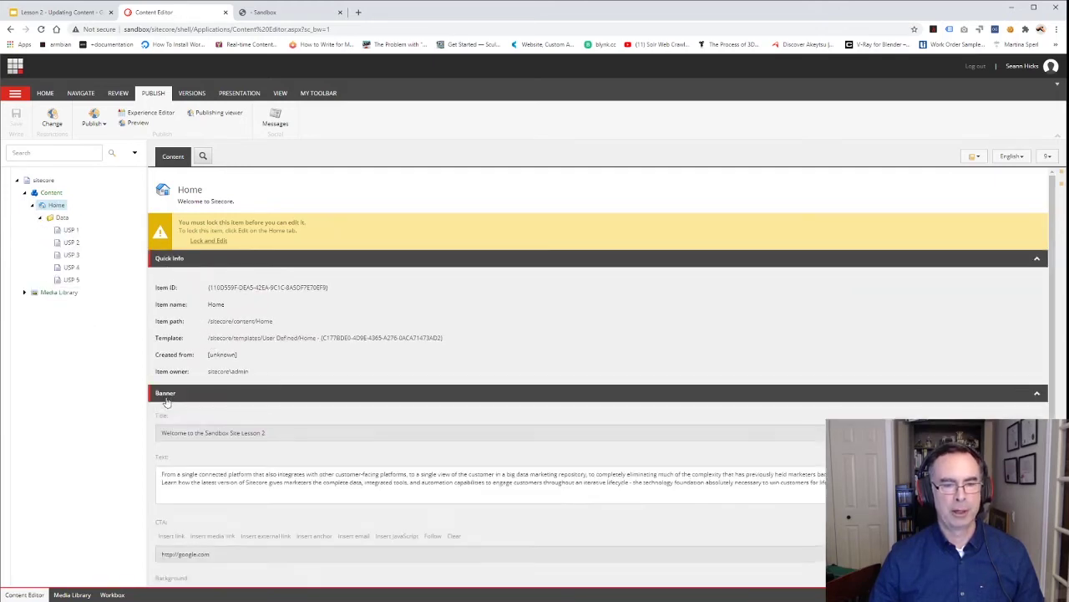
scroll(253, 443, down, 2)
scroll(251, 472, down, 1)
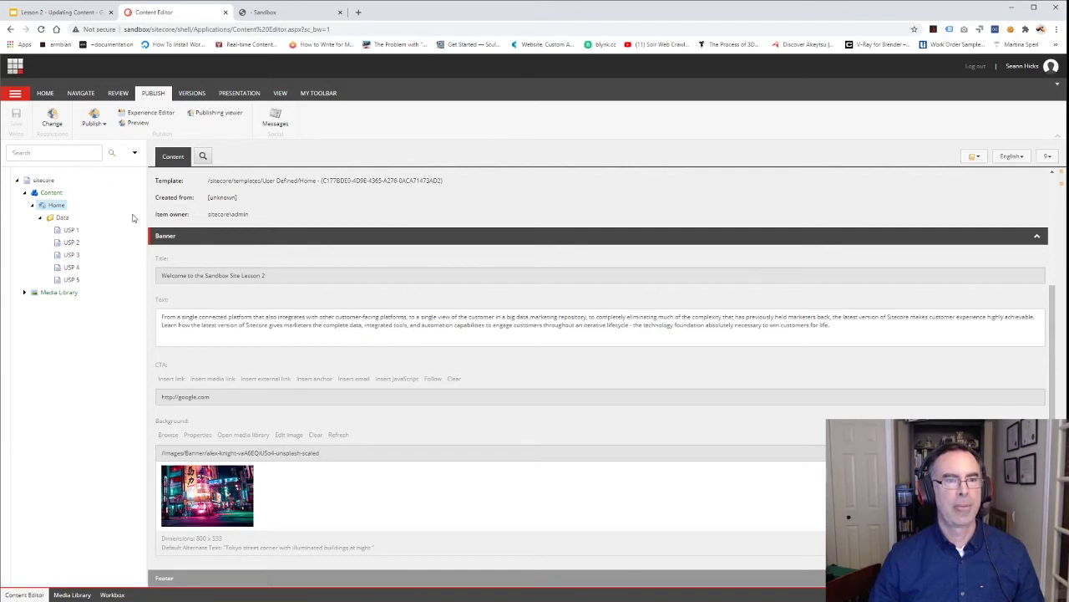
scroll(241, 262, up, 3)
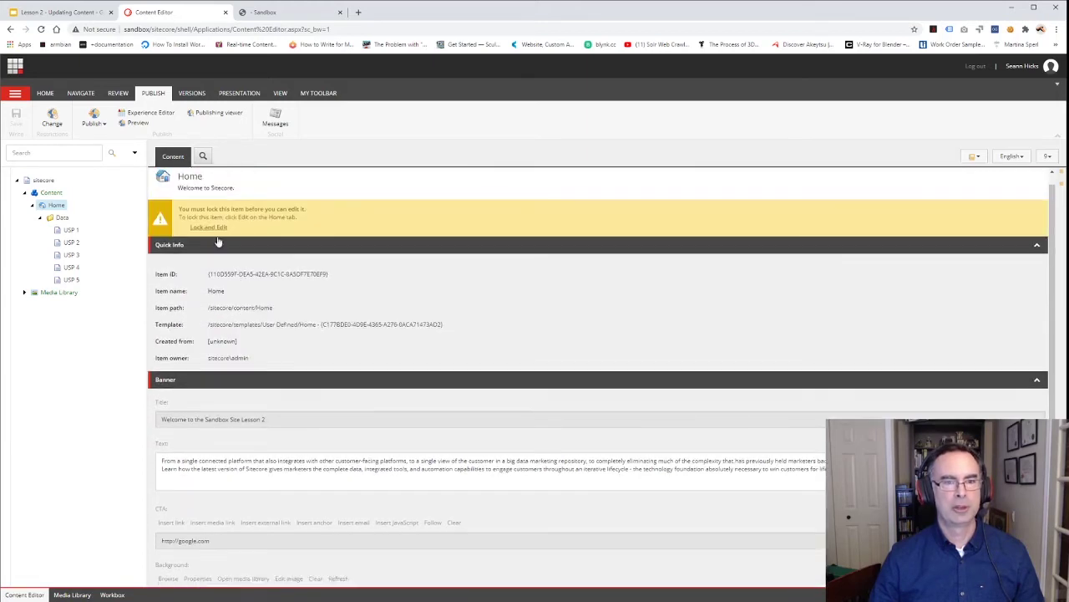
click(212, 234)
Replace the banner's CTA with an internal link to the Home item with the description "Home", and save the item
scroll(303, 403, down, 2)
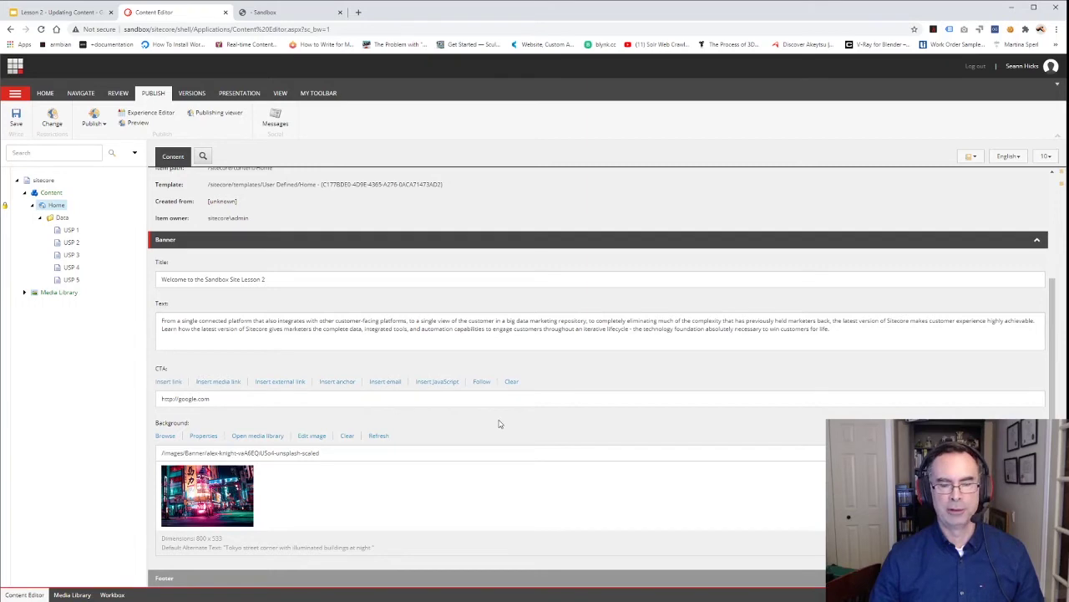
click(168, 382)
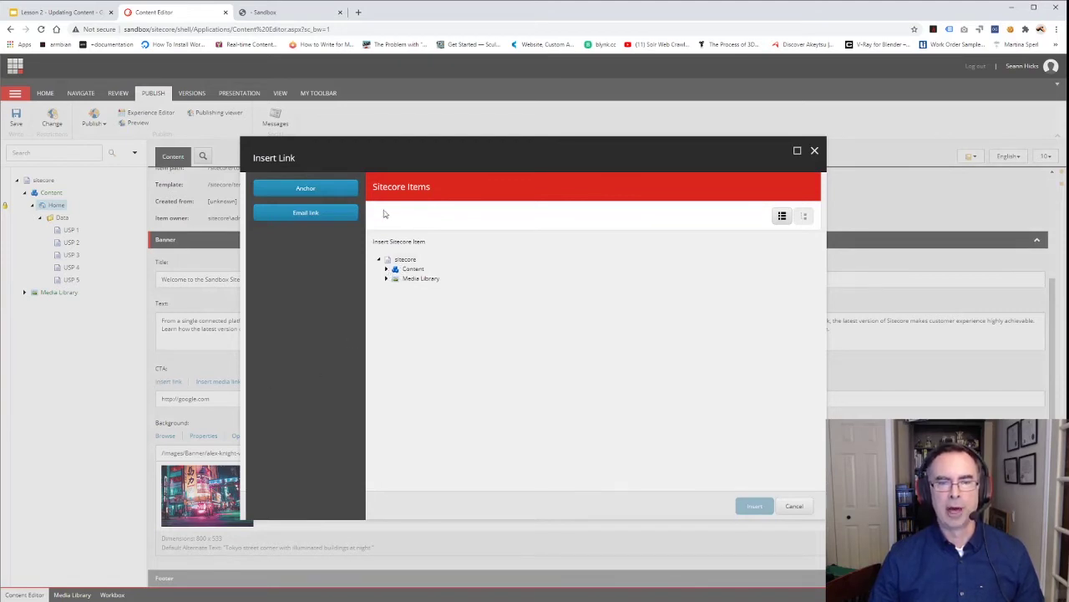
click(386, 269)
click(393, 278)
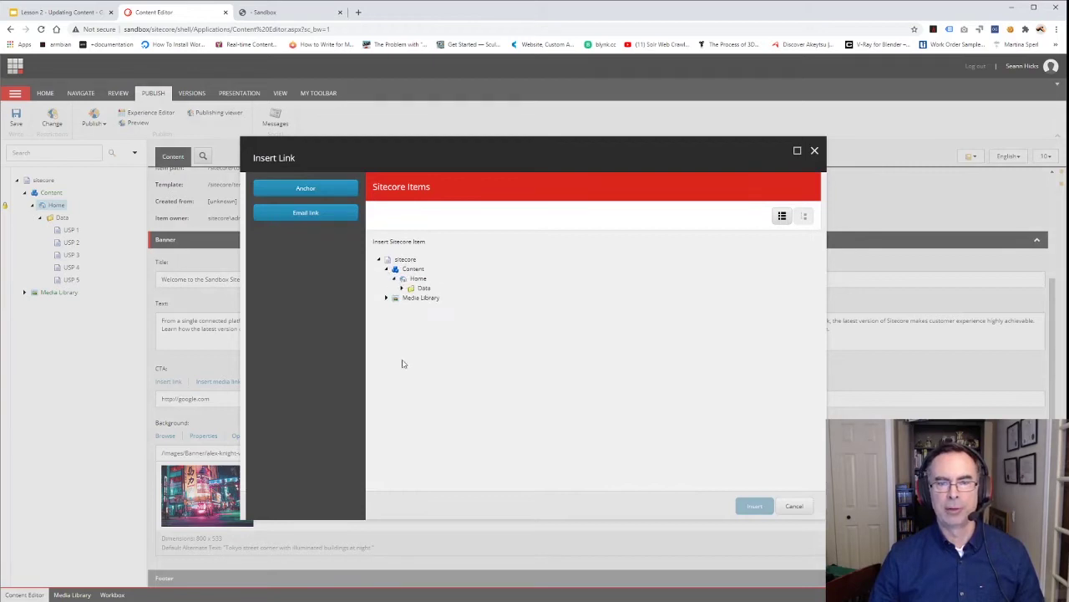
click(417, 278)
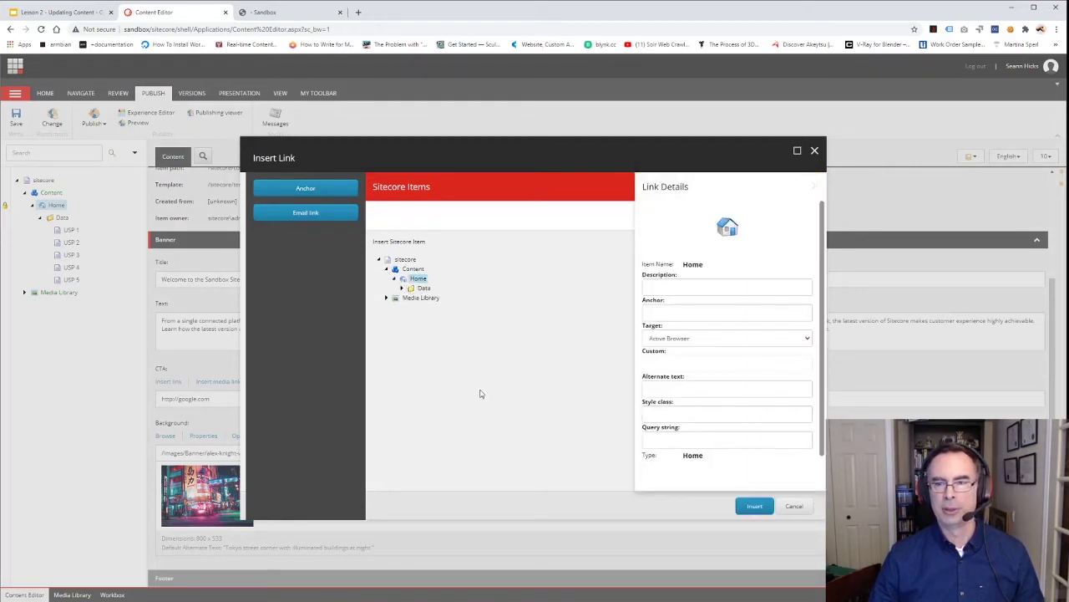
click(681, 289)
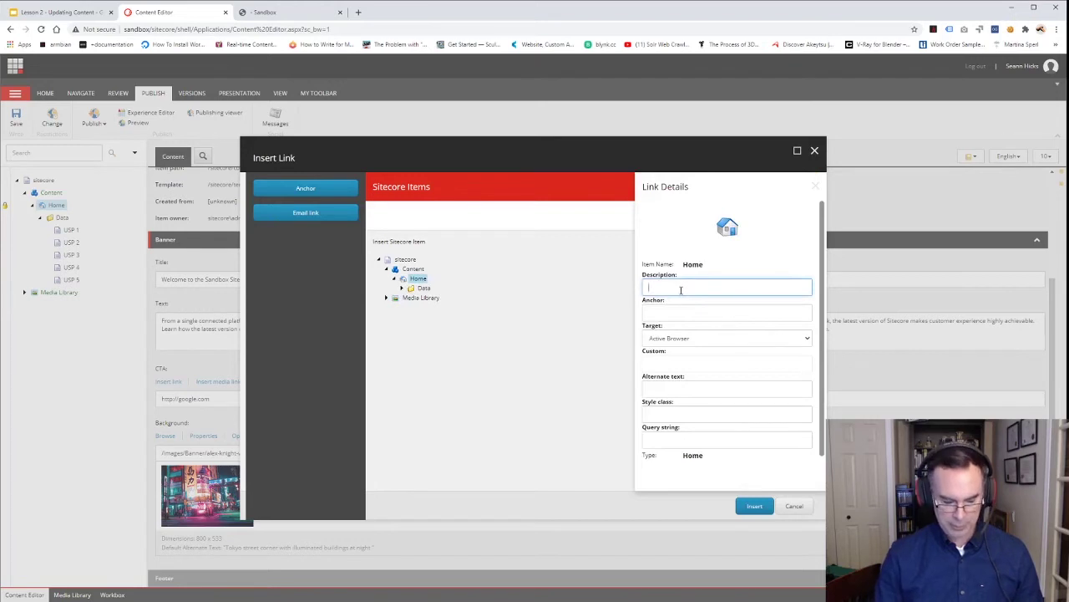
text(Home)
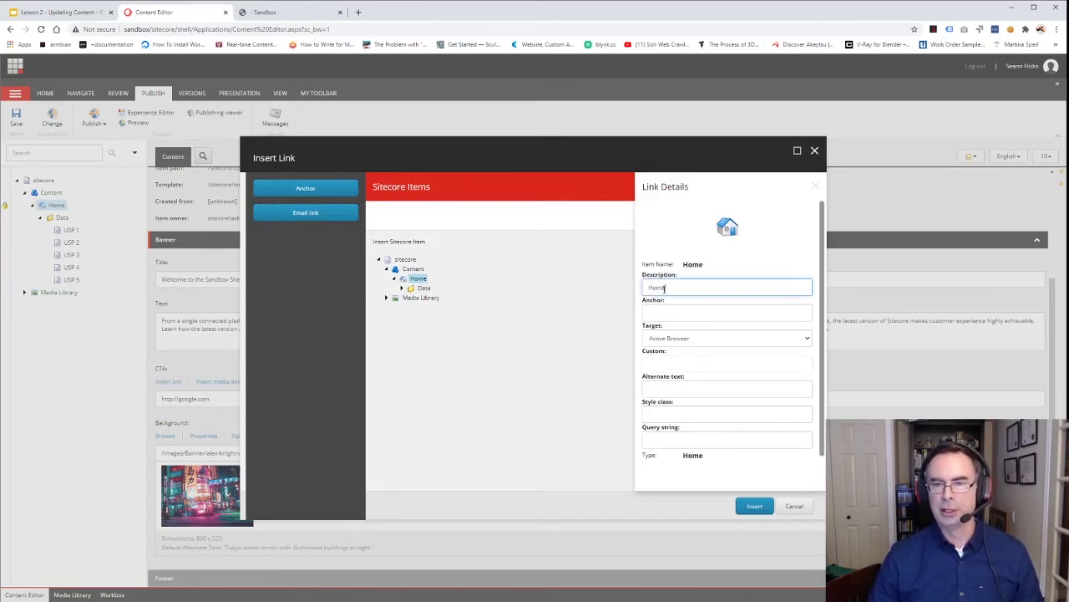
click(751, 506)
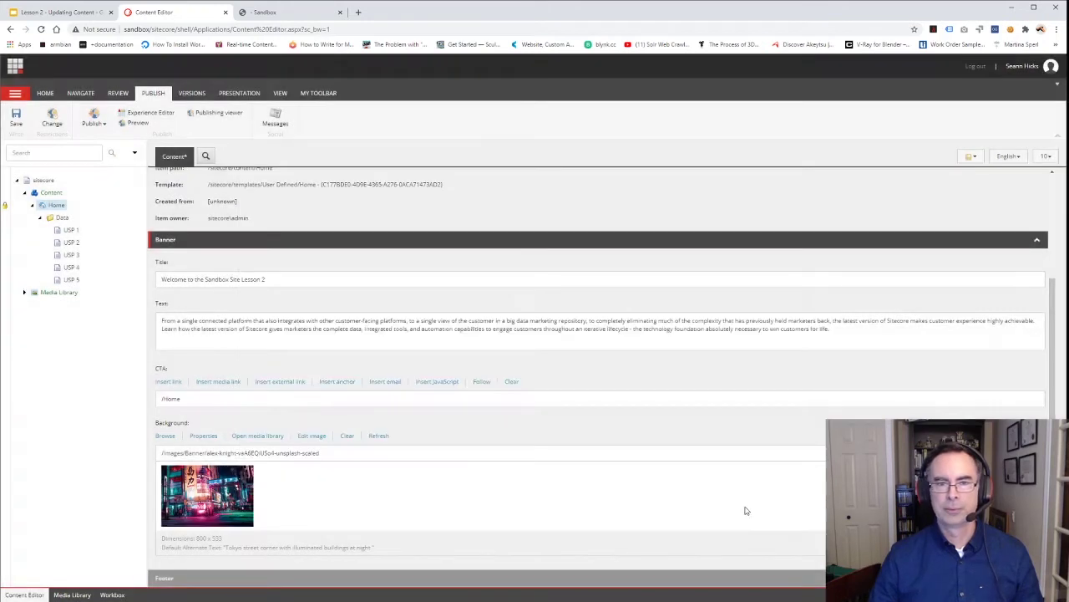
click(16, 119)
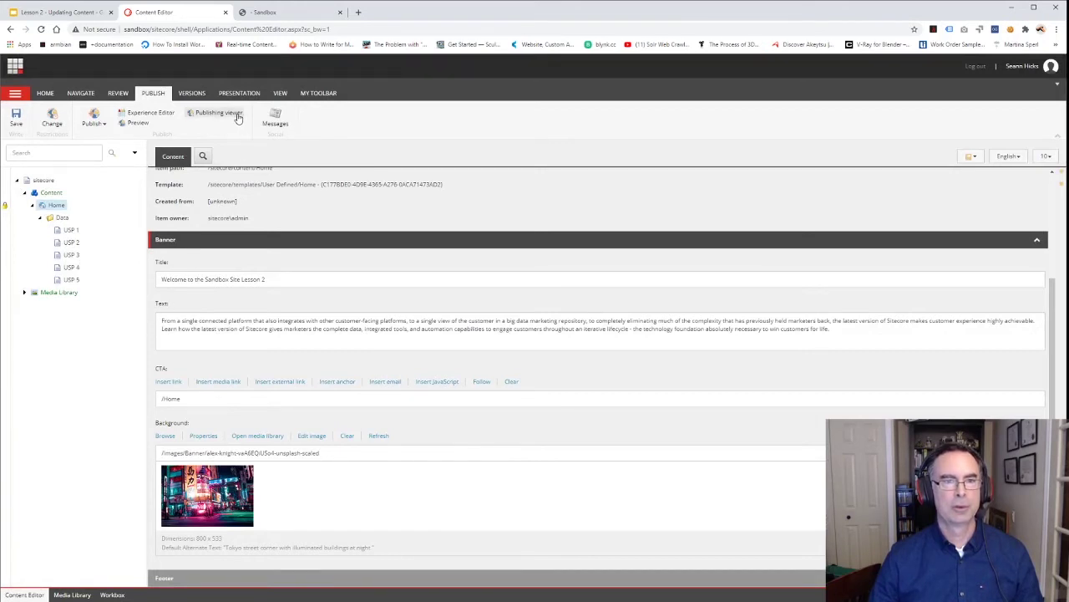
Submit the Home item for approval with the comment "Link CTA to home page"
click(108, 93)
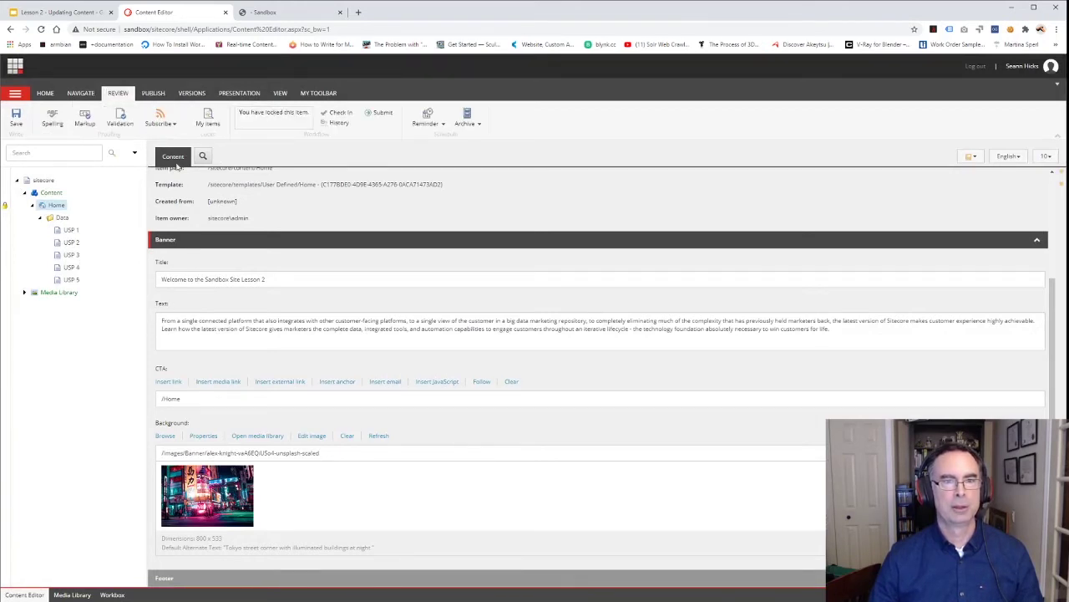
click(380, 114)
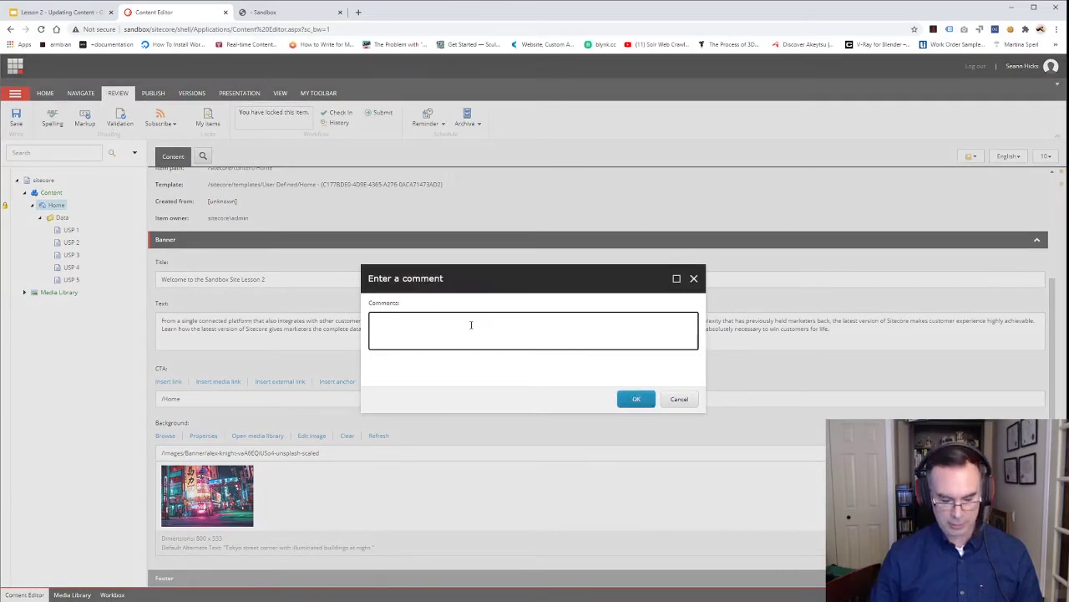
text(Link)
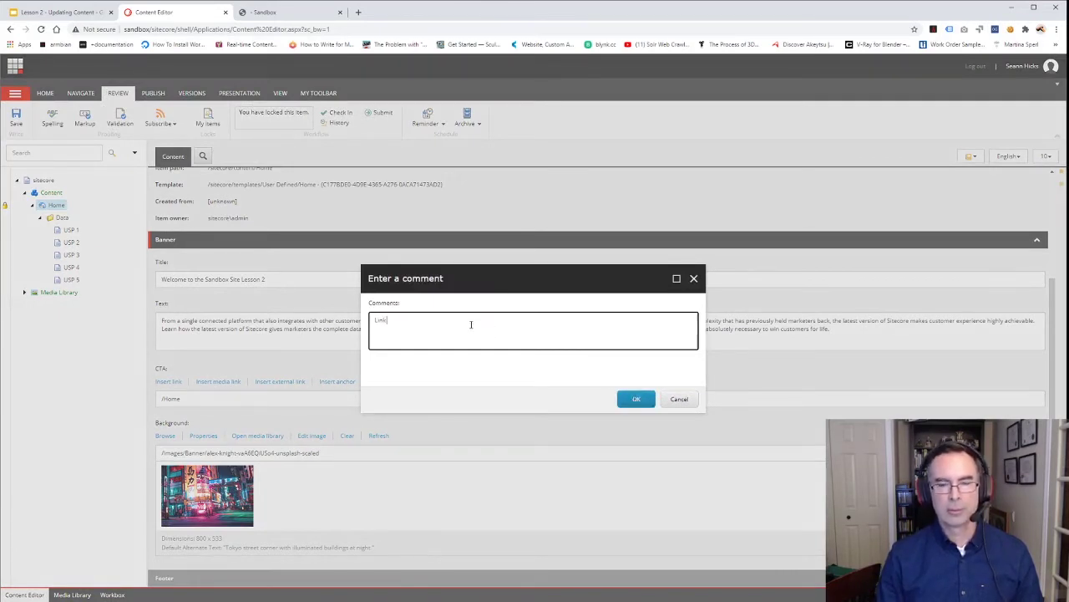
text( CTA to)
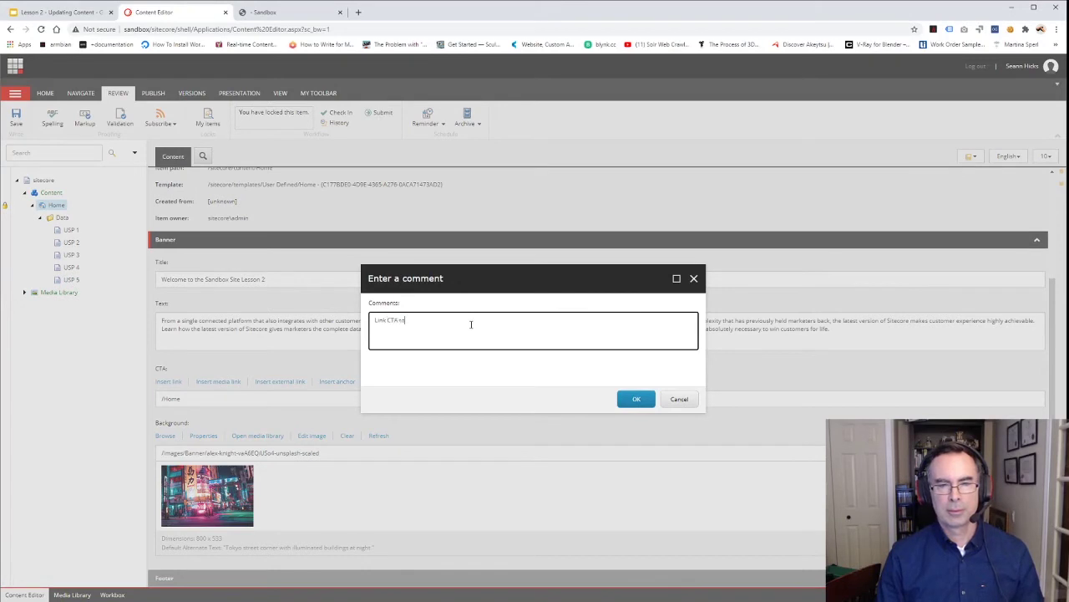
text( home page)
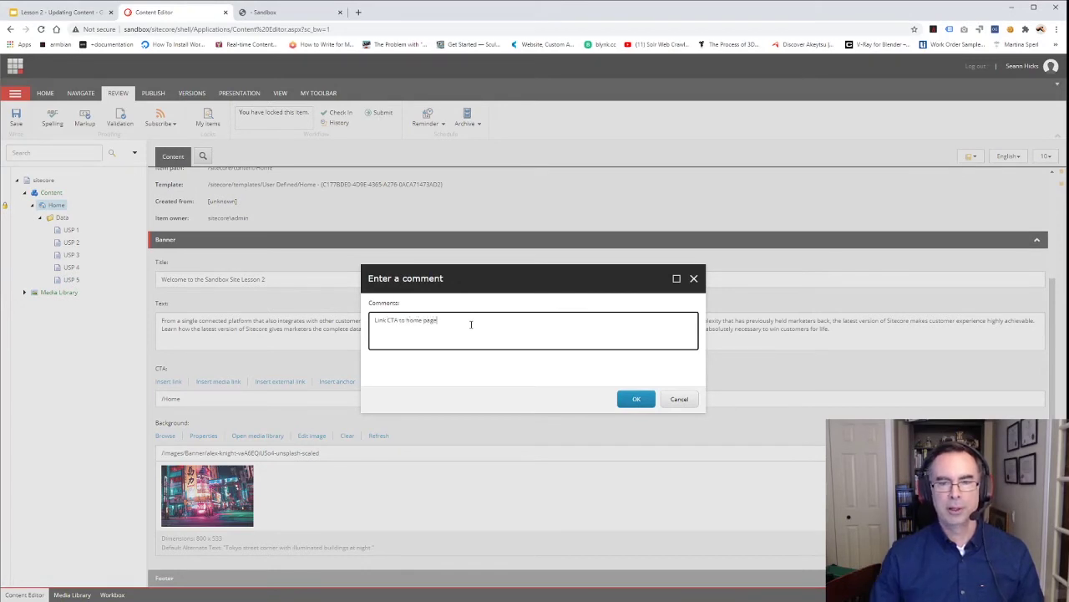
click(648, 407)
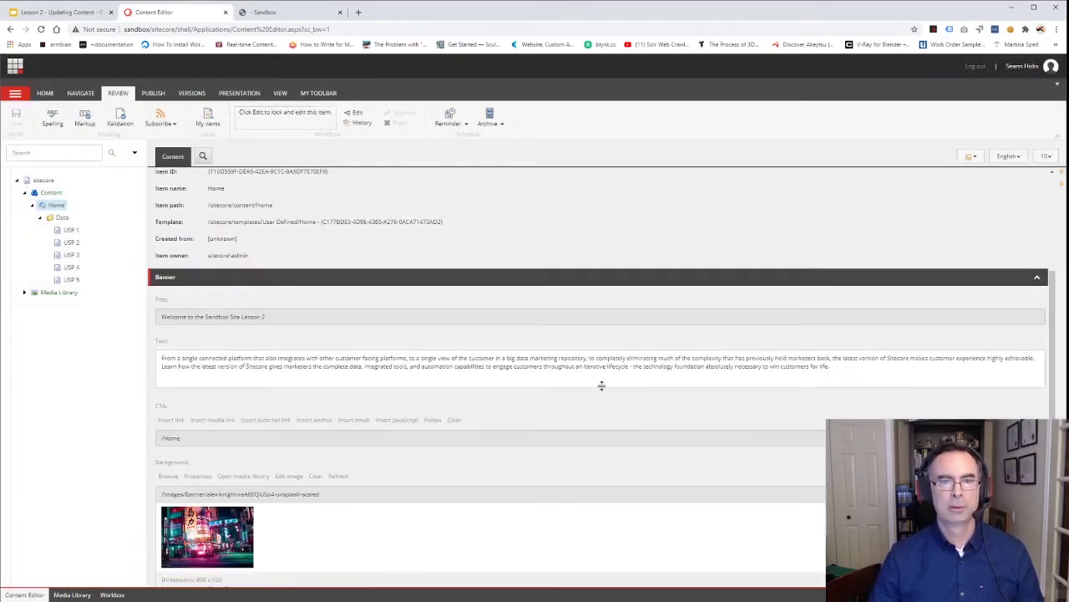
Lock the submitted Home item and approve it without a comment
click(354, 114)
click(386, 117)
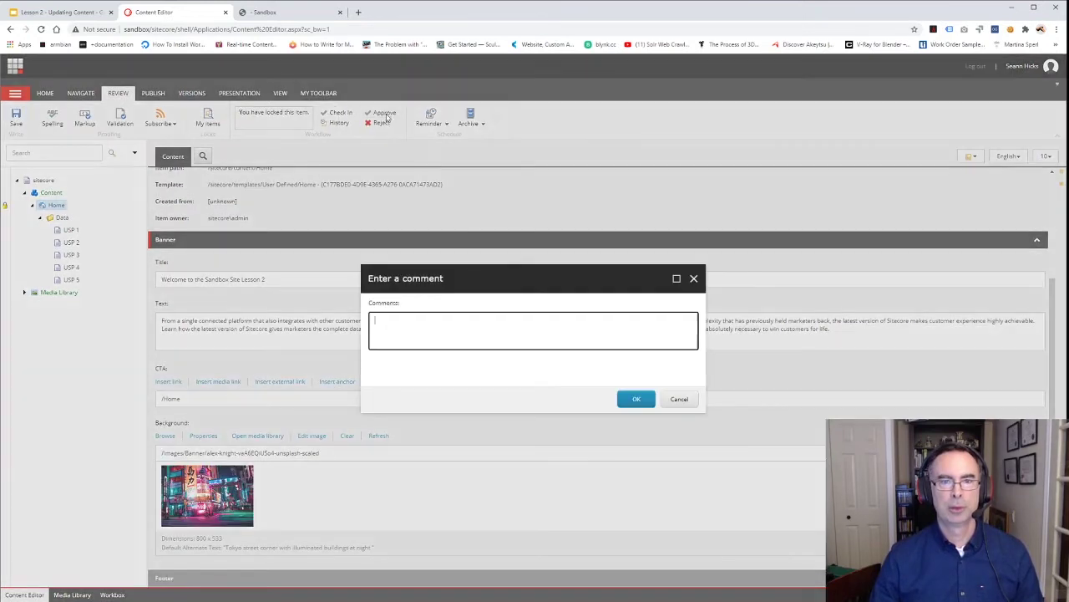
click(629, 401)
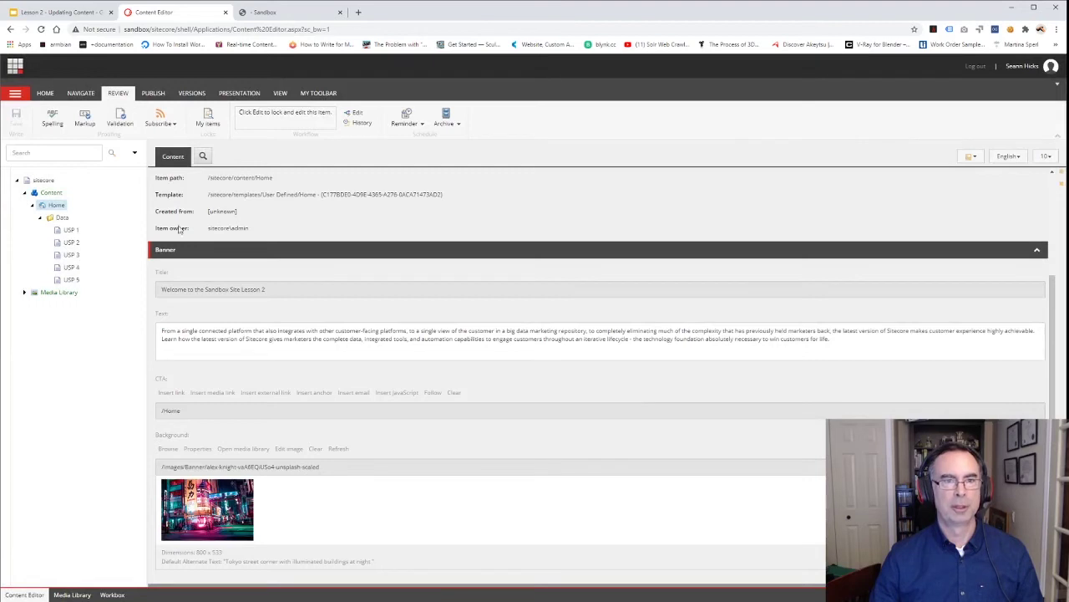
Reload the Sandbox site page to check the banner's CTA button, and return to the Content Editor
click(267, 14)
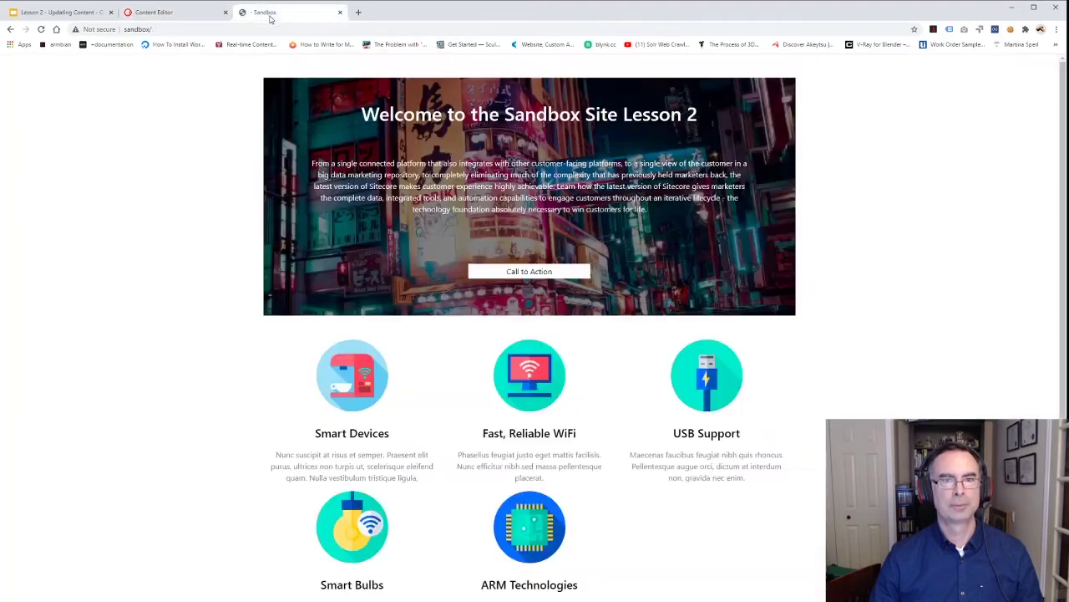
click(41, 29)
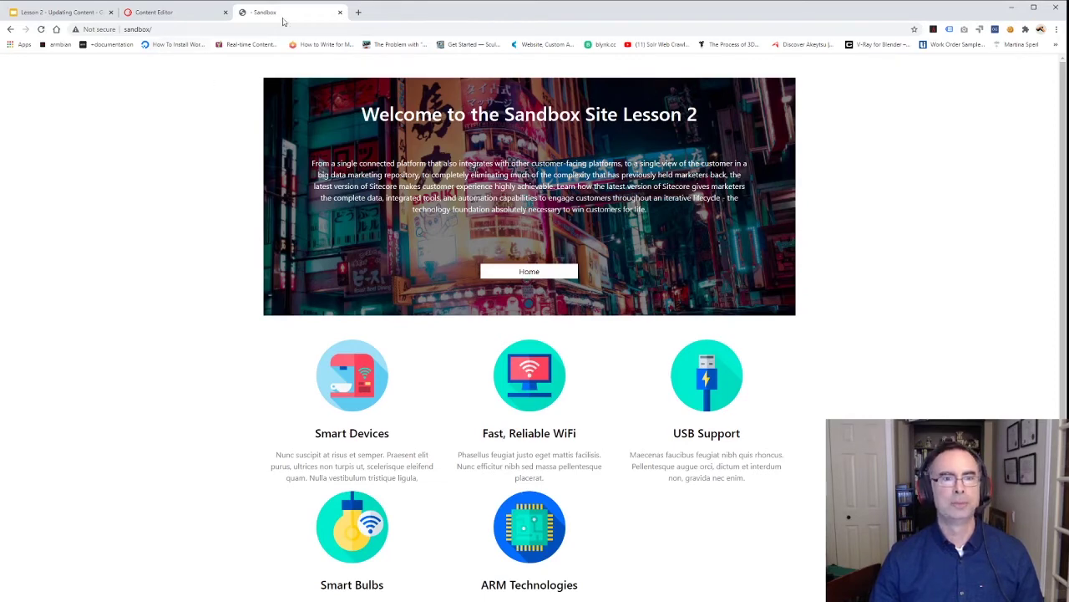
click(179, 15)
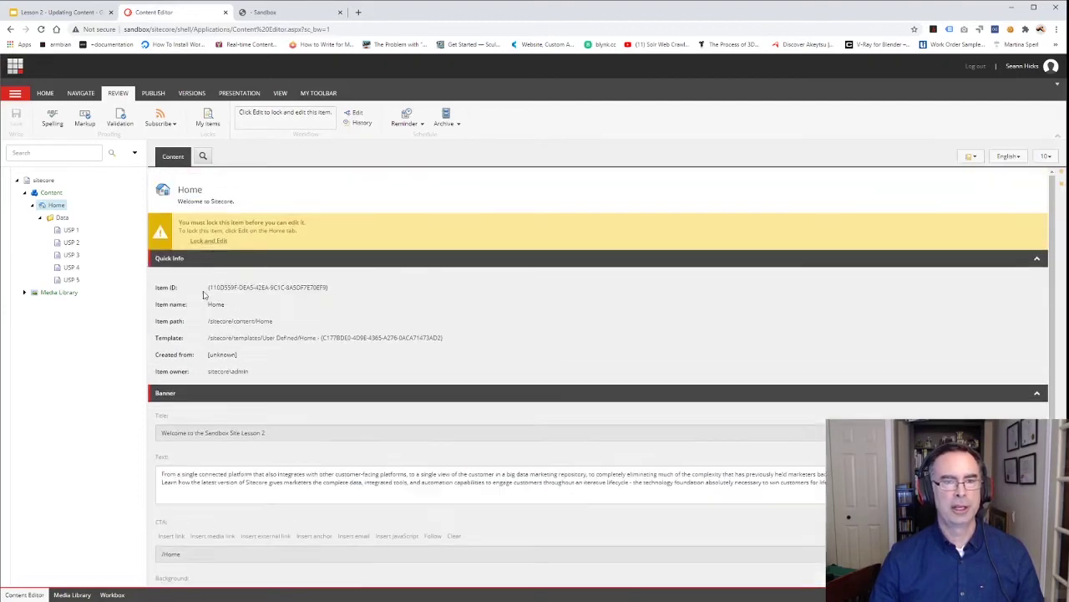
Lock the Home item, replace the banner's CTA with an external link "Google" to google.com opening in a new browser, and save
scroll(188, 290, up, 3)
click(213, 241)
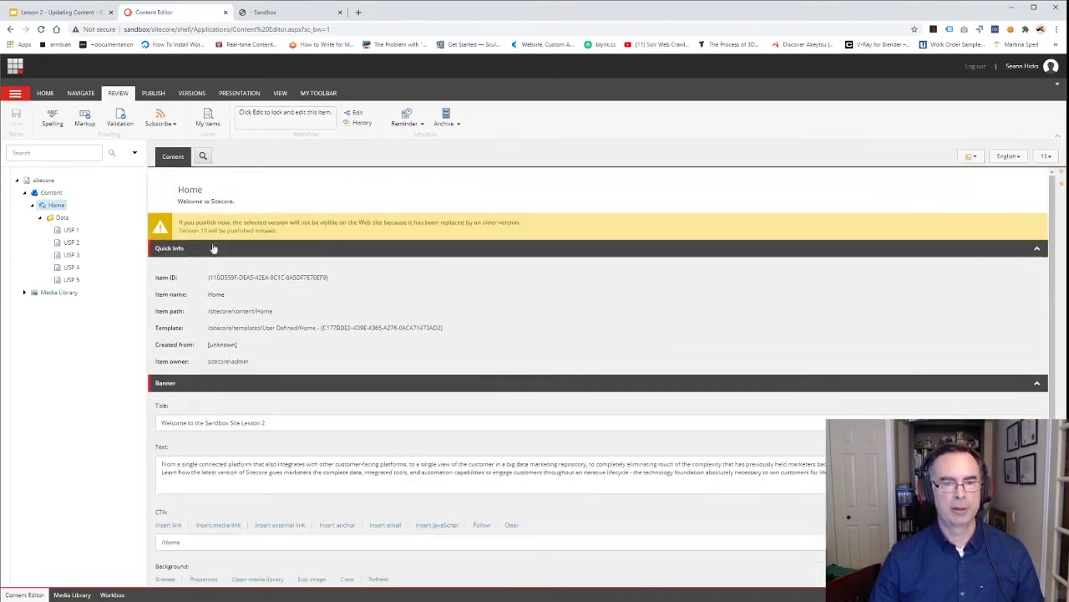
scroll(168, 447, down, 1)
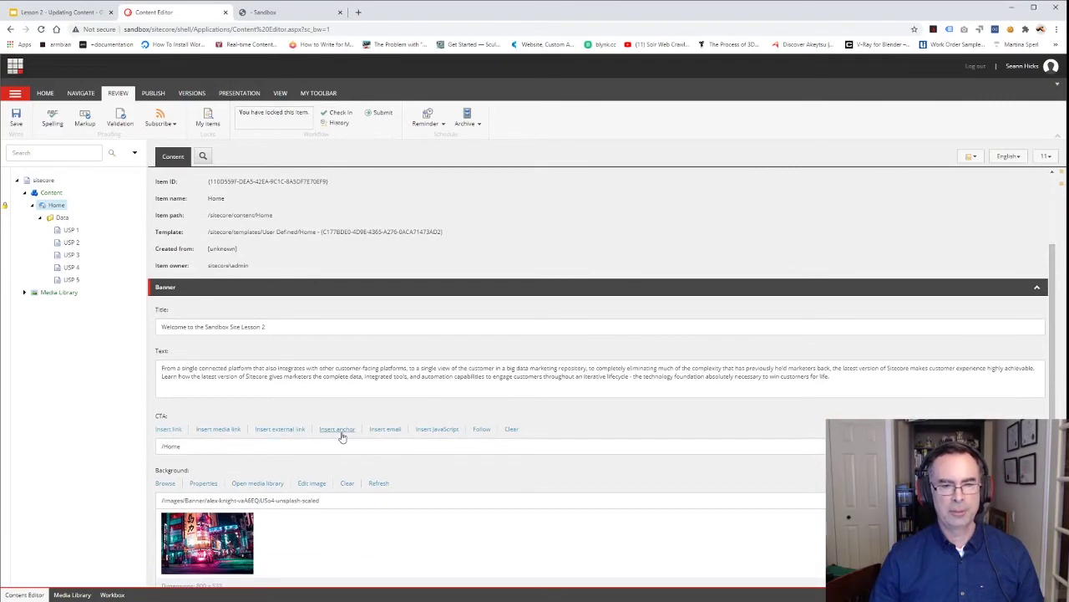
click(280, 429)
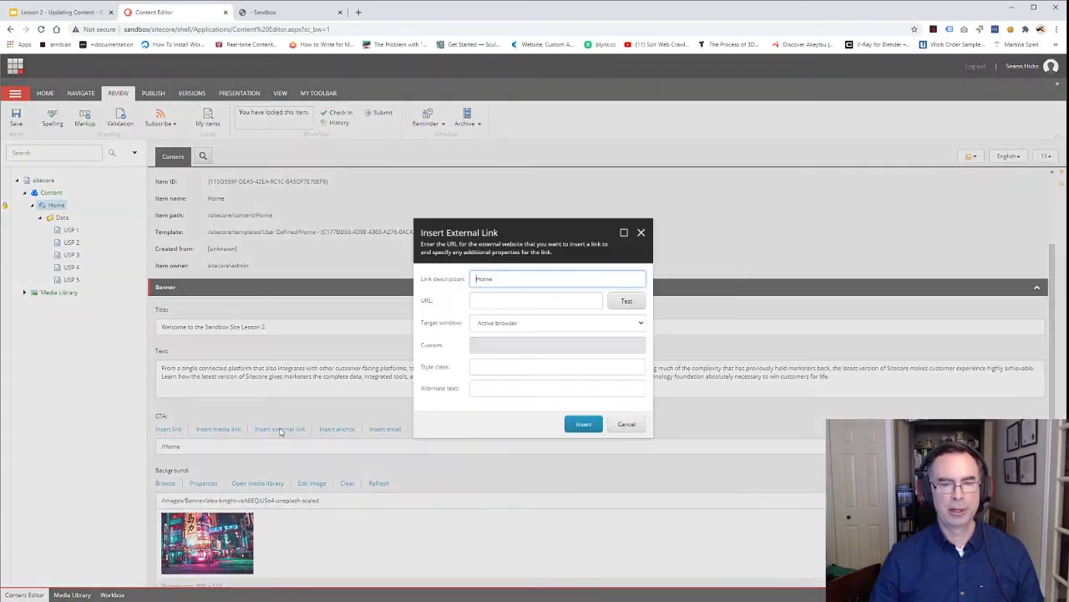
drag(496, 278, 466, 279)
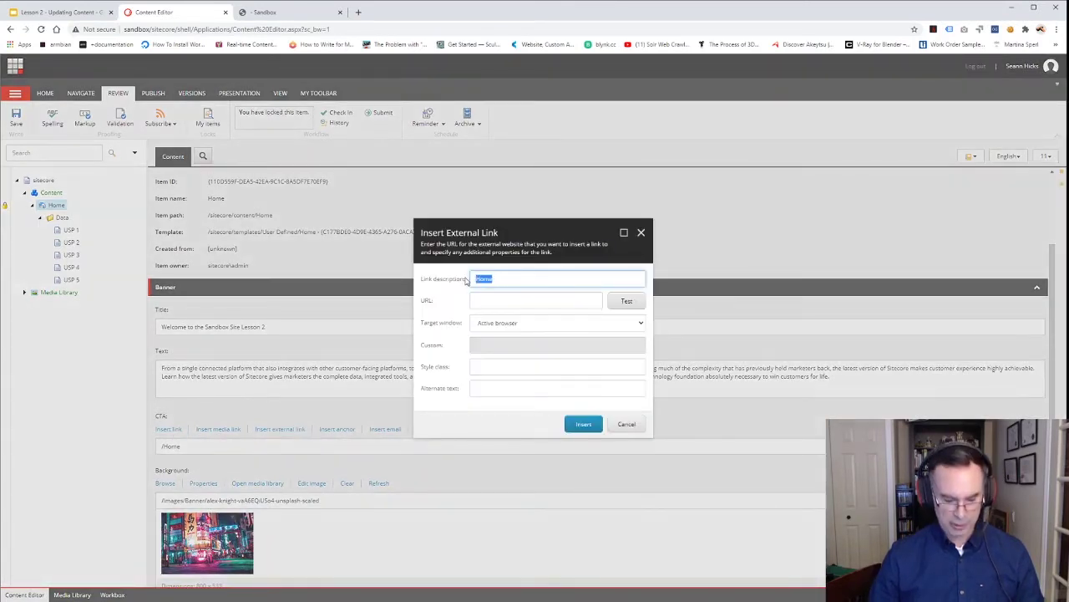
text(Googl)
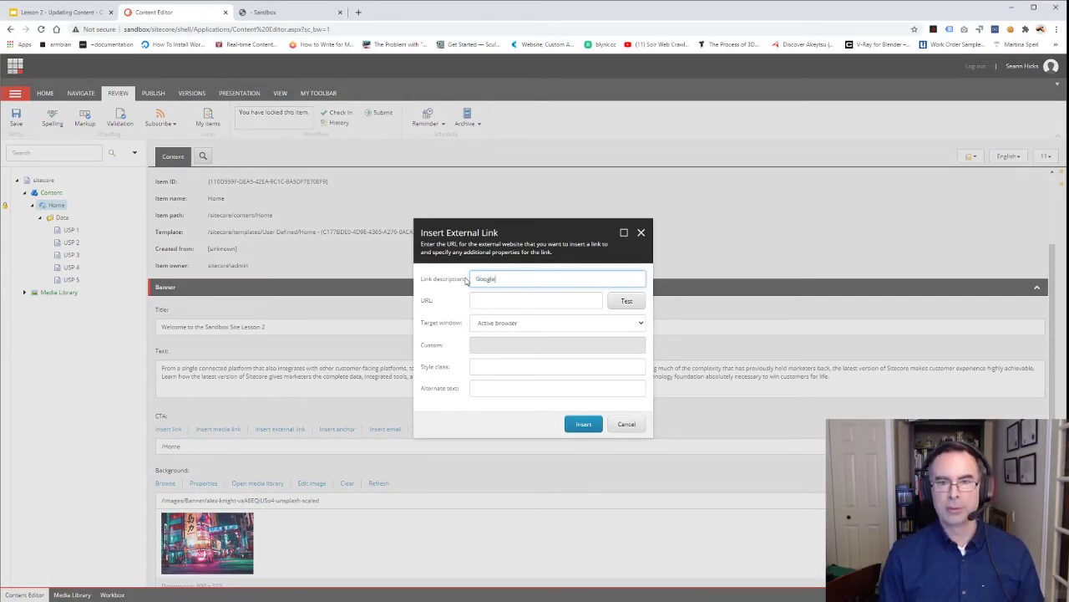
click(483, 301)
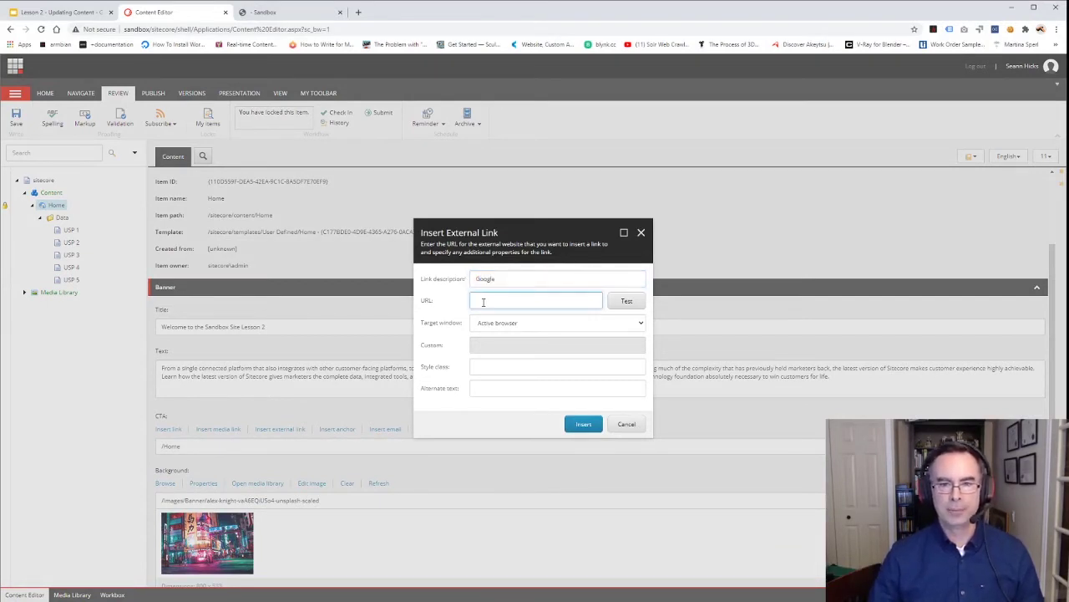
click(495, 324)
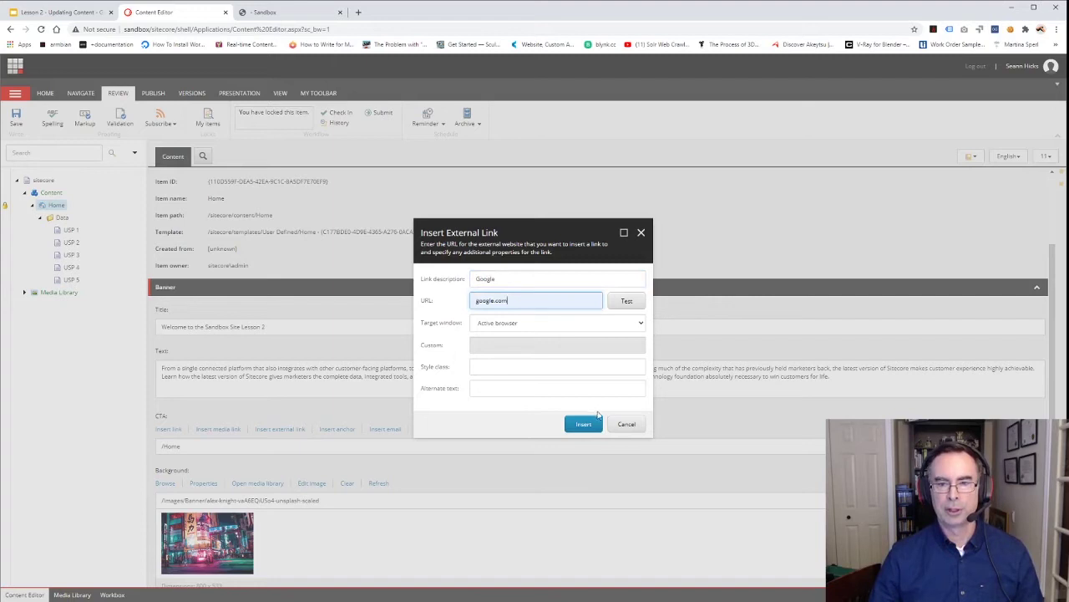
click(640, 325)
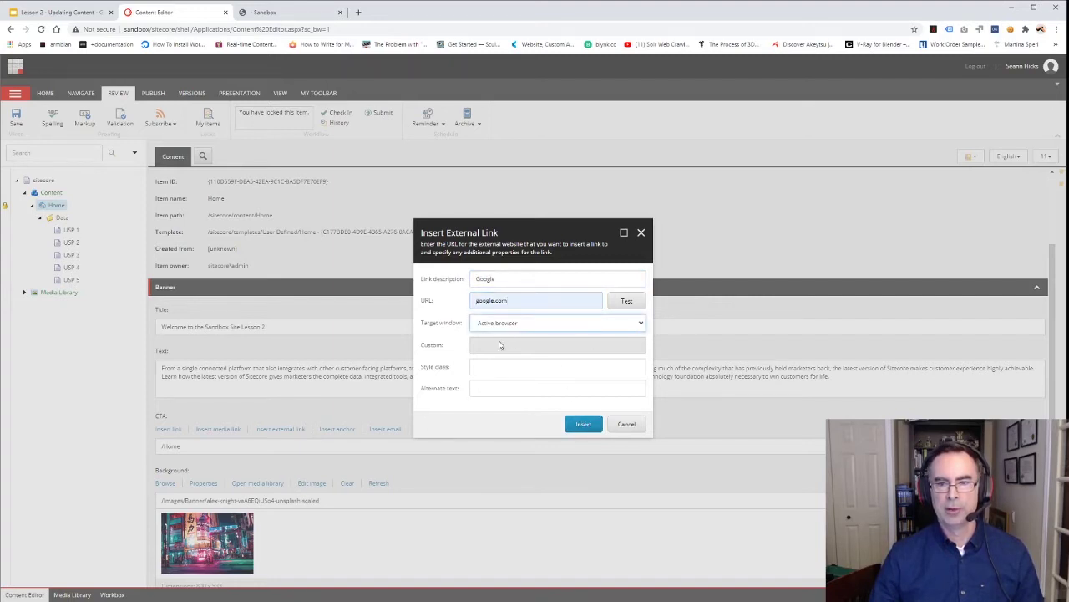
key(Down)
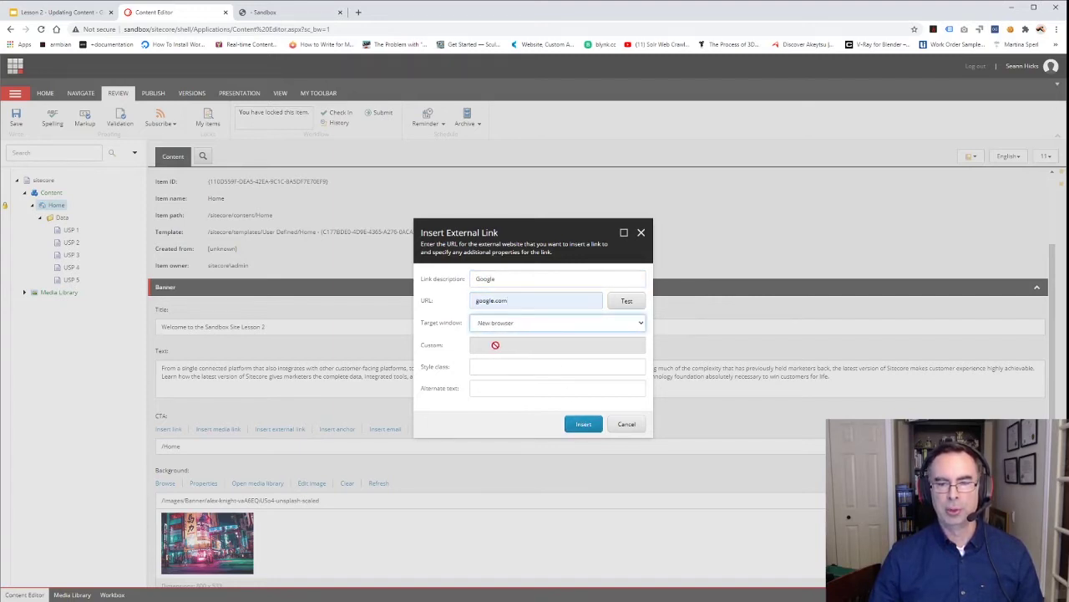
click(584, 426)
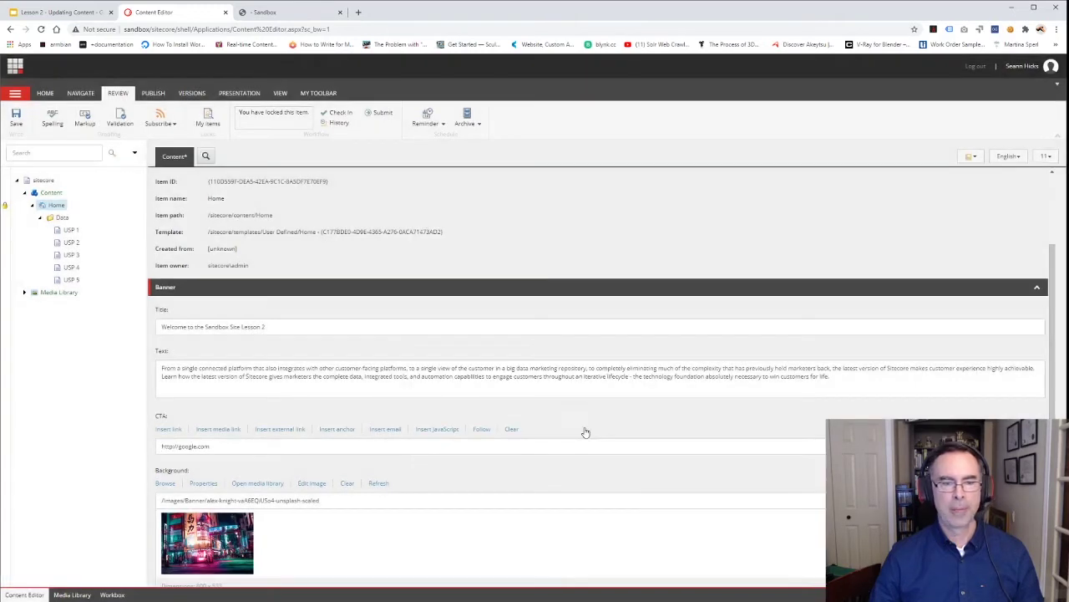
click(17, 124)
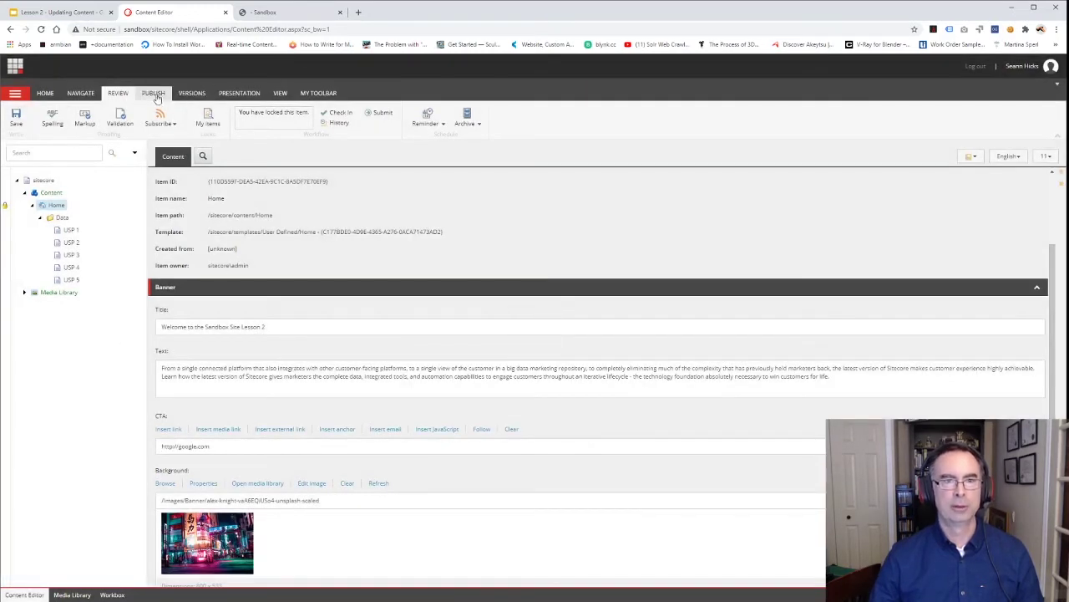
Submit the Home item for approval with the comment "Change CTA to Google"
click(378, 113)
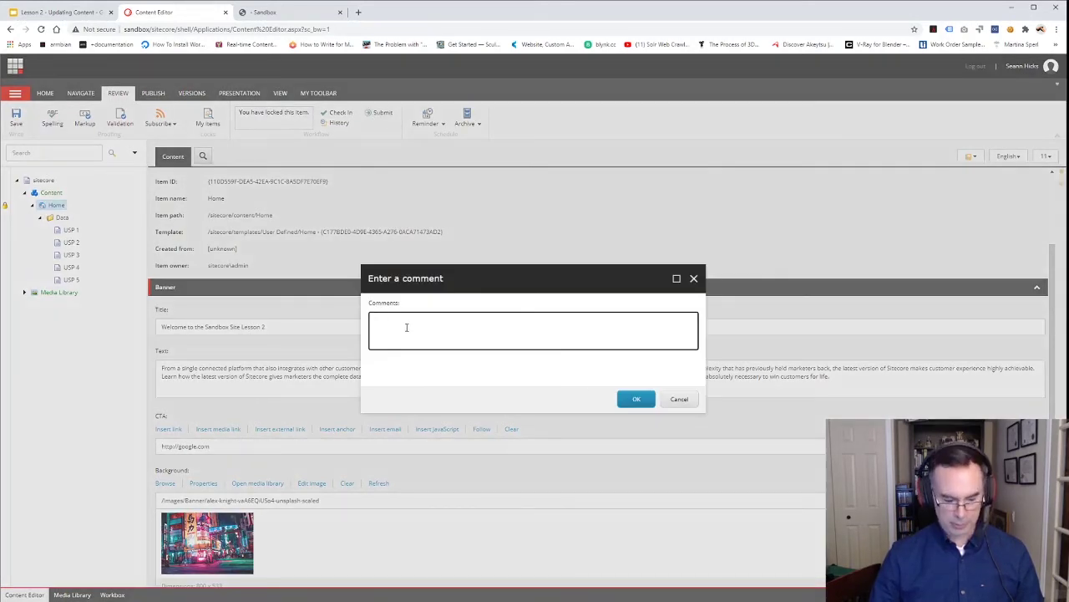
text(Change CTA l)
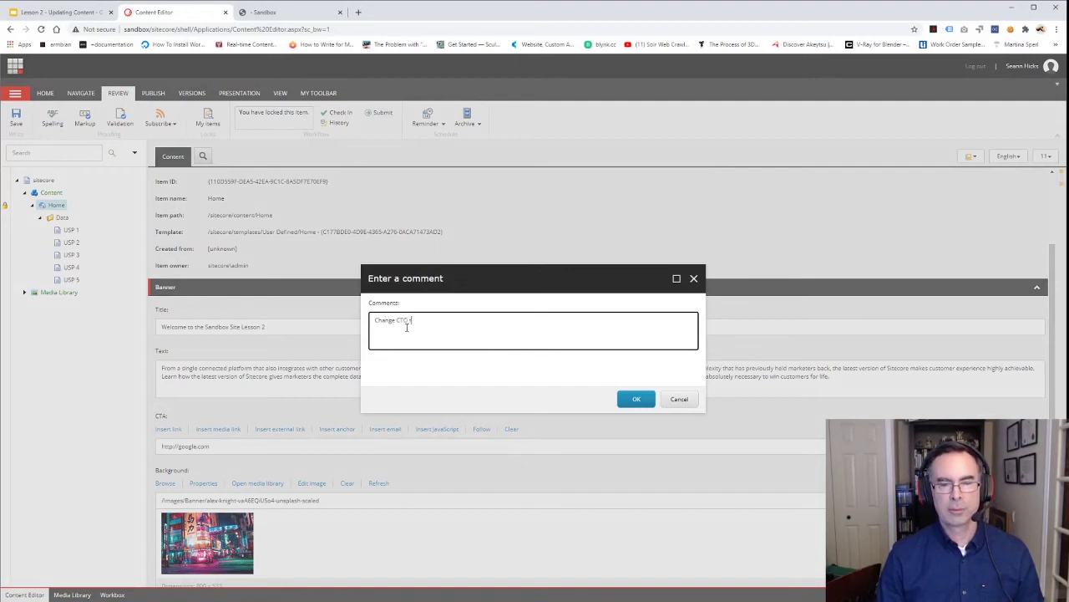
text(o Goog)
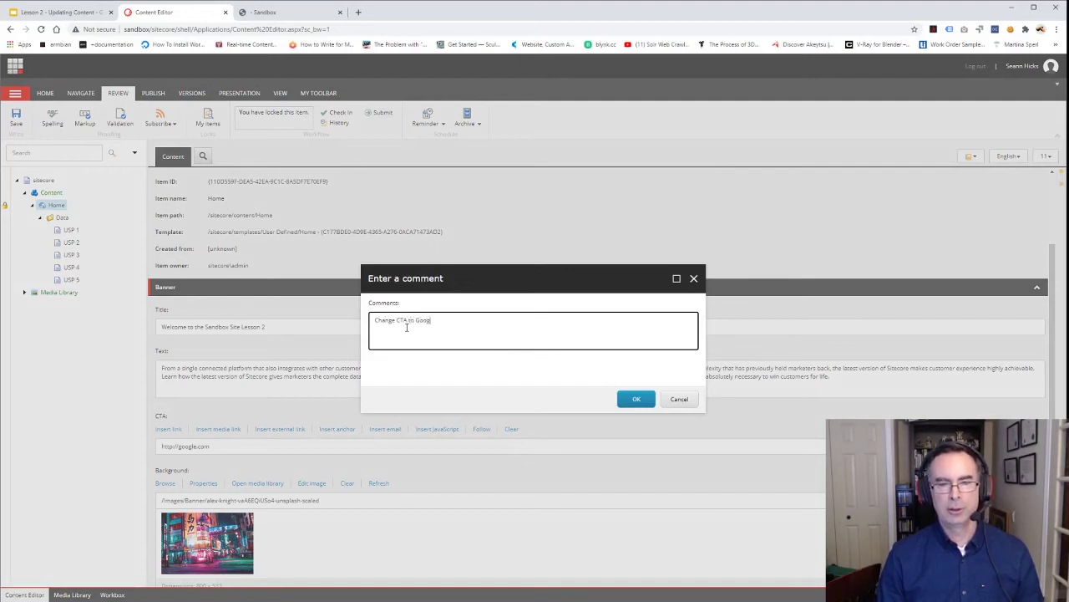
text(le)
click(636, 399)
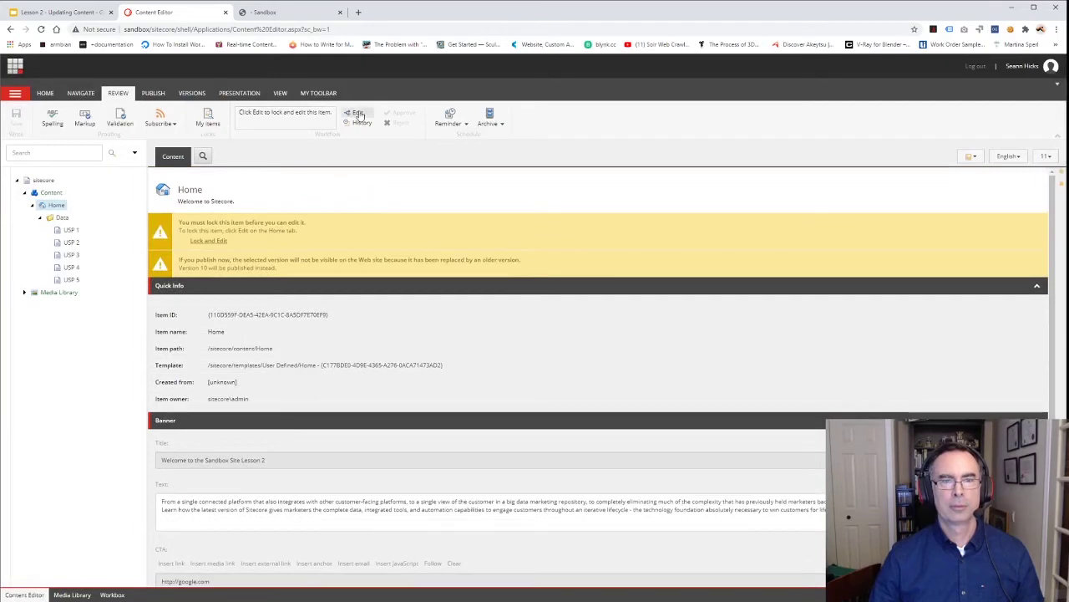
Lock the submitted Home item with the Google CTA and approve it without a comment
click(358, 115)
click(378, 112)
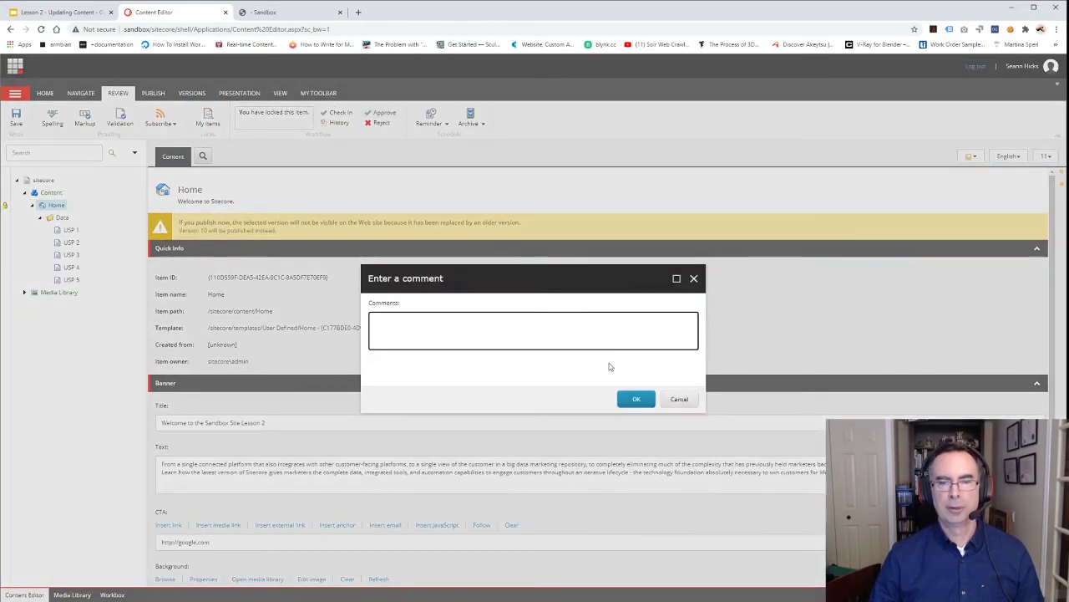
click(636, 398)
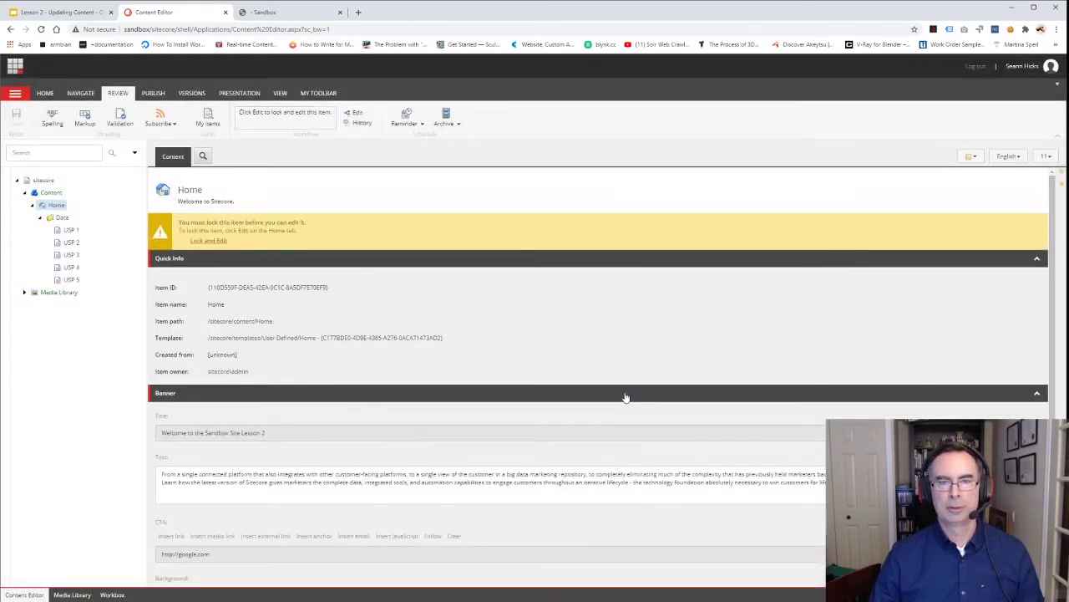
Reload the Sandbox site page, follow the banner's Google button to test it, and close the page it opens
click(287, 14)
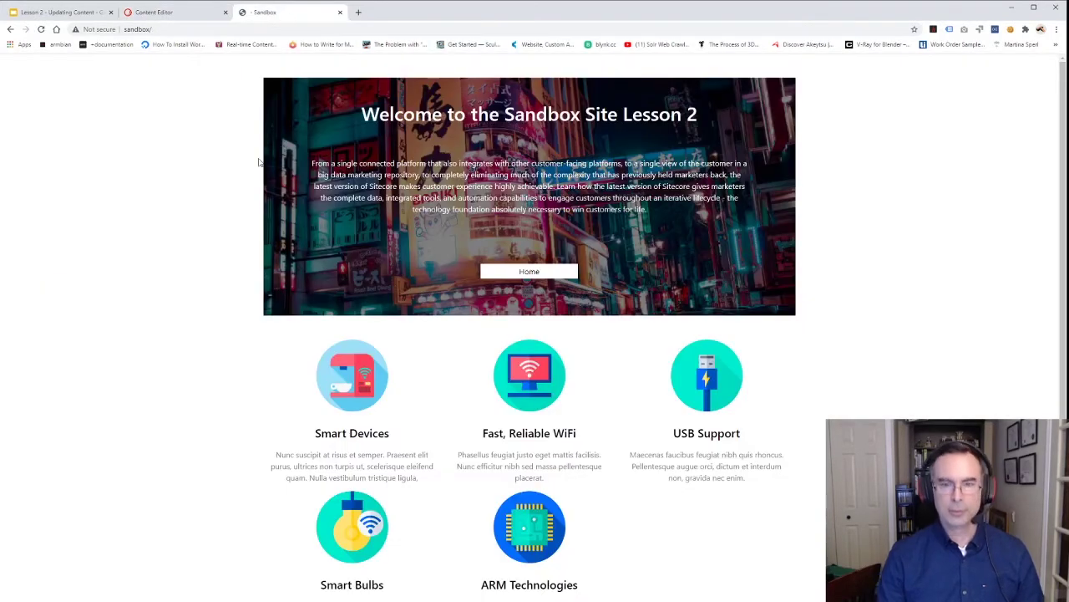
key(F5)
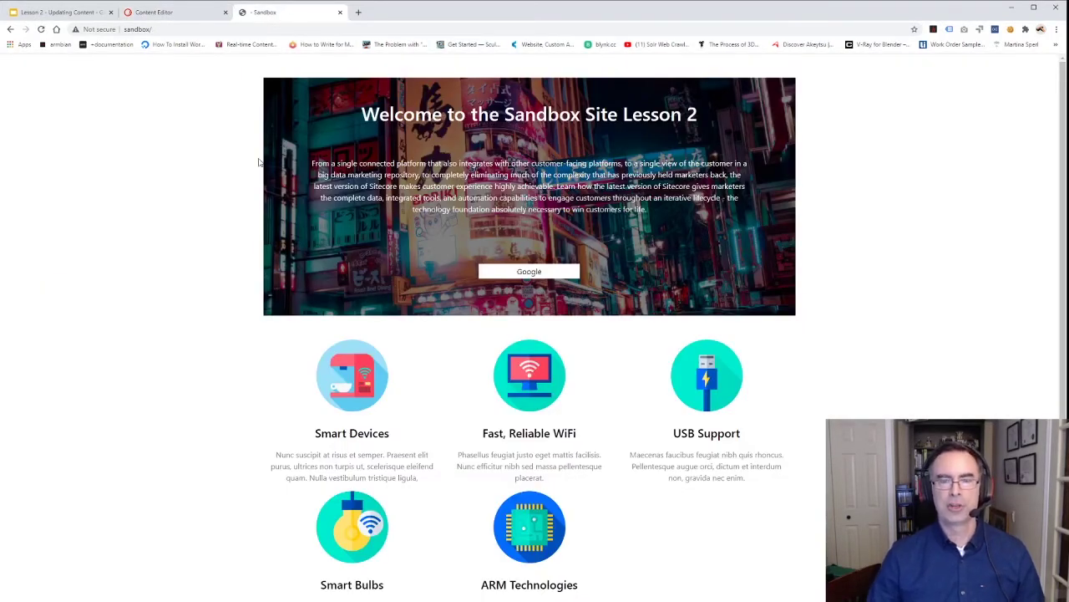
click(533, 275)
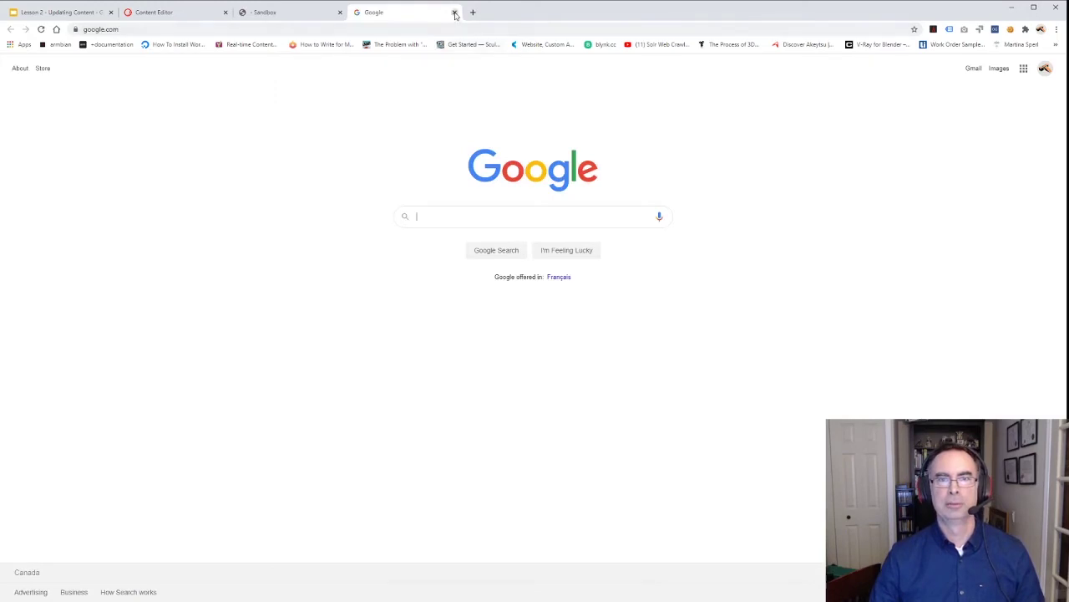
click(455, 12)
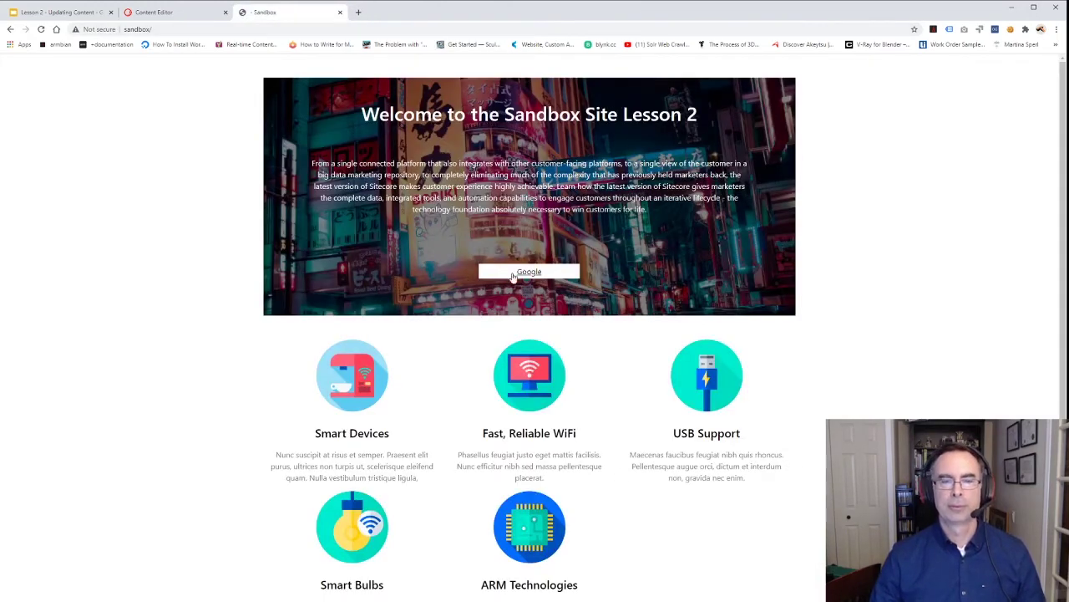
Compare the Home item's banner fields with the feature blocks on the Sandbox page, and return to the Content Editor
click(163, 12)
scroll(183, 360, down, 1)
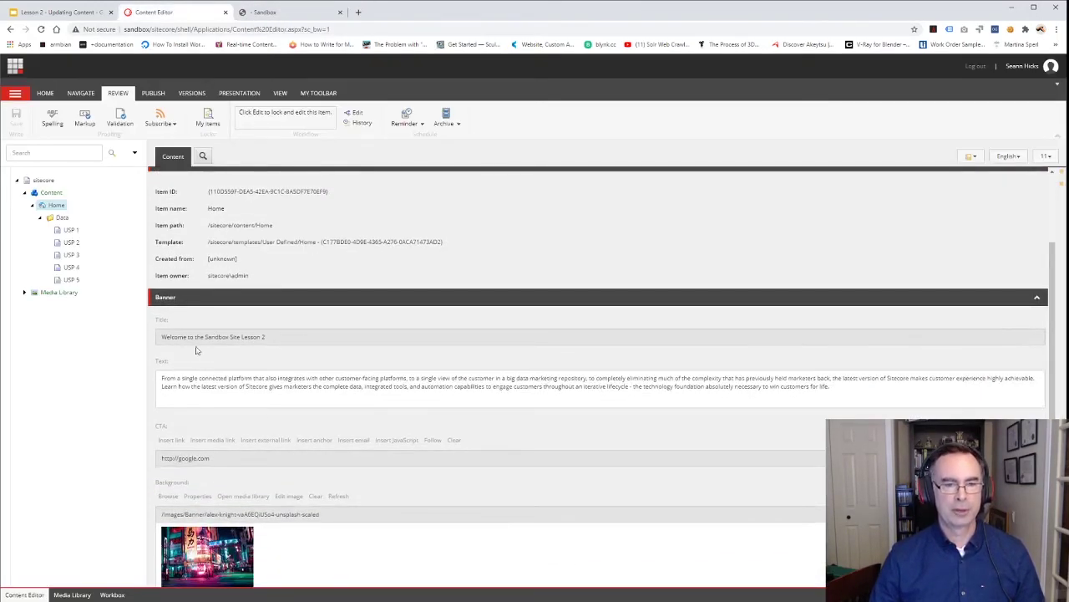
scroll(198, 373, down, 1)
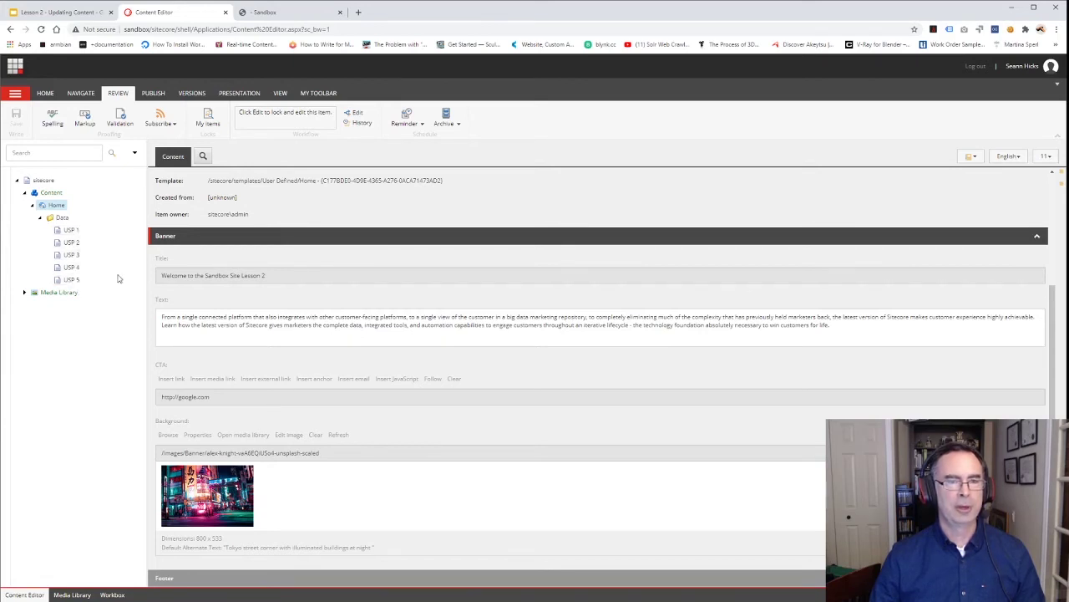
click(259, 14)
scroll(421, 364, down, 1)
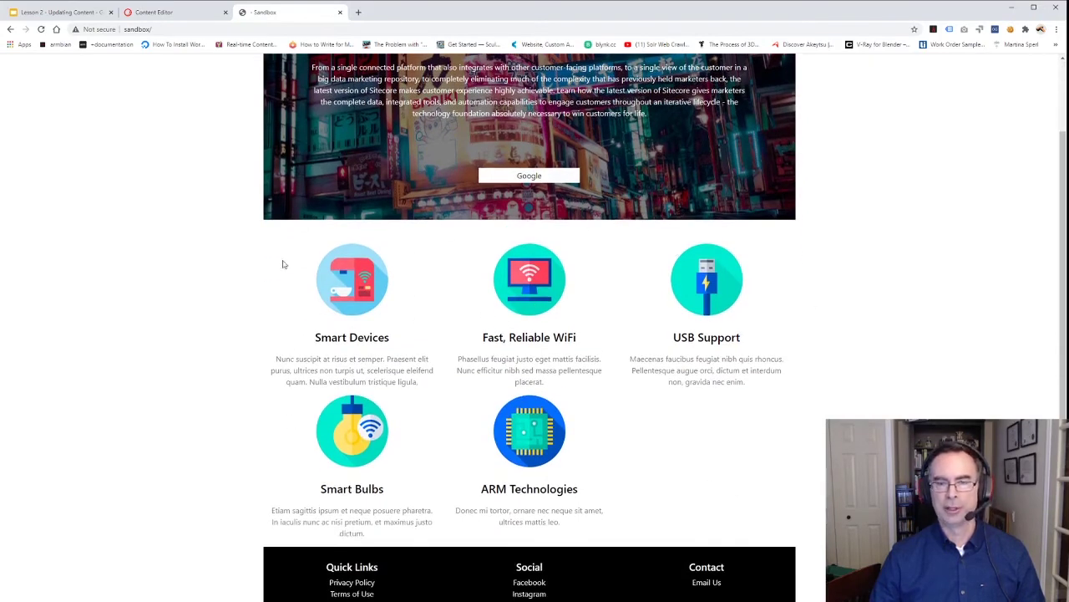
click(170, 12)
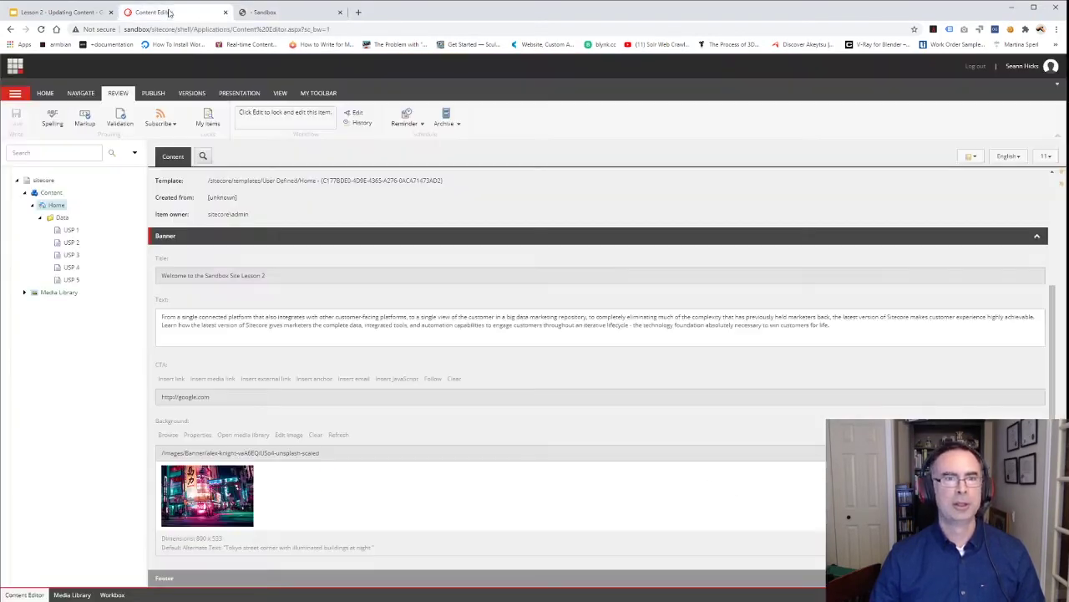
Open the Data folder under Home and review the icon, title and text of items USP 1, USP 2 and USP 3
click(61, 217)
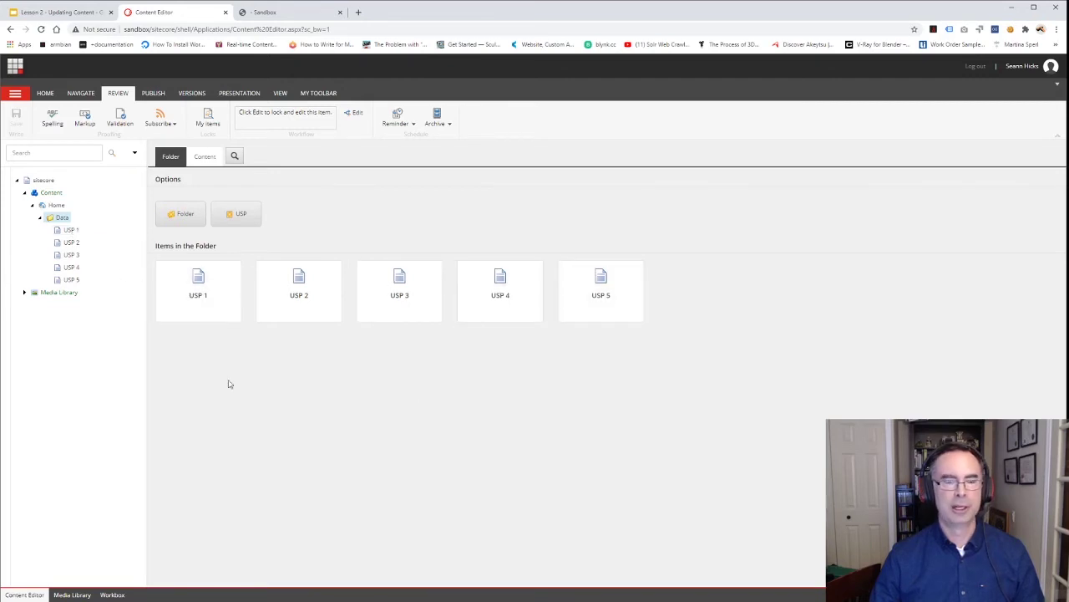
click(71, 231)
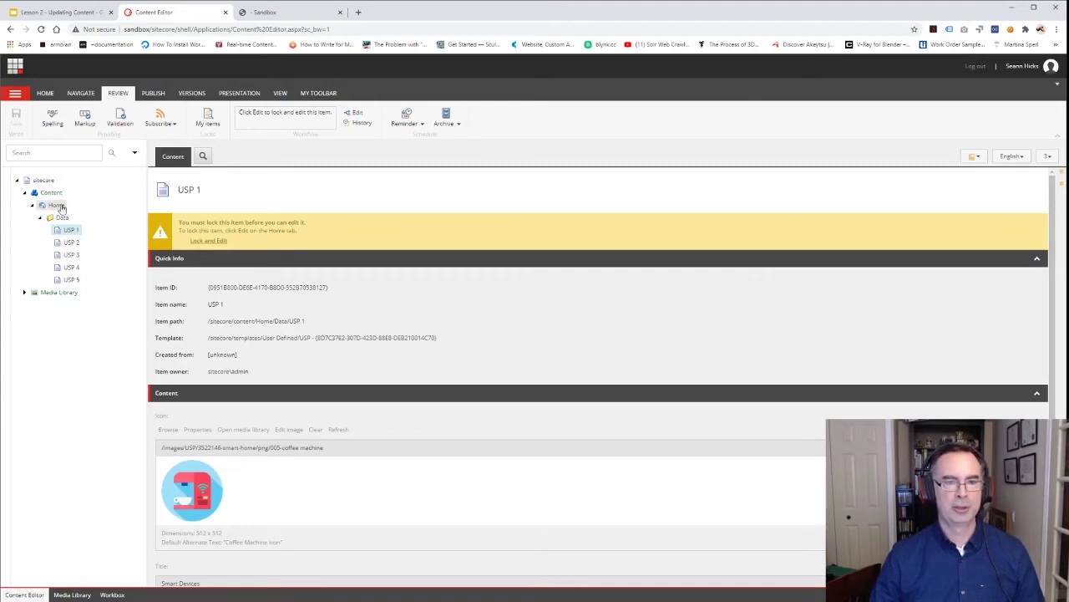
scroll(294, 345, down, 1)
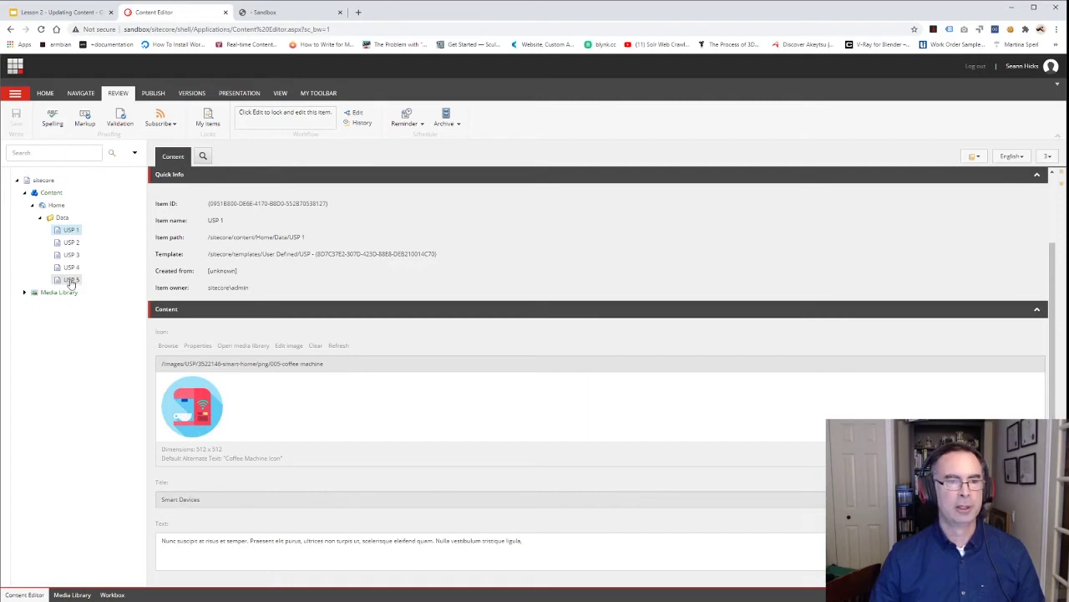
click(73, 243)
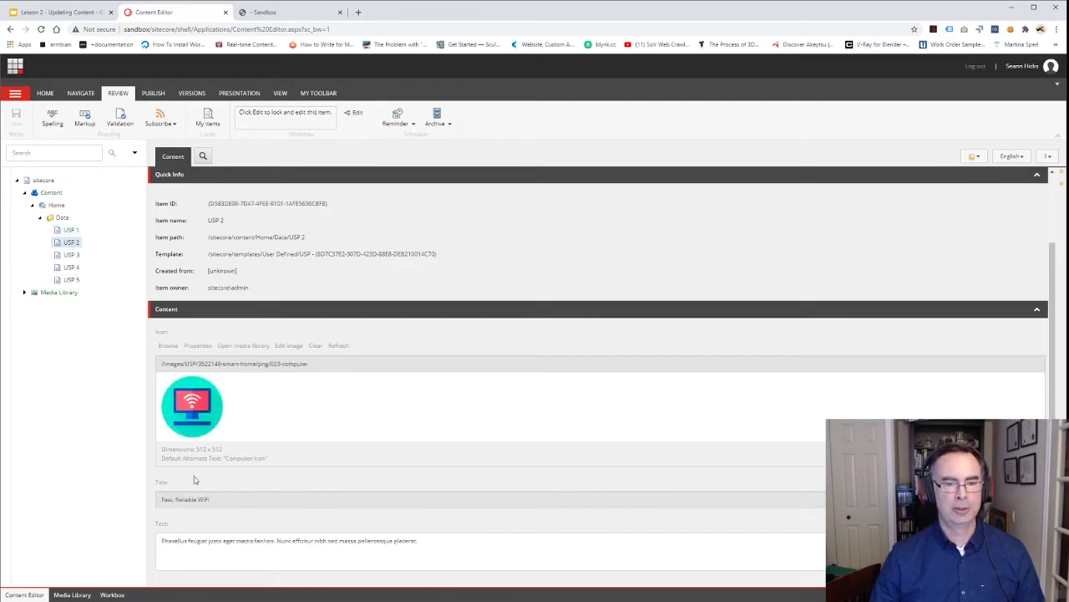
click(72, 254)
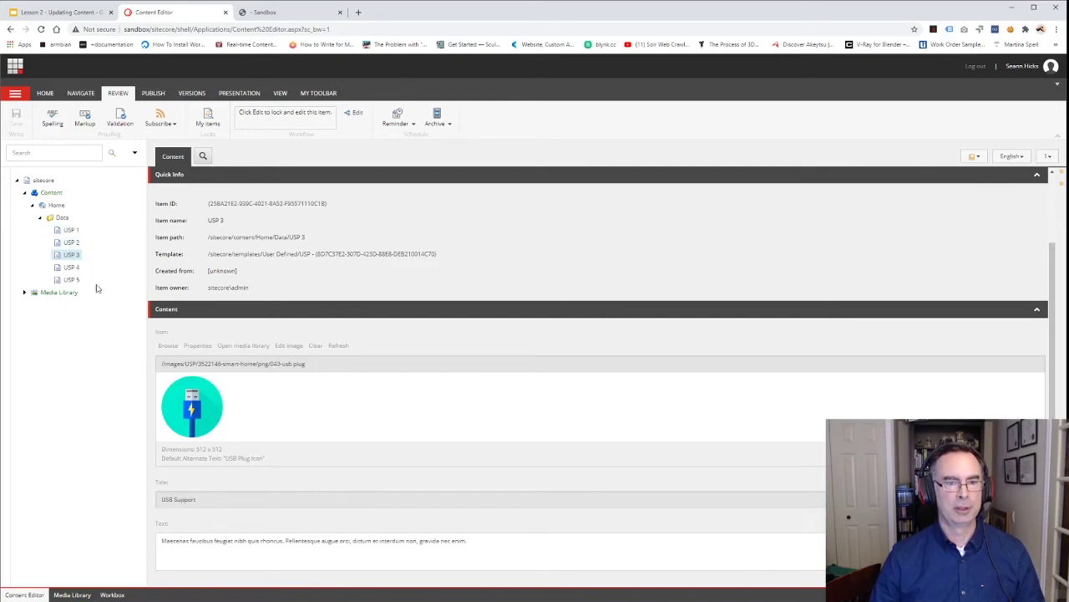
Insert a new USP item named "USP 6" in the Data folder under Home
click(64, 218)
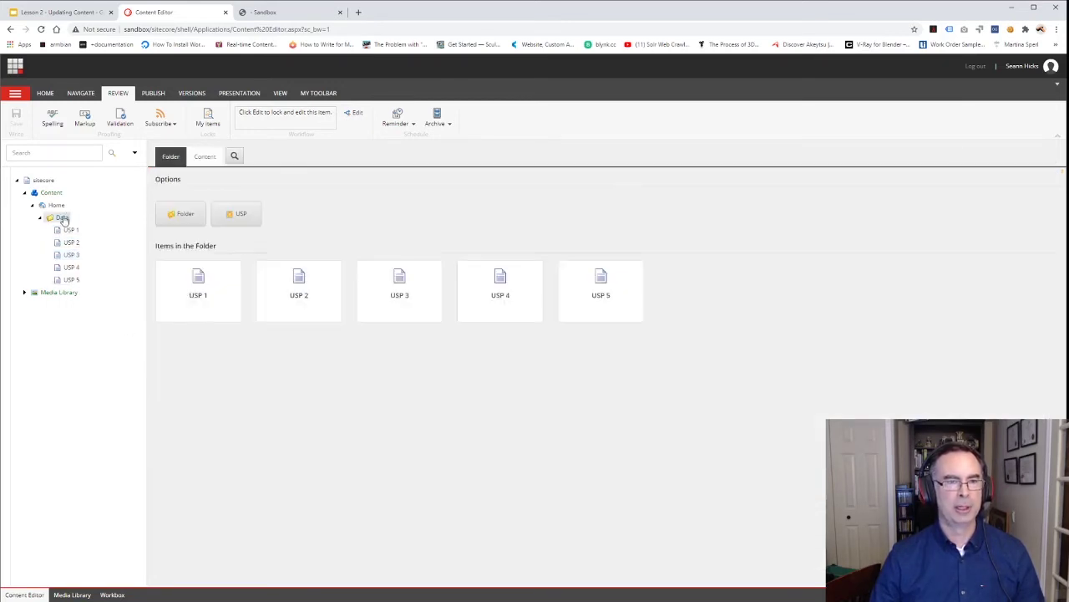
right_click(64, 219)
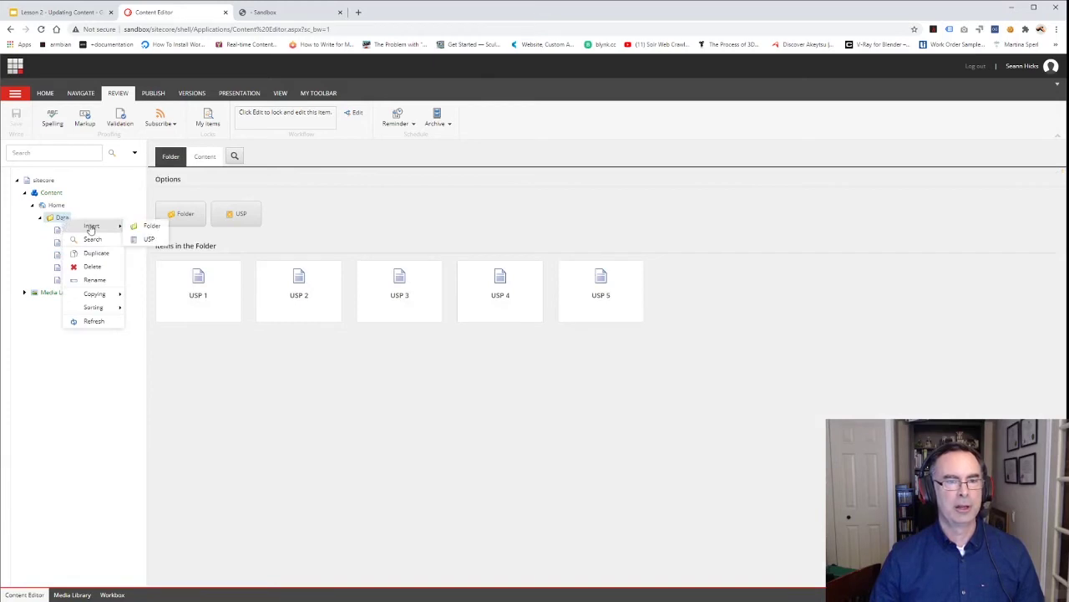
click(61, 219)
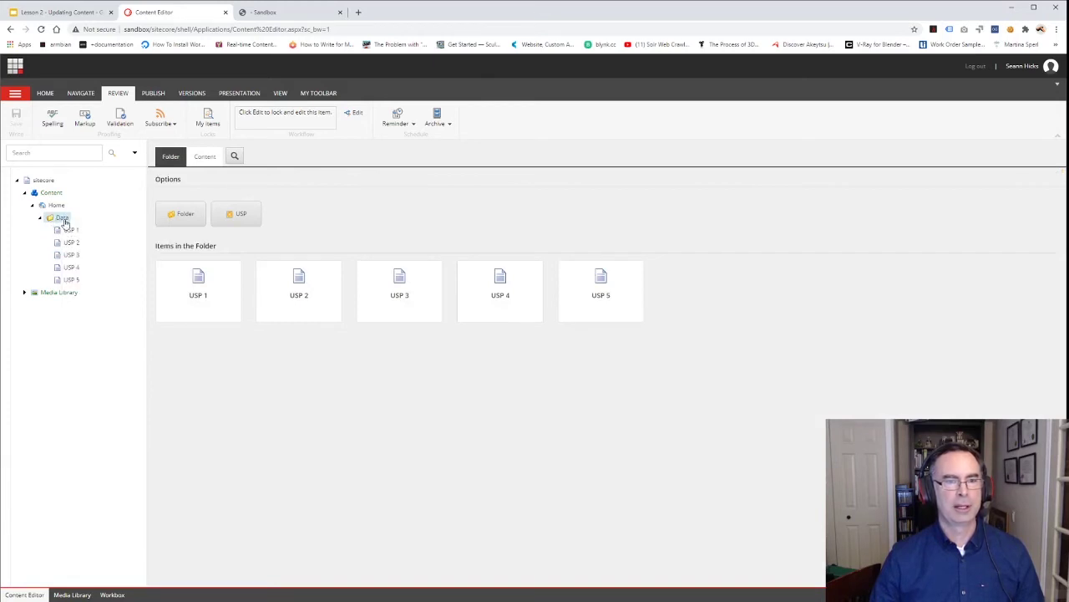
right_click(59, 219)
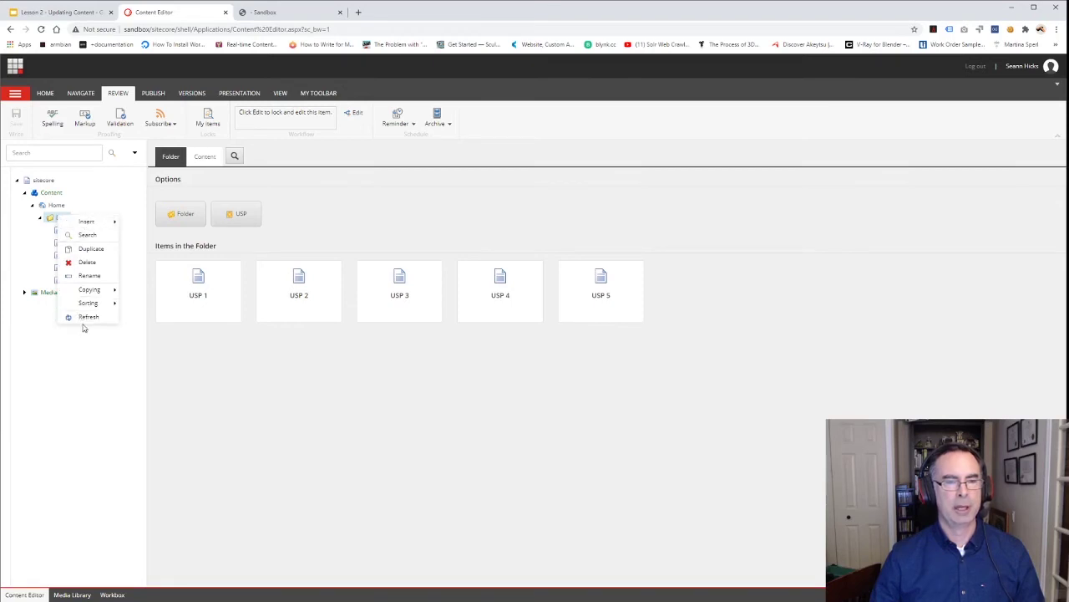
mouse_move(86, 224)
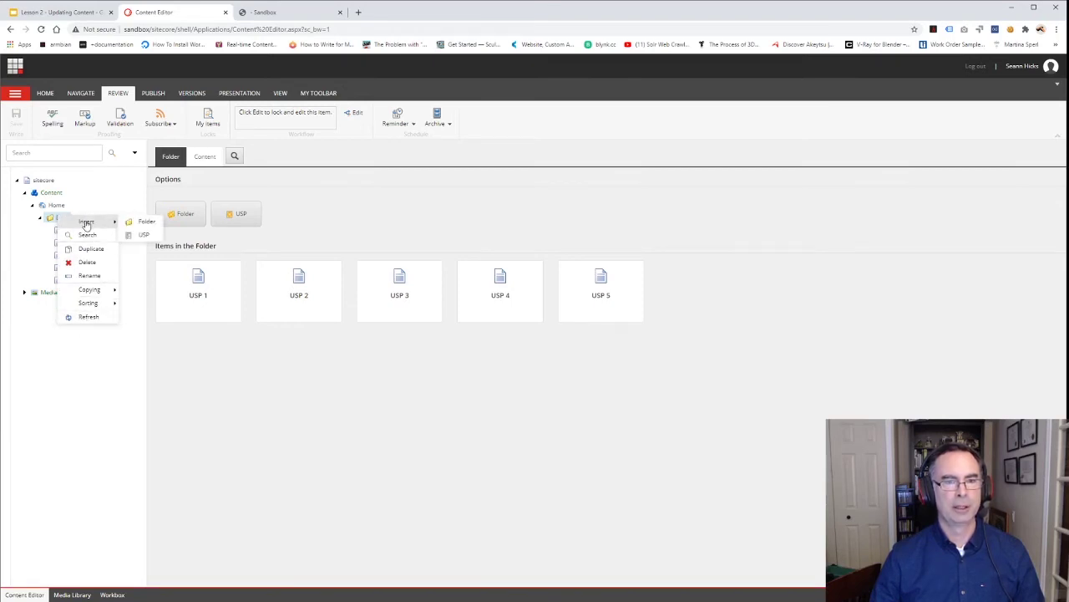
click(144, 236)
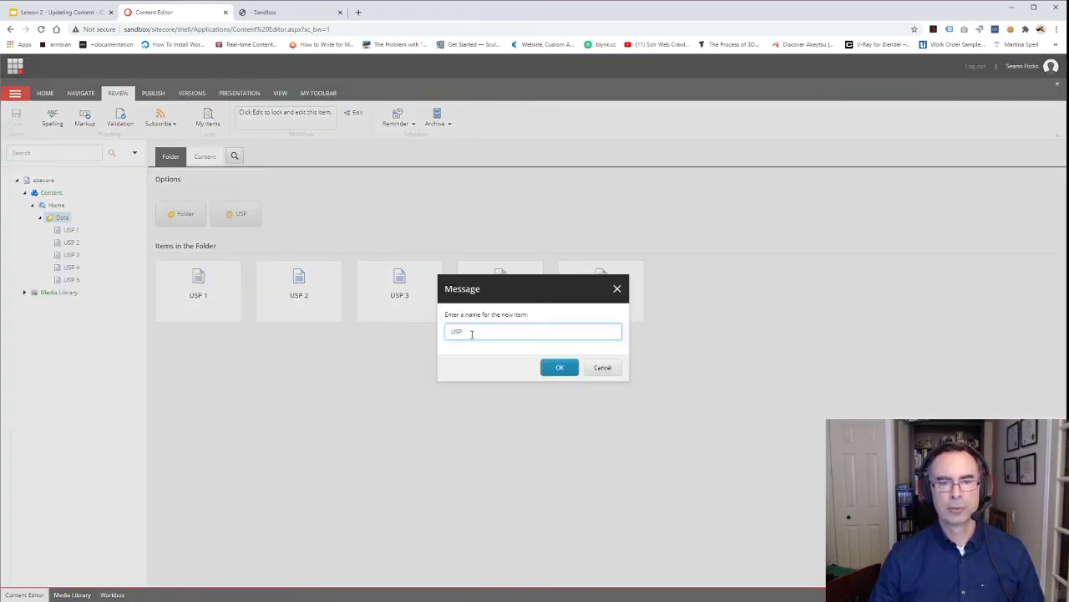
text(6)
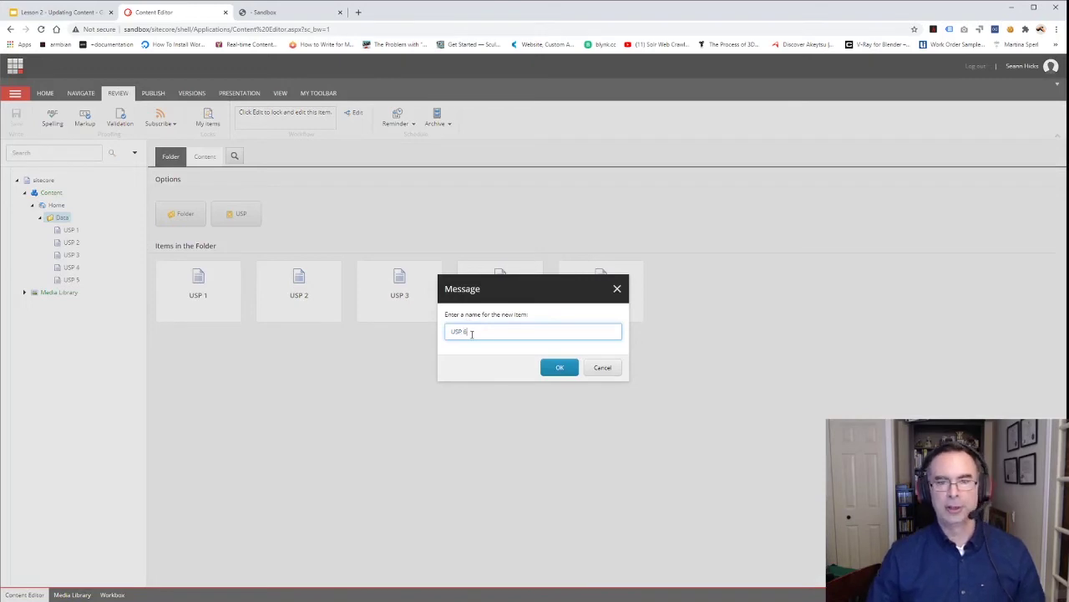
click(562, 368)
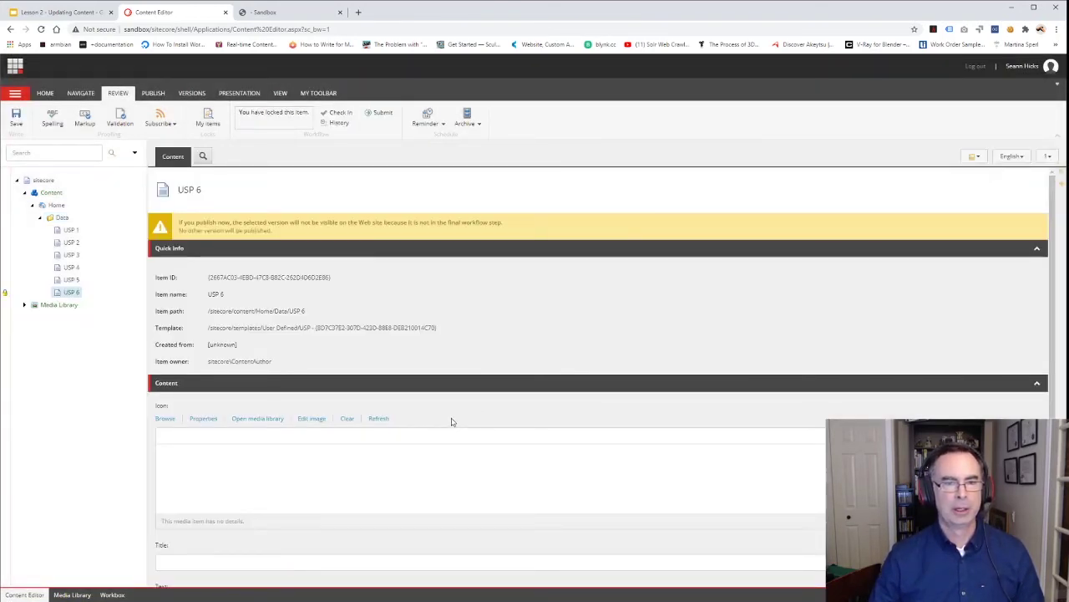
Set USP 6's icon to 002-smartphone from the media library folder Images/USP/3522146-smart-home/png
click(166, 420)
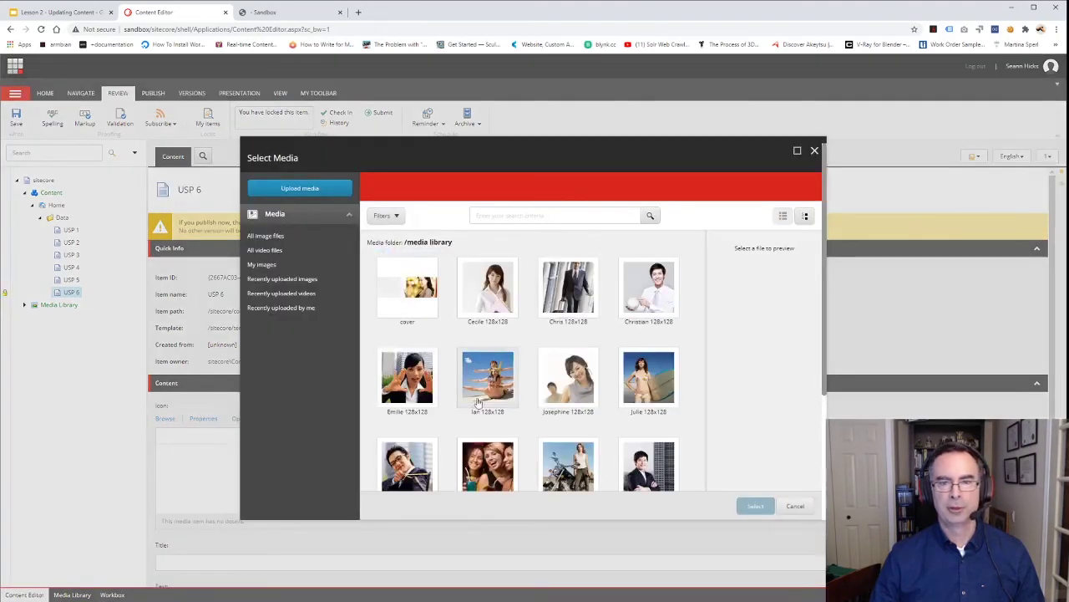
click(805, 216)
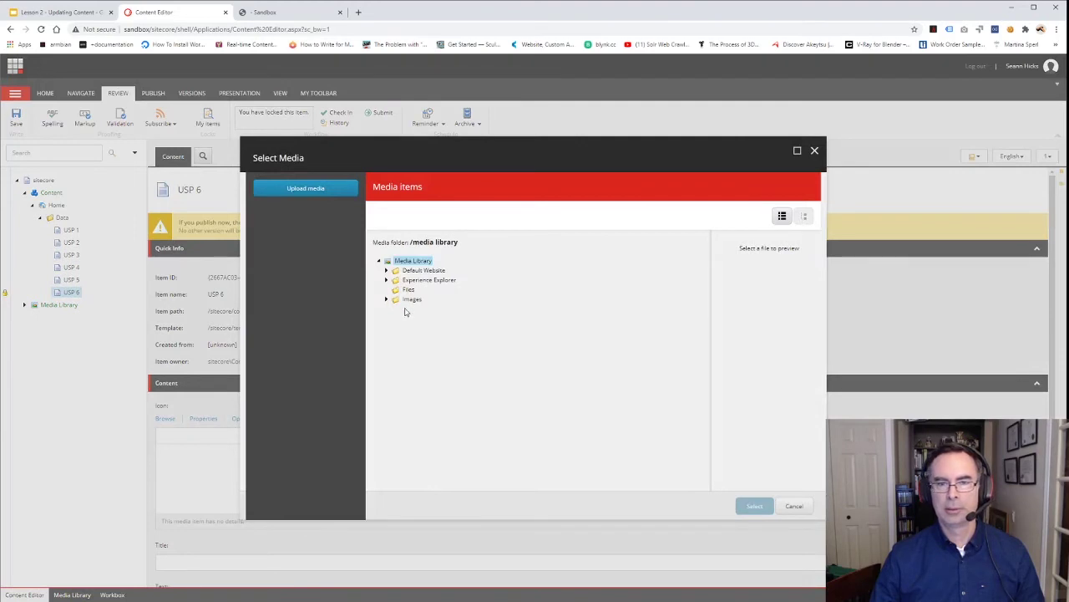
click(386, 300)
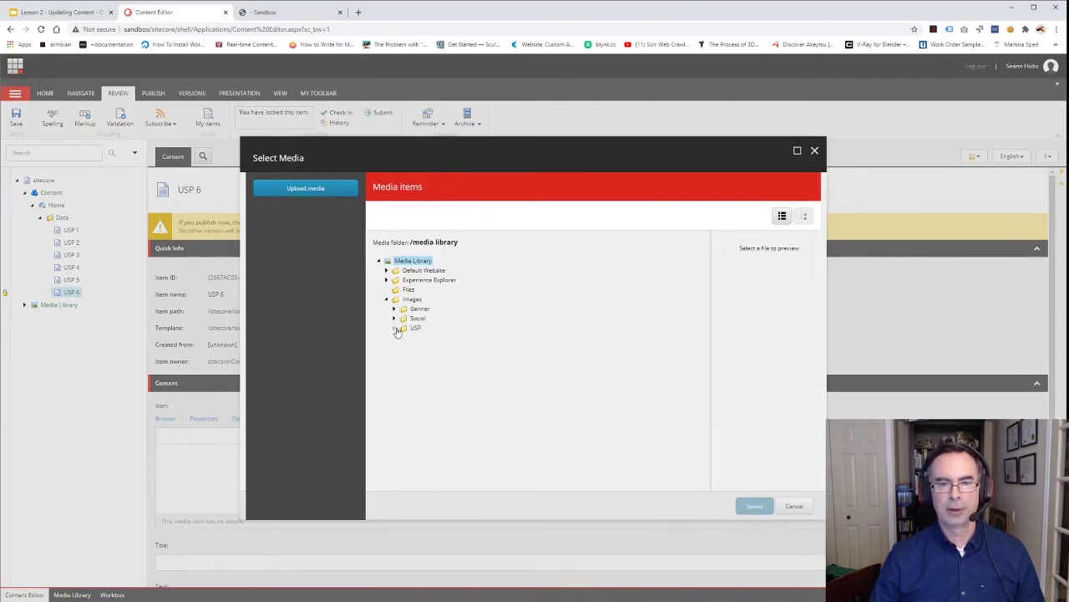
click(394, 327)
click(402, 337)
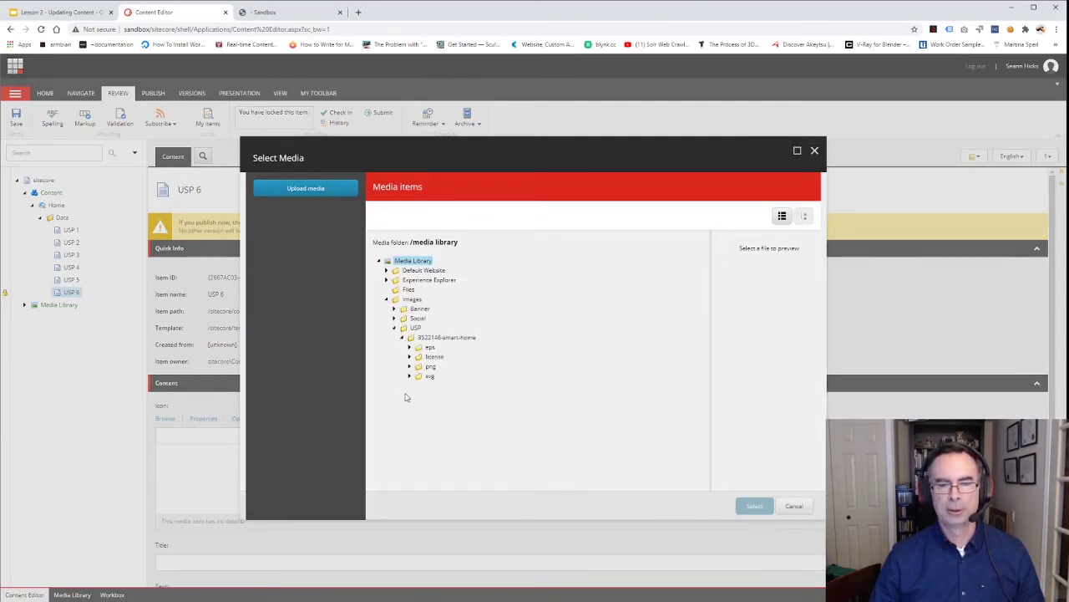
click(408, 366)
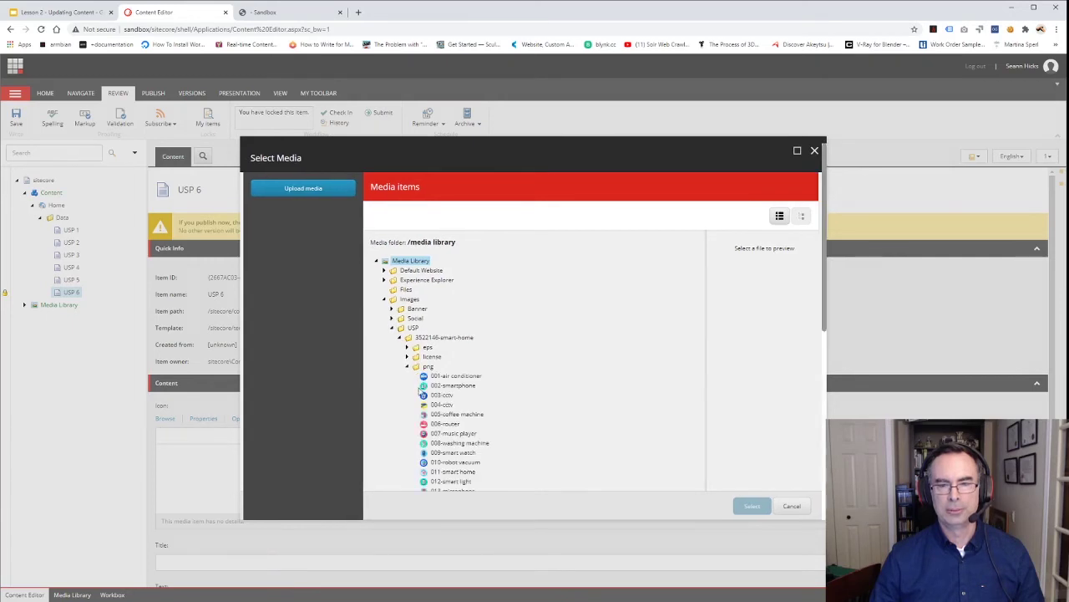
click(452, 386)
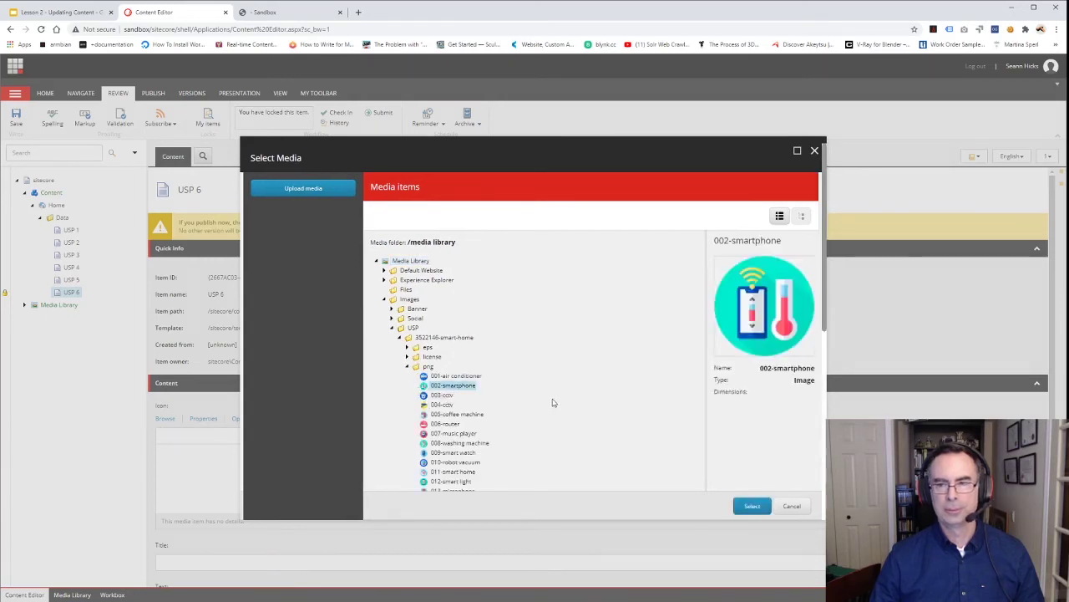
click(753, 507)
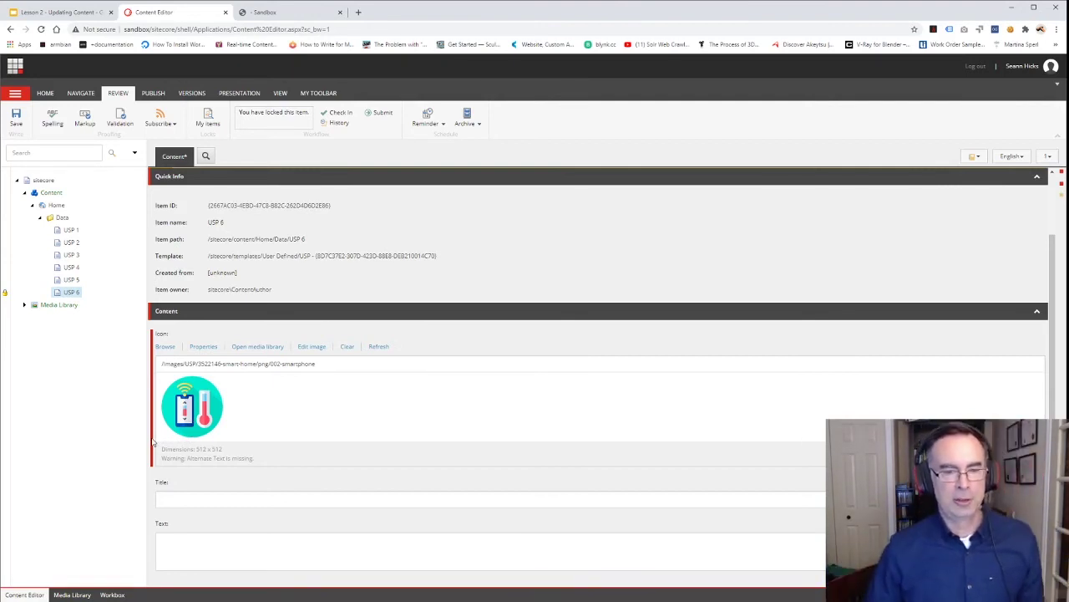
Open USP 6's icon in the media library, saving the item's changes, and lock the 002-smartphone image for editing
click(258, 348)
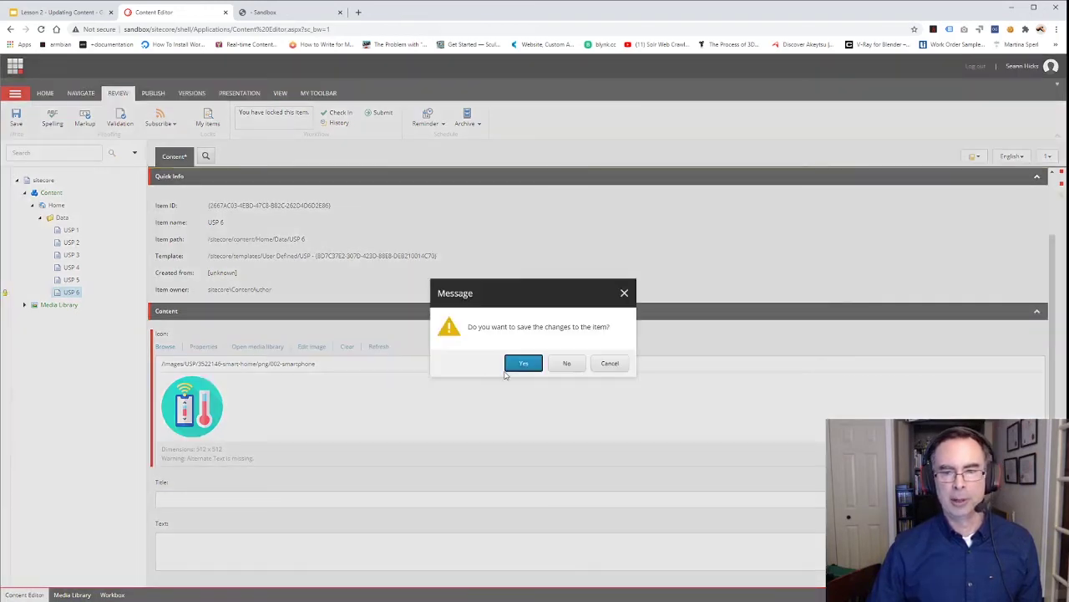
click(524, 364)
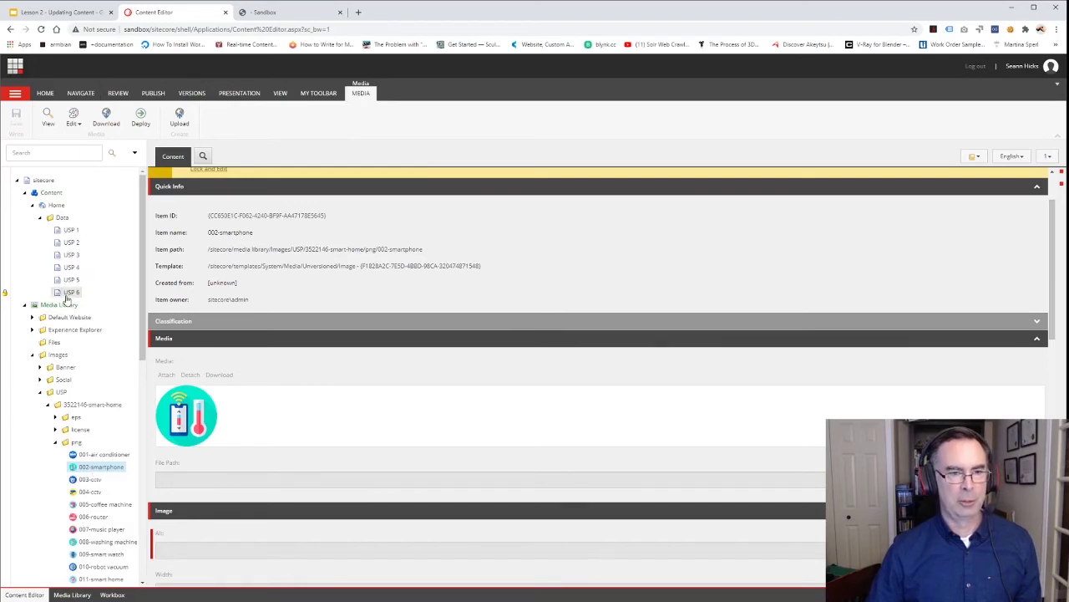
scroll(259, 465, down, 1)
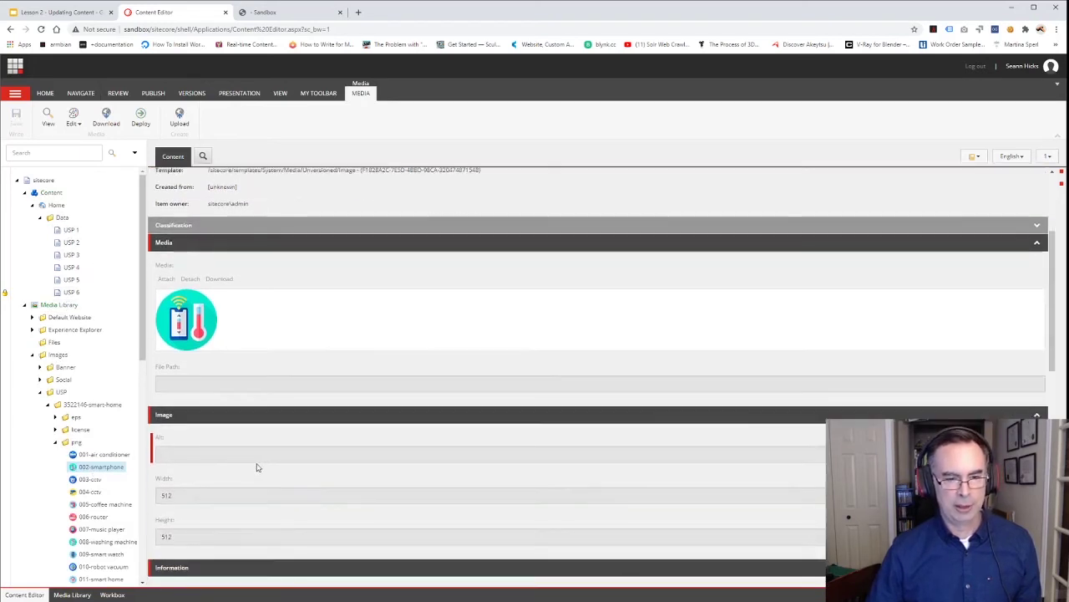
click(182, 455)
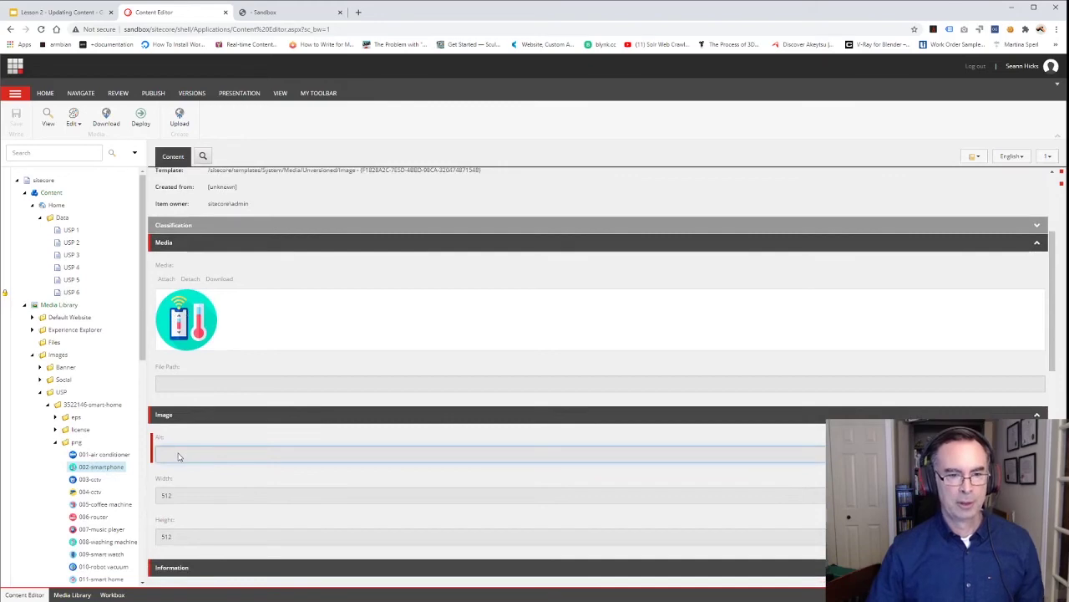
scroll(272, 325, up, 2)
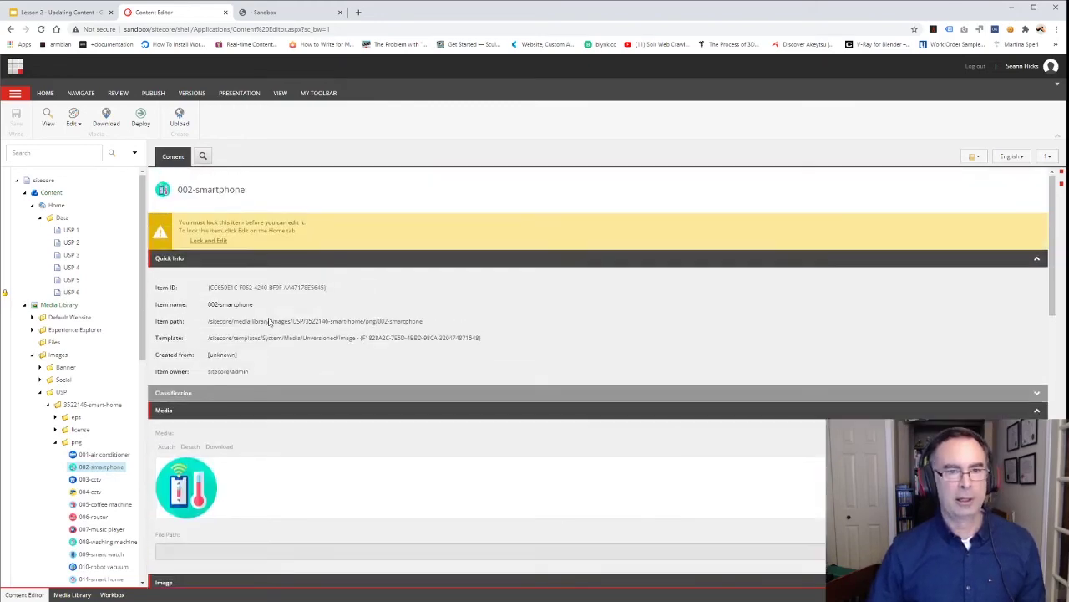
click(219, 242)
Set the 002-smartphone image's alt text to "Smart Phone with Thermostat" and save it
scroll(323, 420, down, 2)
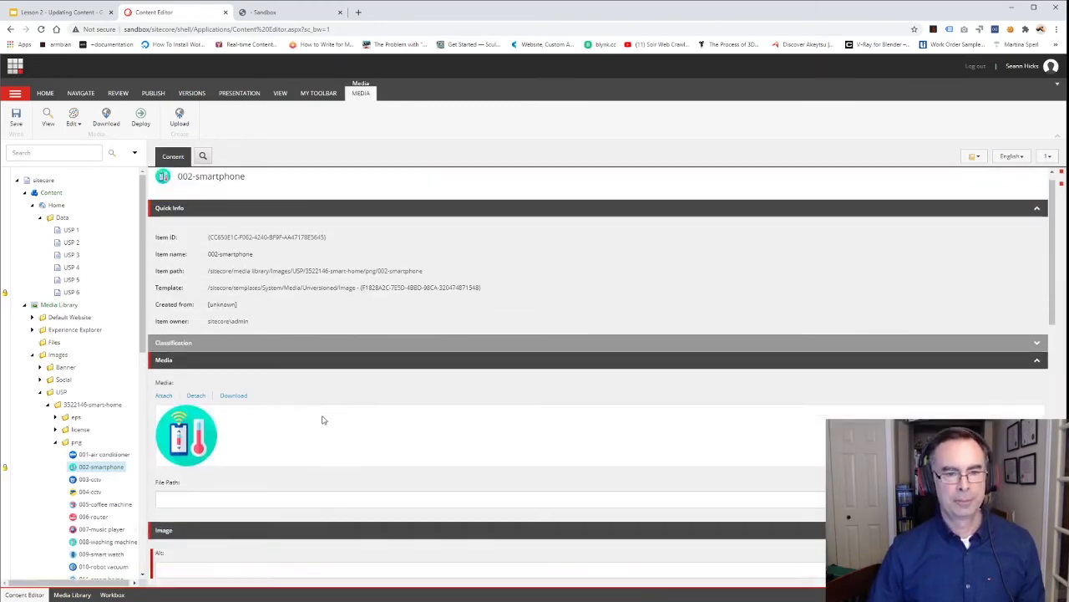
click(186, 484)
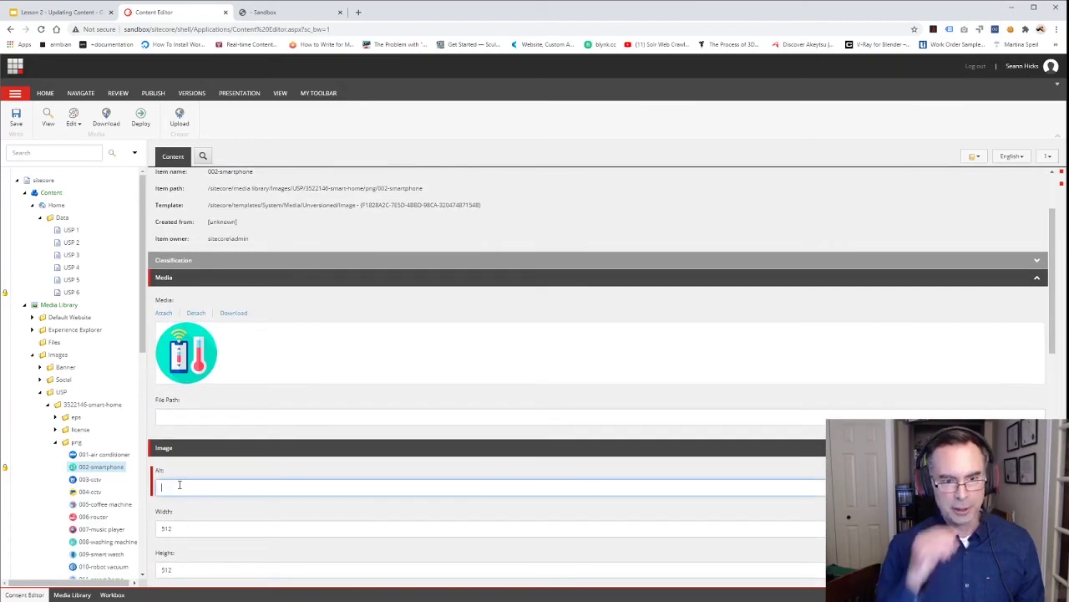
text(M)
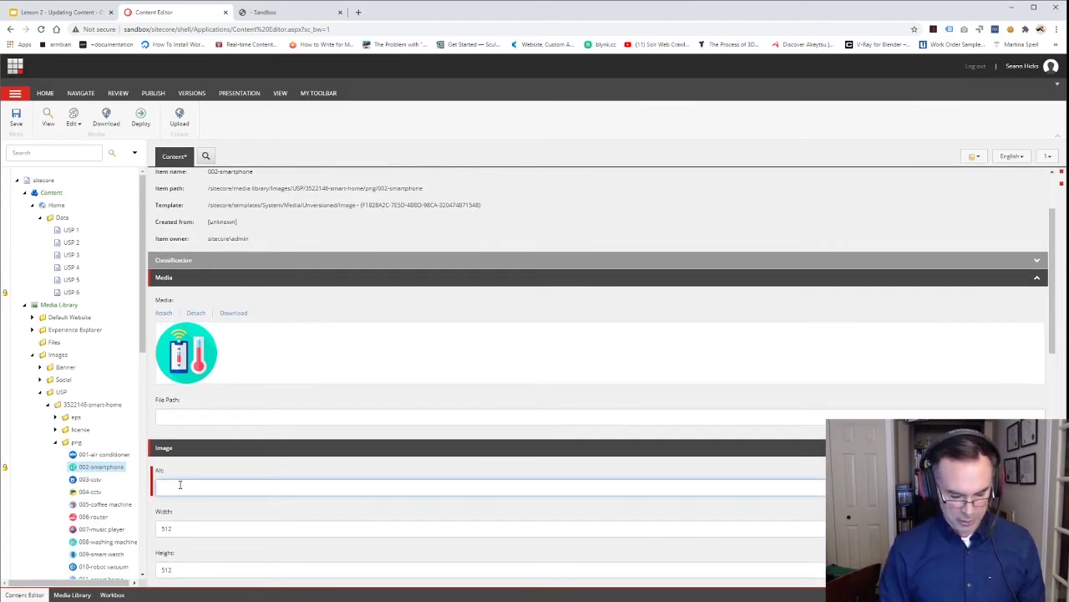
text(Smart Phone with Thermostat)
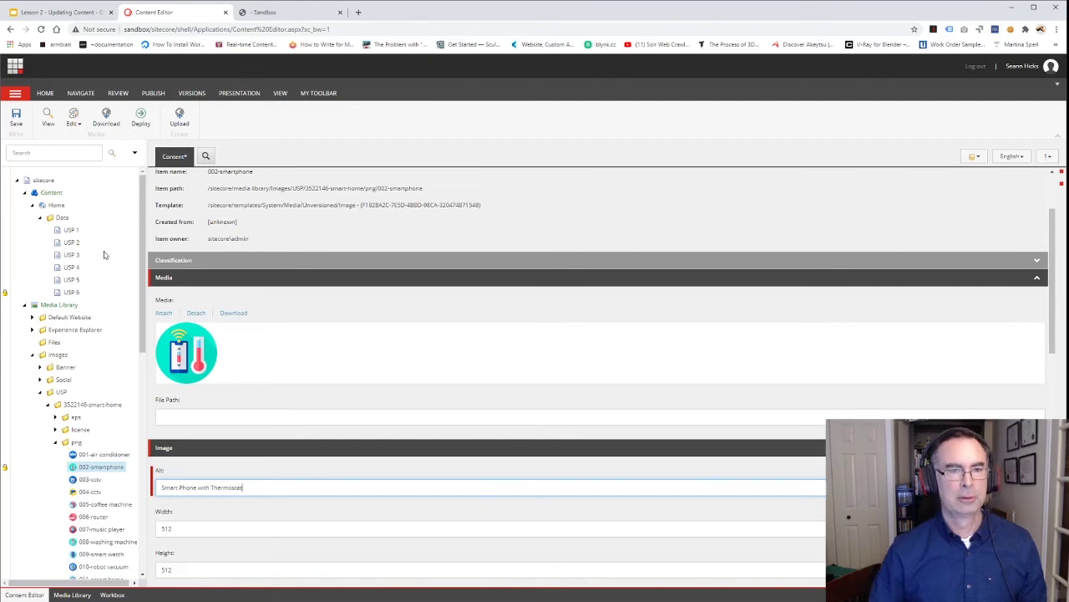
scroll(222, 316, up, 2)
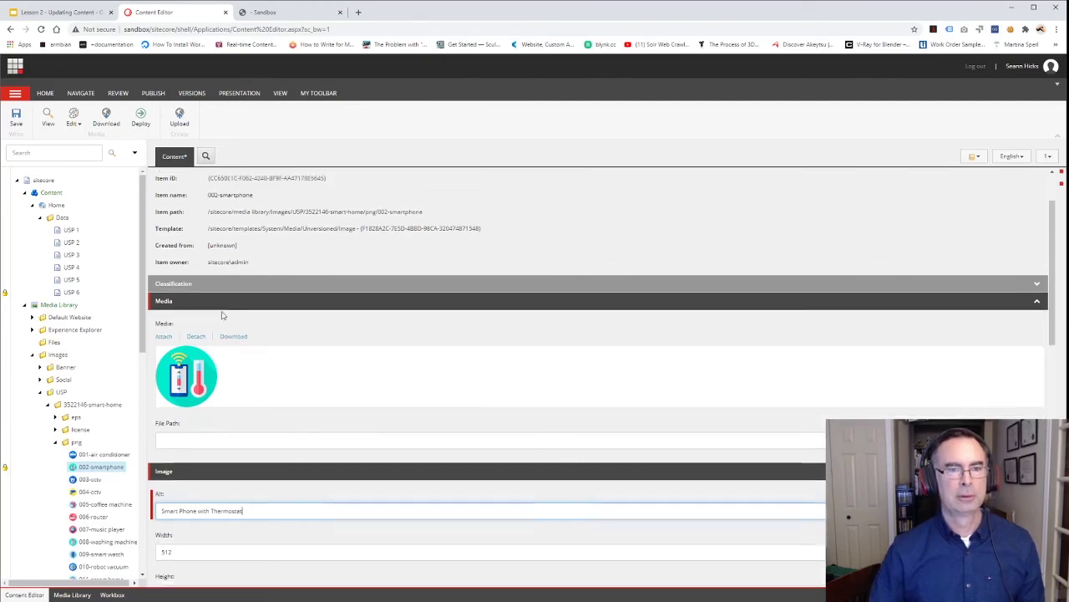
click(17, 116)
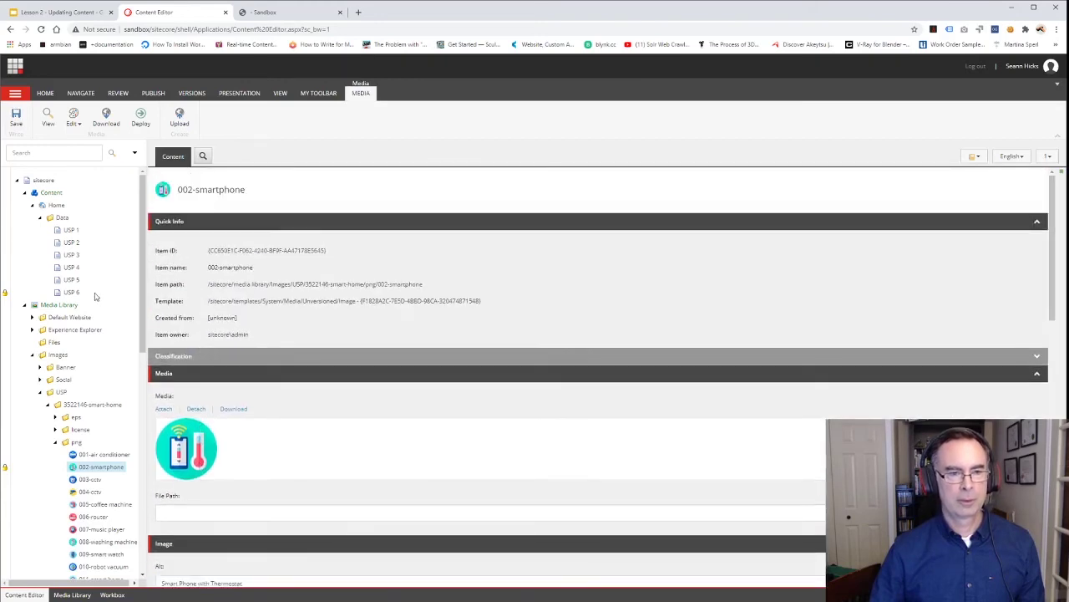
Give USP 6 the title "Smart Thermostat" and the text "Lorem Ipsum", and save the item
click(72, 293)
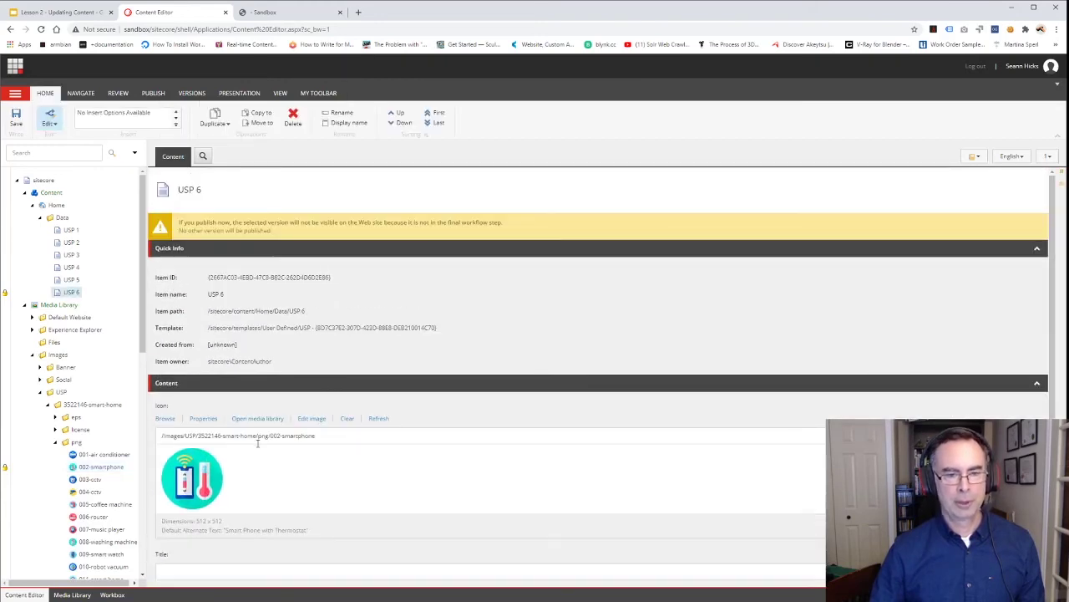
scroll(257, 443, down, 1)
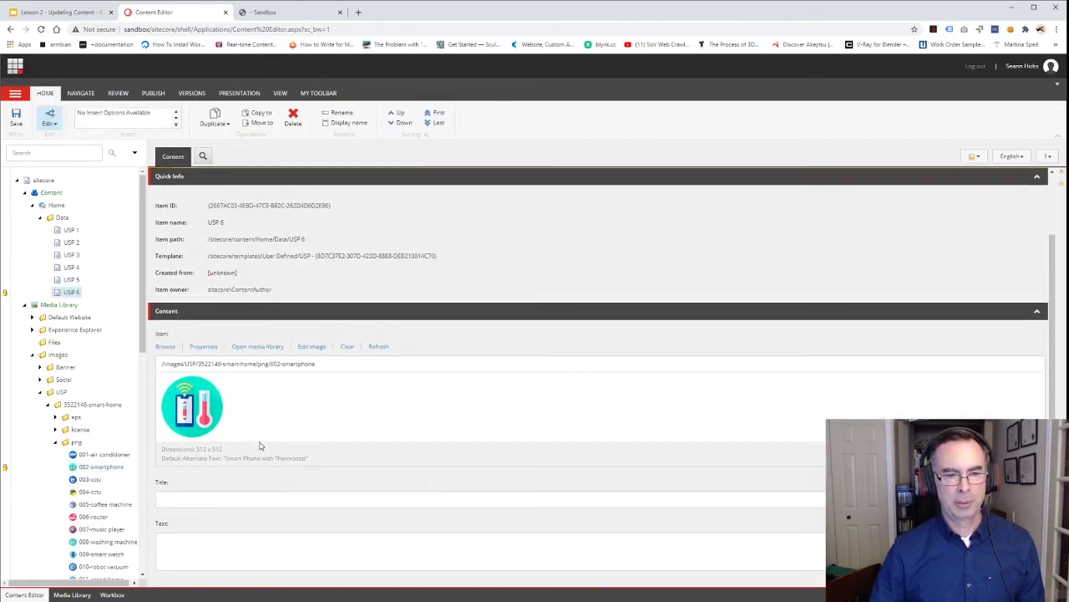
click(173, 496)
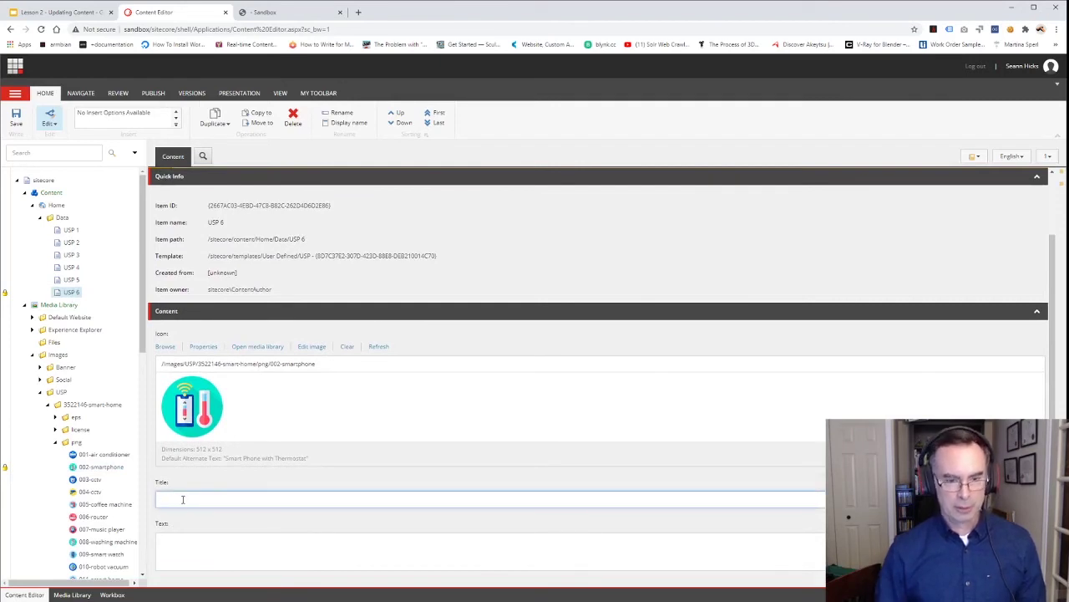
text(Smart Thermos)
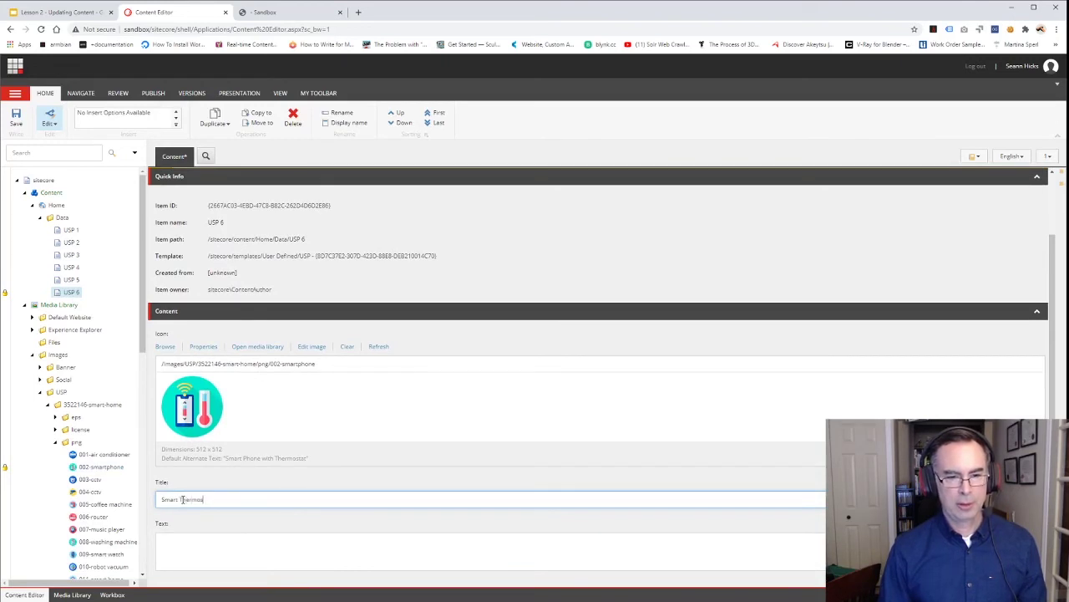
text(tat)
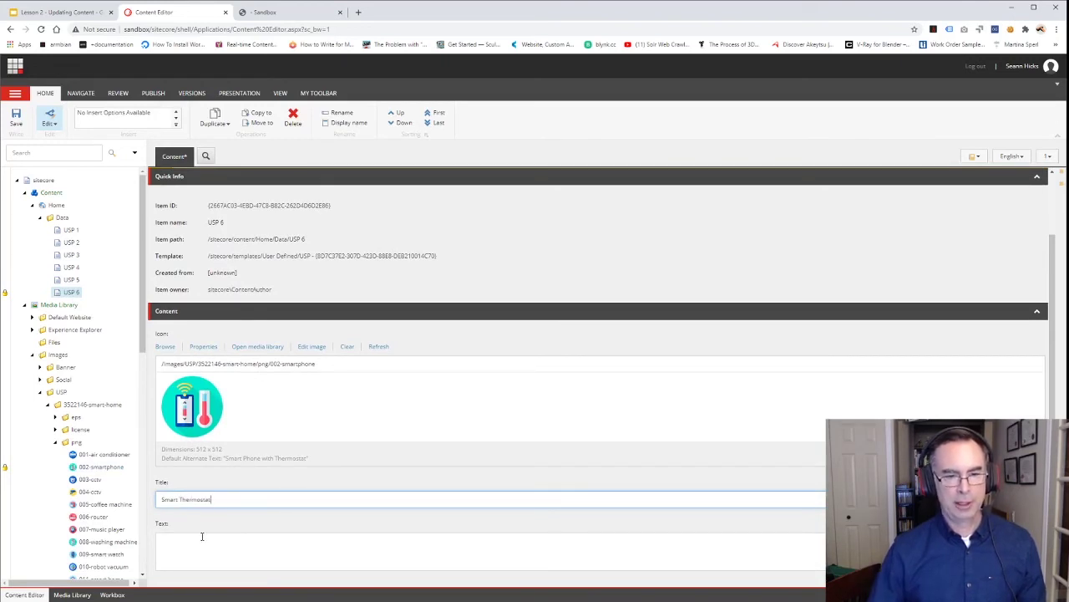
click(175, 547)
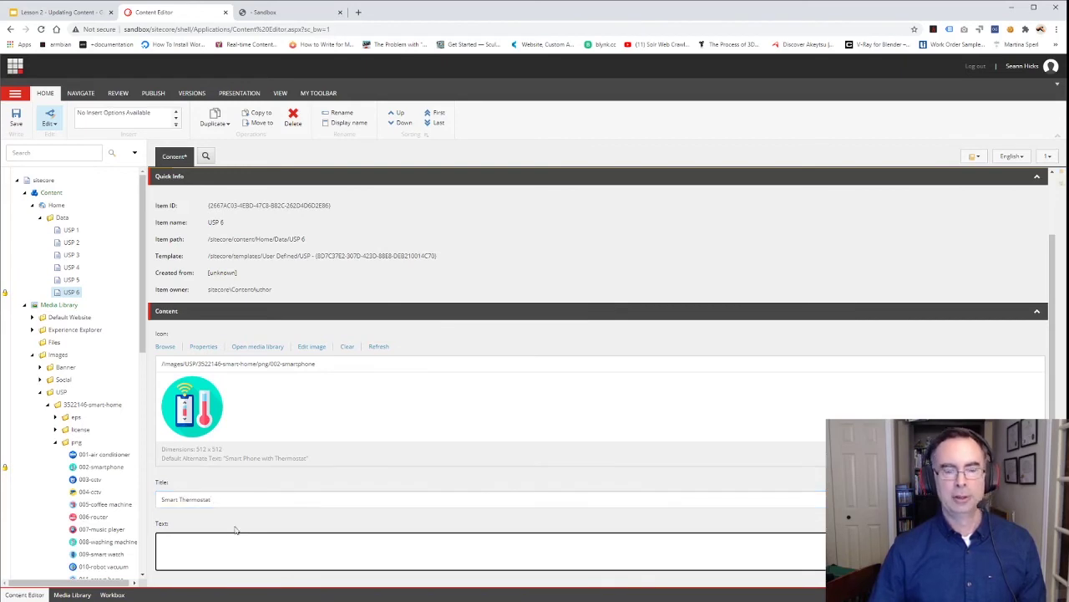
text(Lorem ipsum)
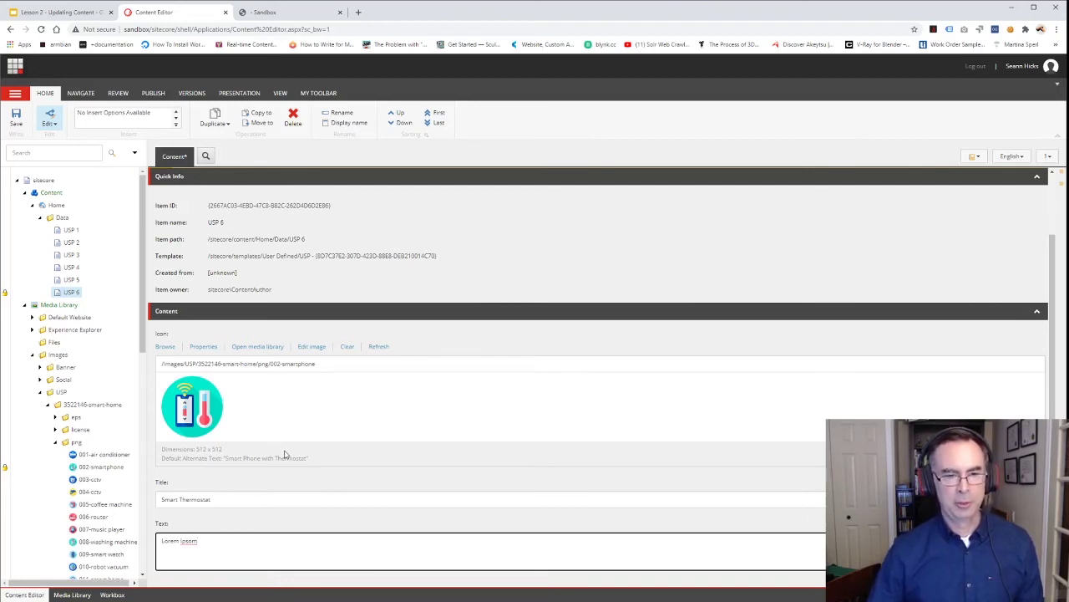
click(17, 117)
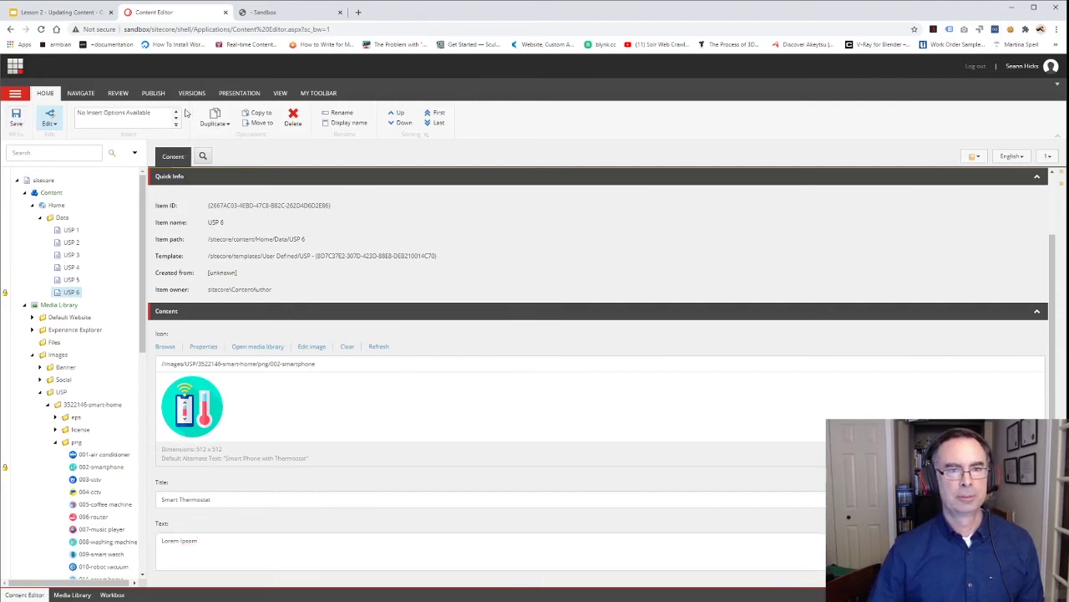
Submit USP 6 for workflow review with the comment "Added USP 6", and collapse the Media Library branch
click(117, 94)
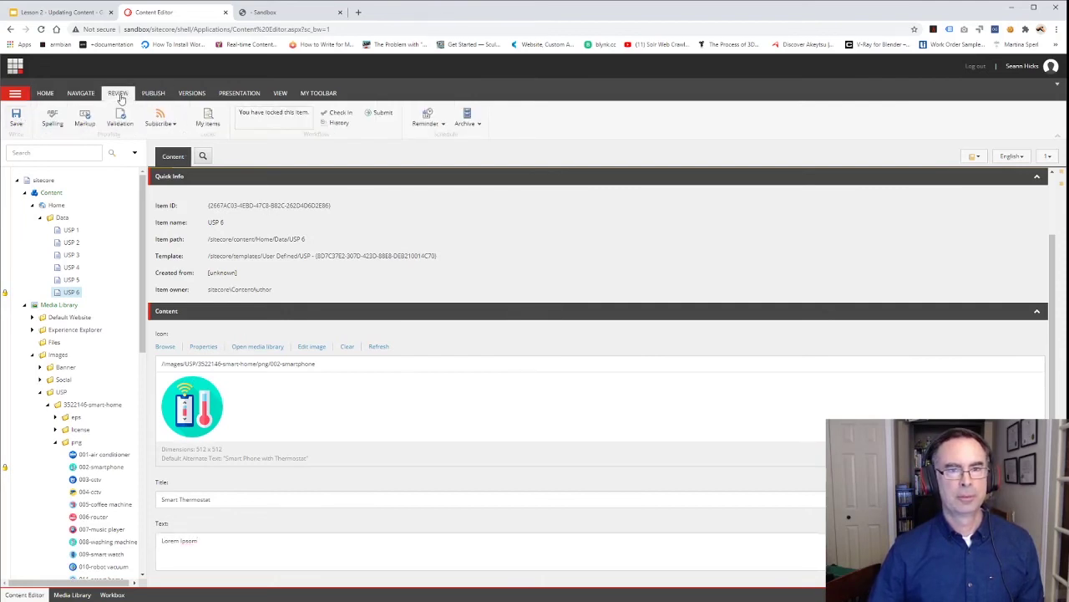
click(383, 114)
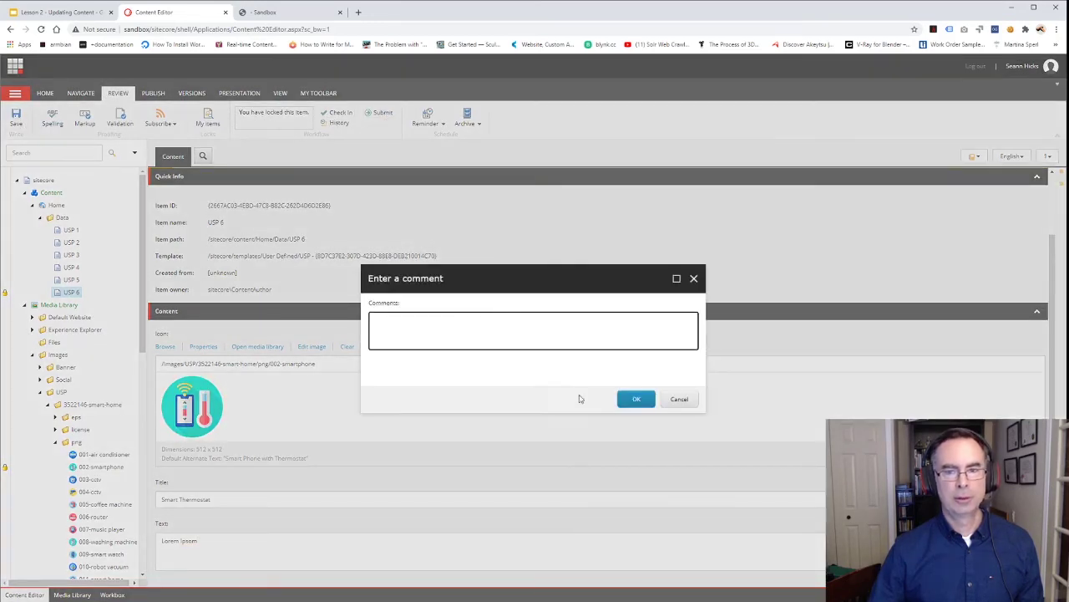
text(Add)
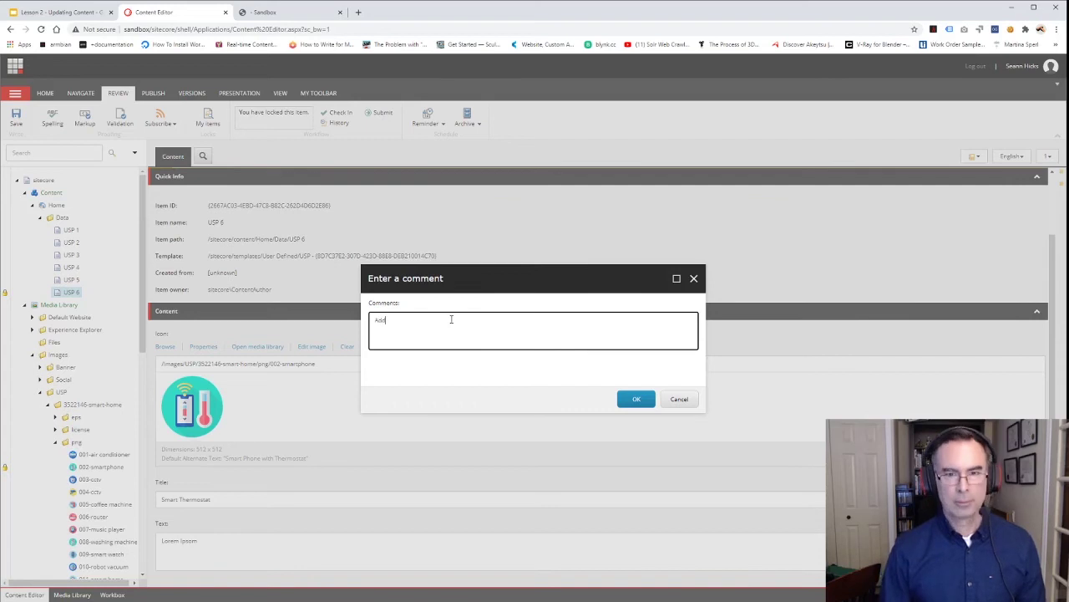
text(ed USP )
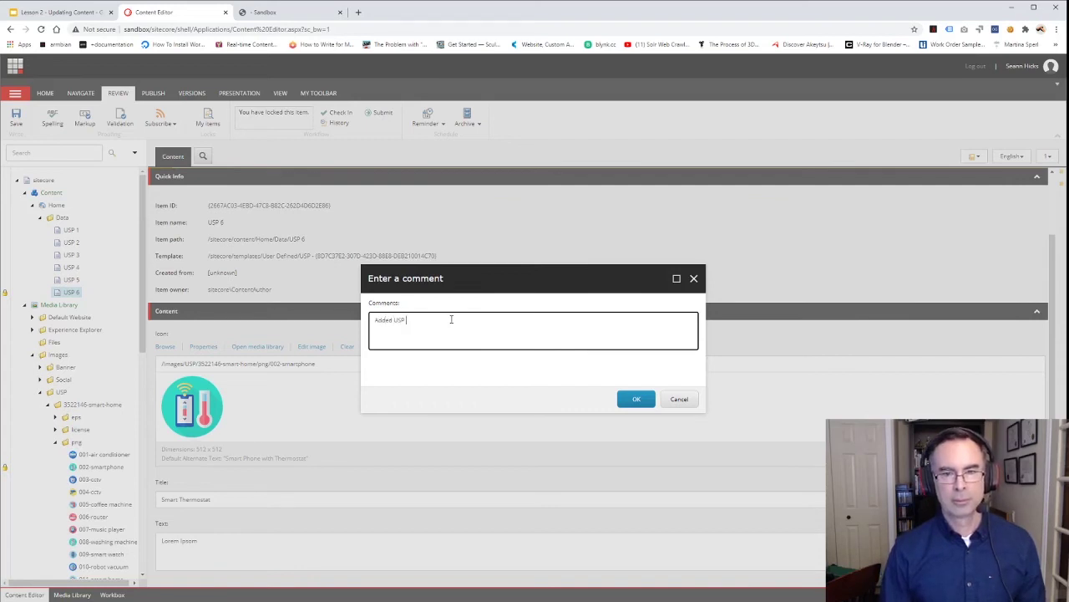
text(6)
click(638, 401)
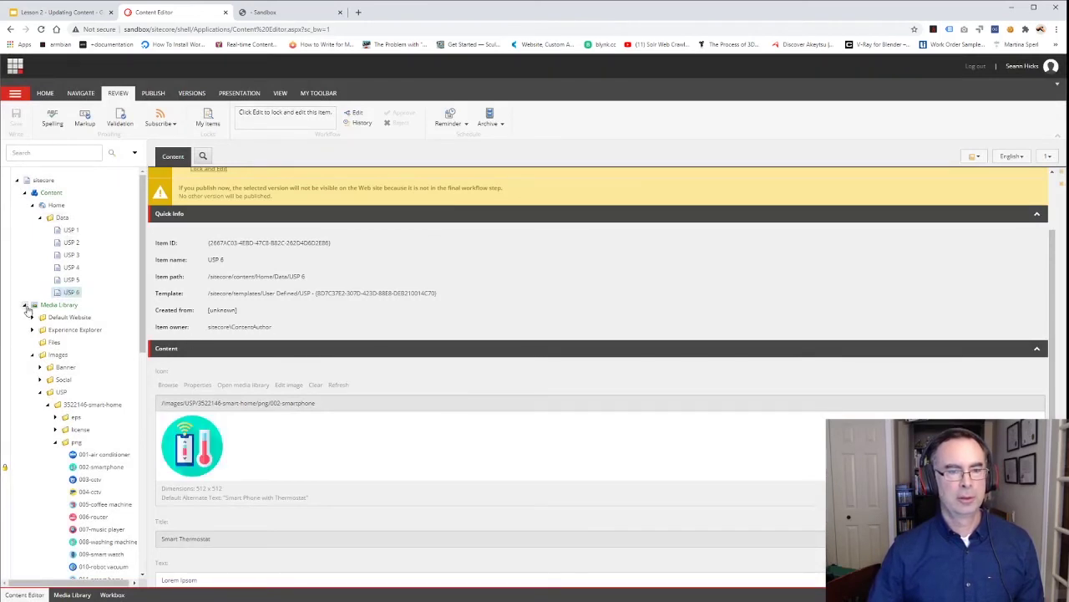
click(25, 304)
scroll(262, 301, up, 1)
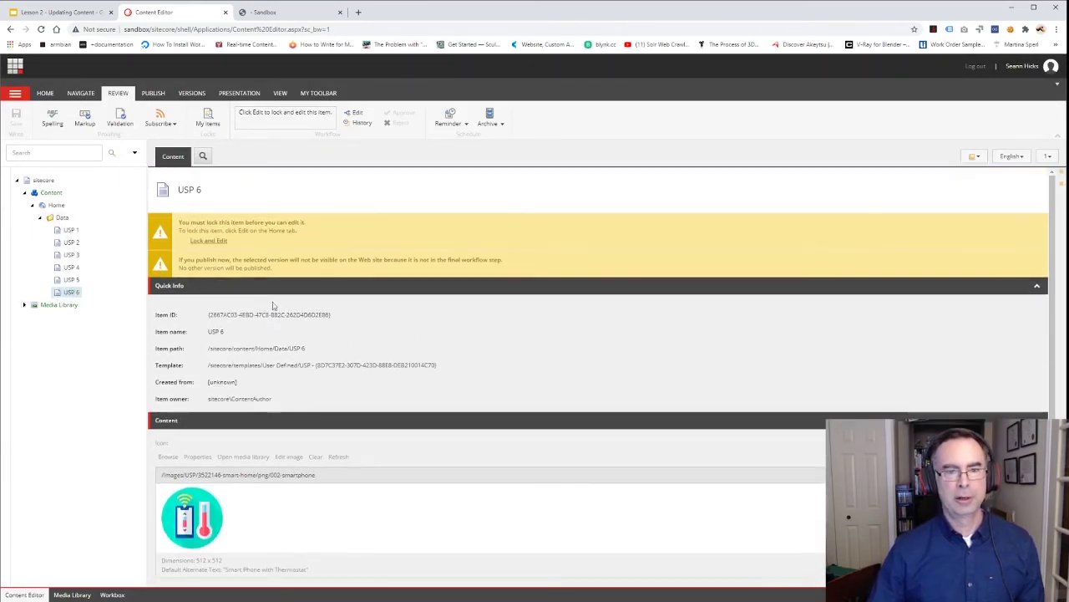
Review USP 6's version list, and reload the live Sandbox page to check its USP section
click(1049, 157)
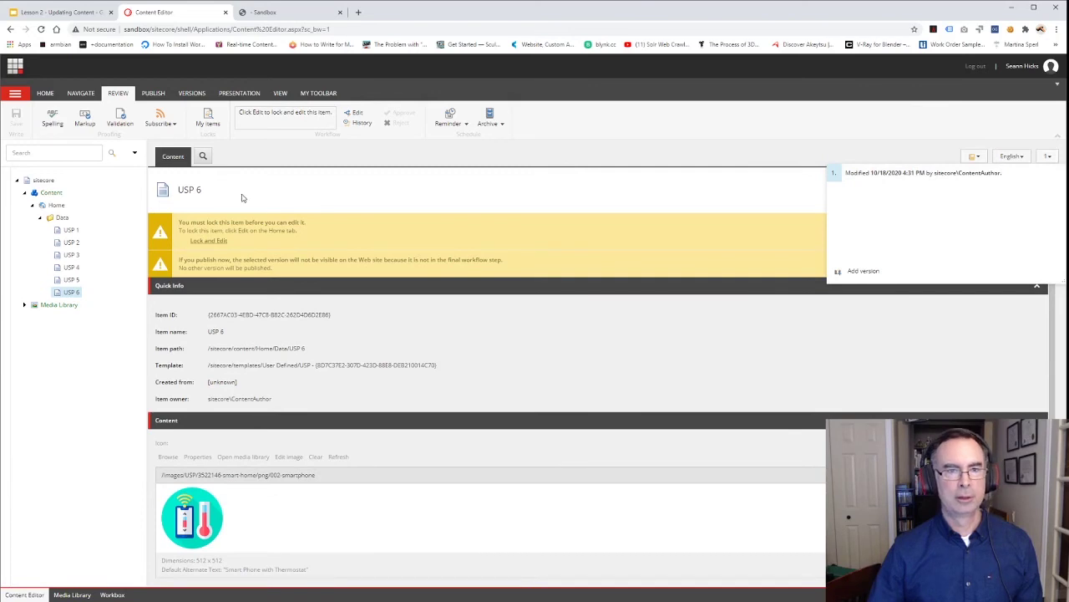
click(281, 14)
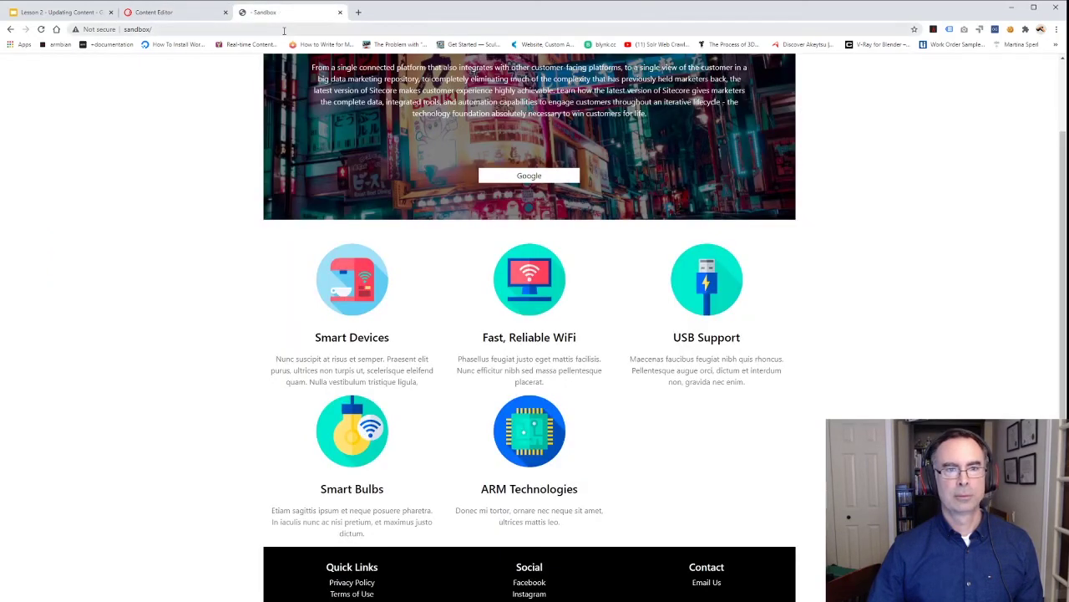
click(186, 15)
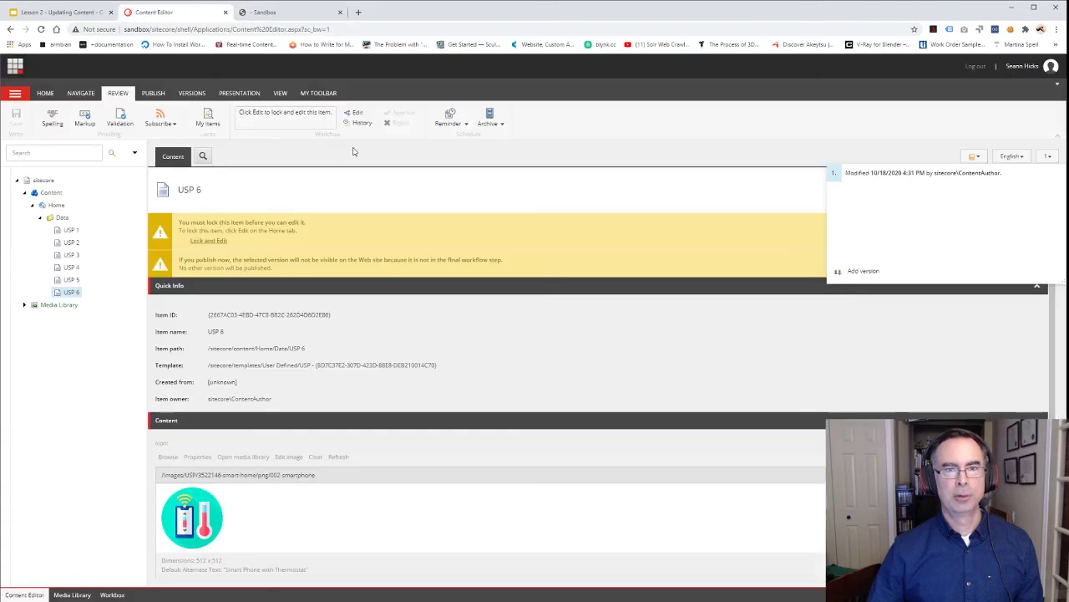
click(267, 14)
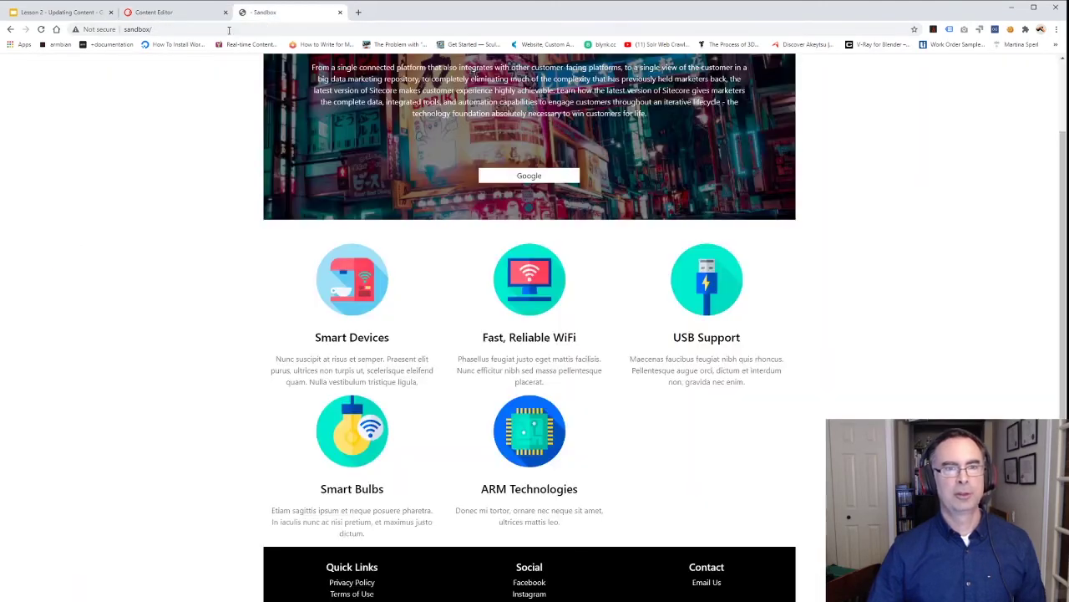
click(41, 29)
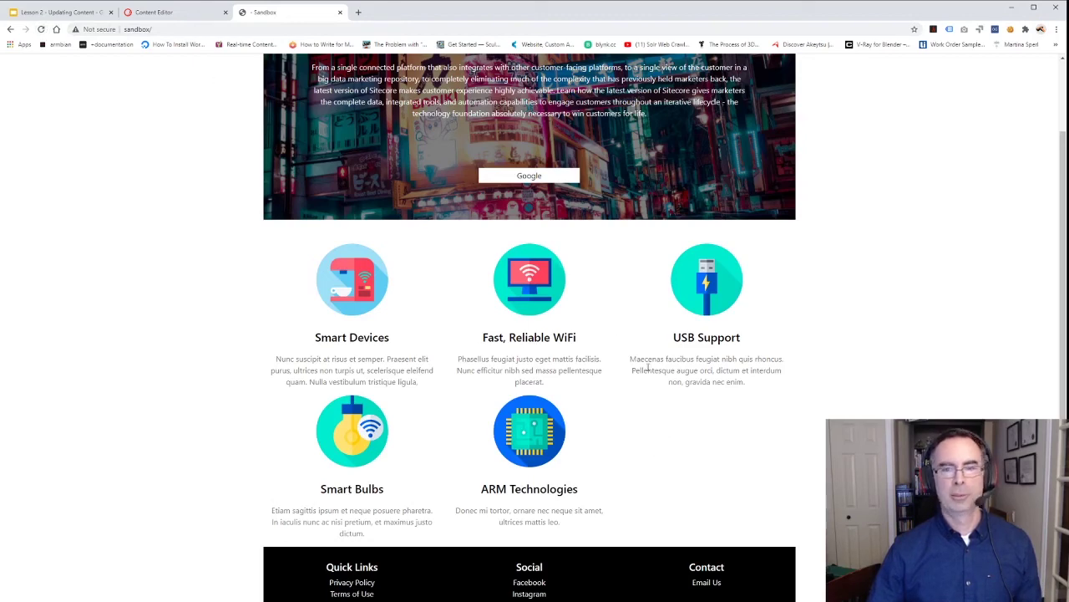
click(159, 13)
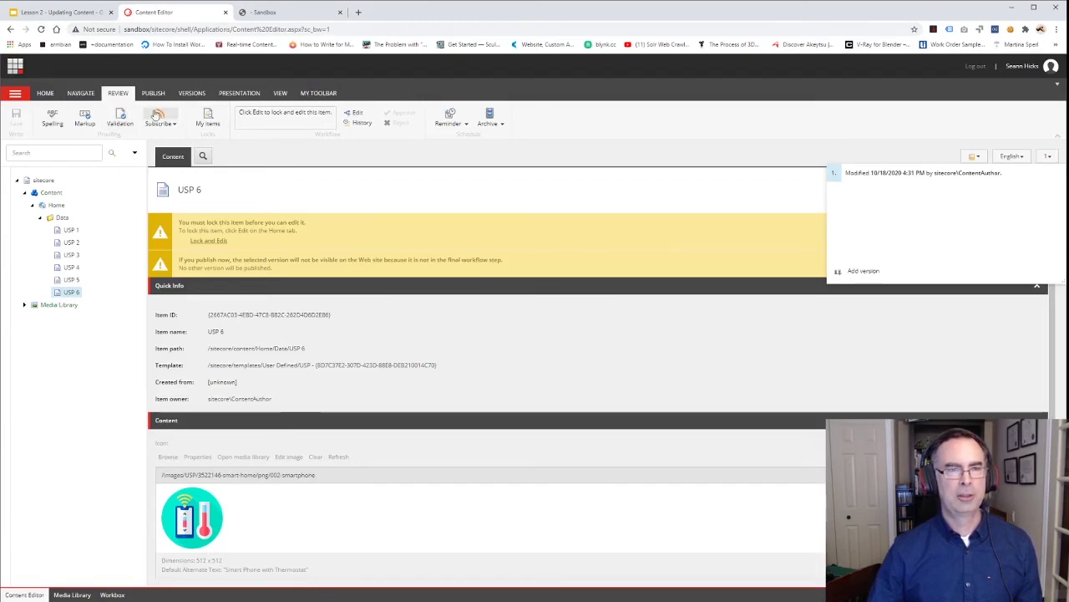
click(148, 94)
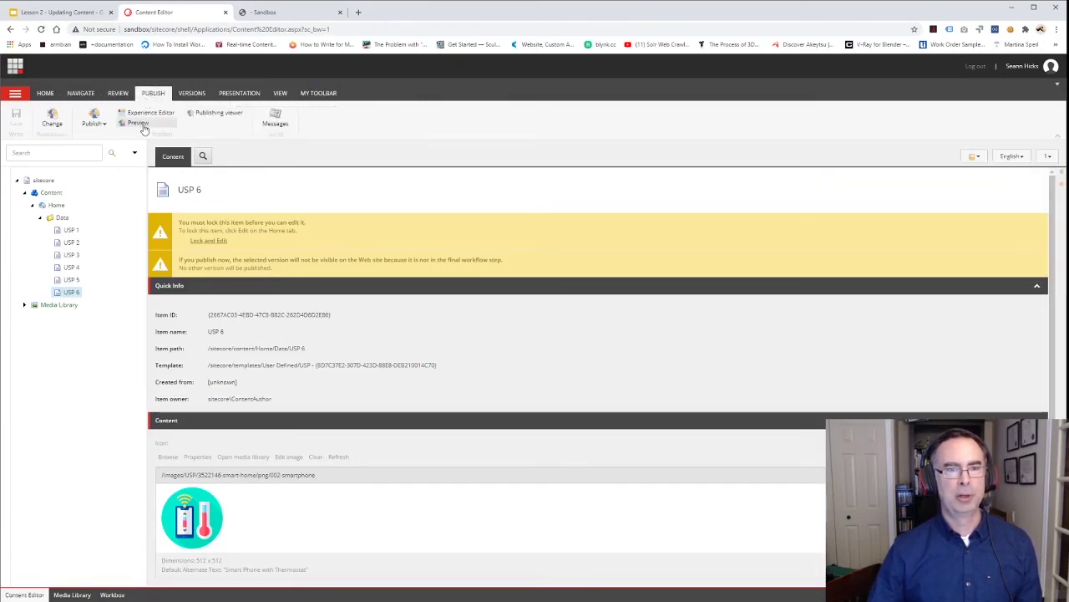
click(139, 123)
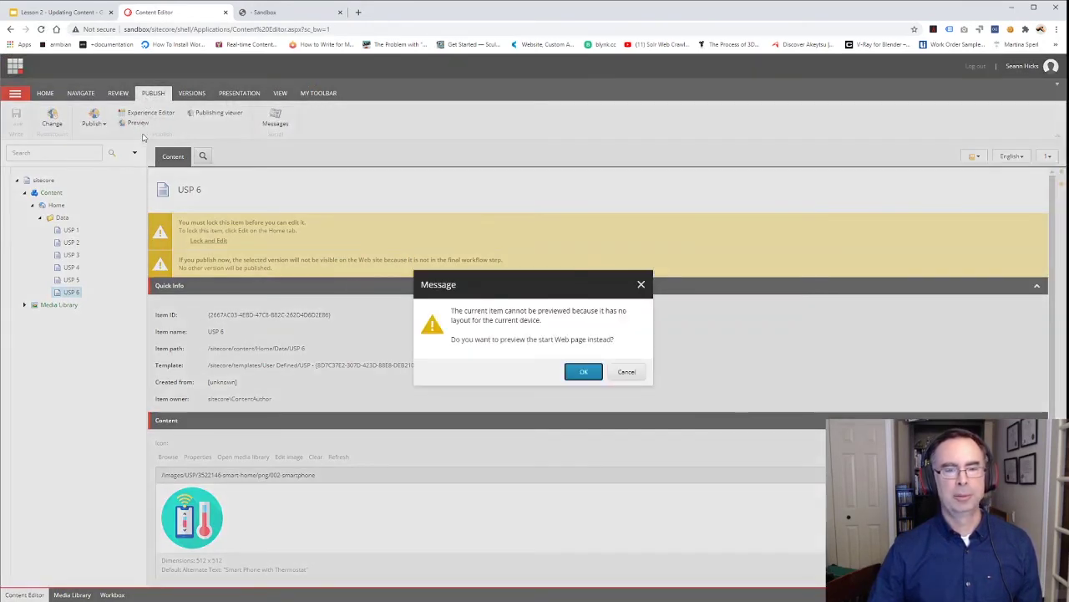
click(628, 375)
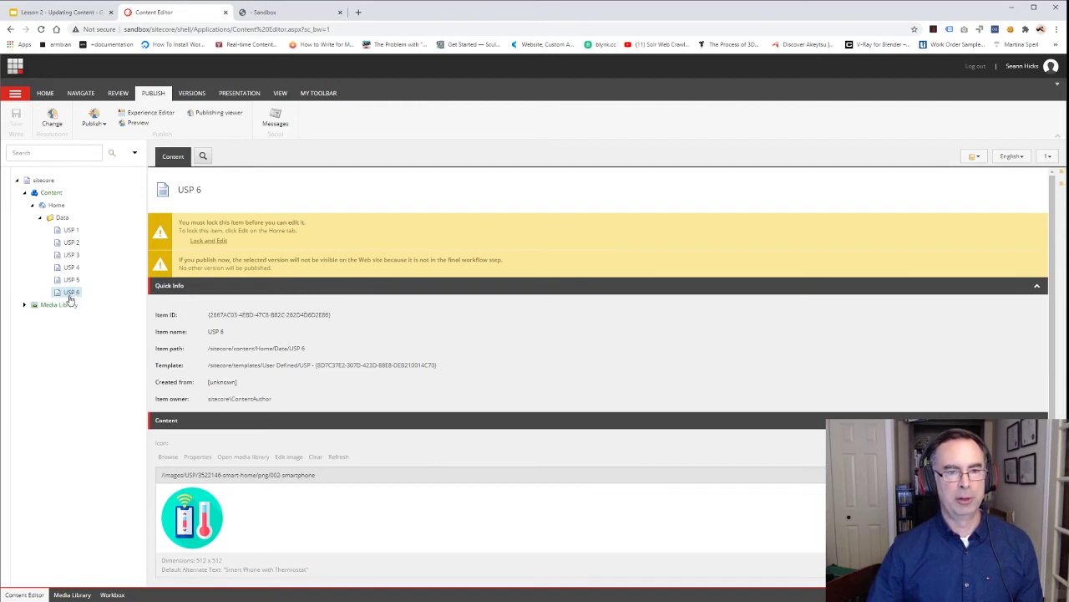
Preview the Home item, examine the USP section for the new Smart Thermostat entry, and close the preview
click(56, 205)
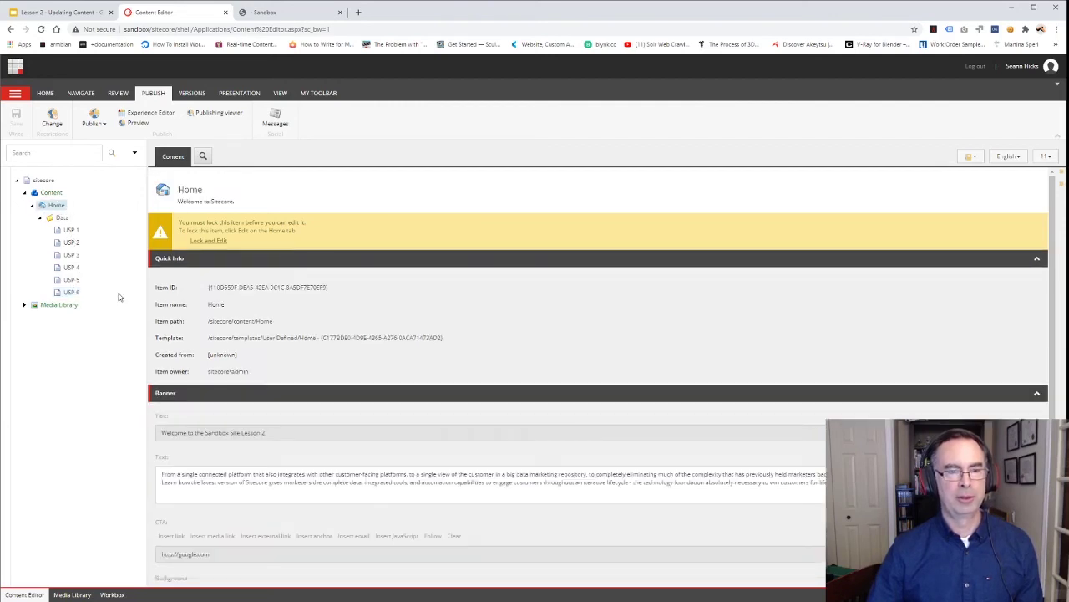
click(132, 127)
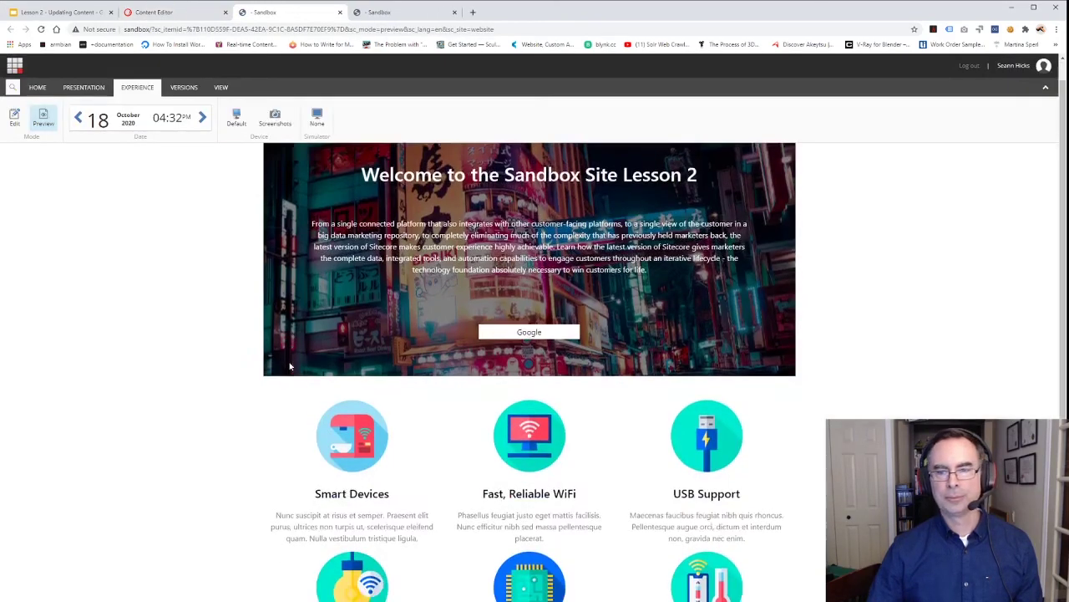
scroll(290, 366, down, 3)
scroll(677, 485, down, 3)
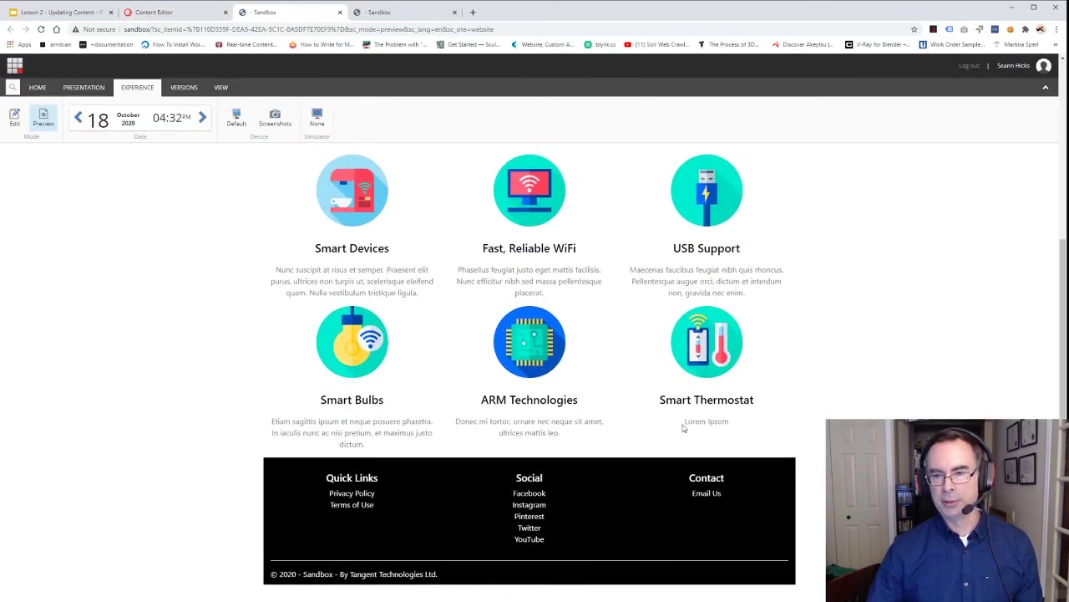
scroll(475, 355, up, 6)
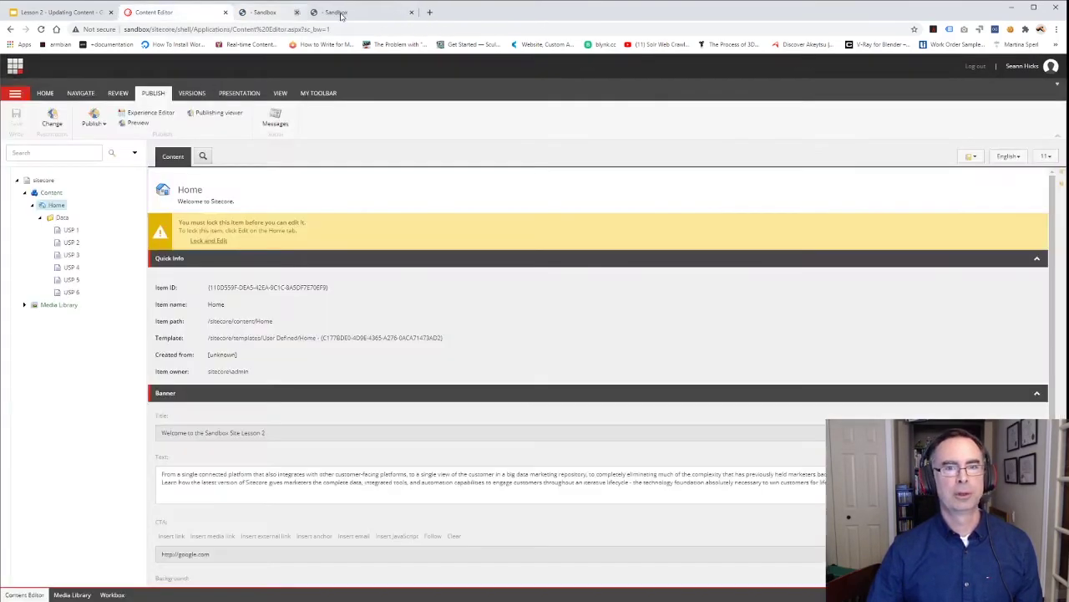
click(339, 12)
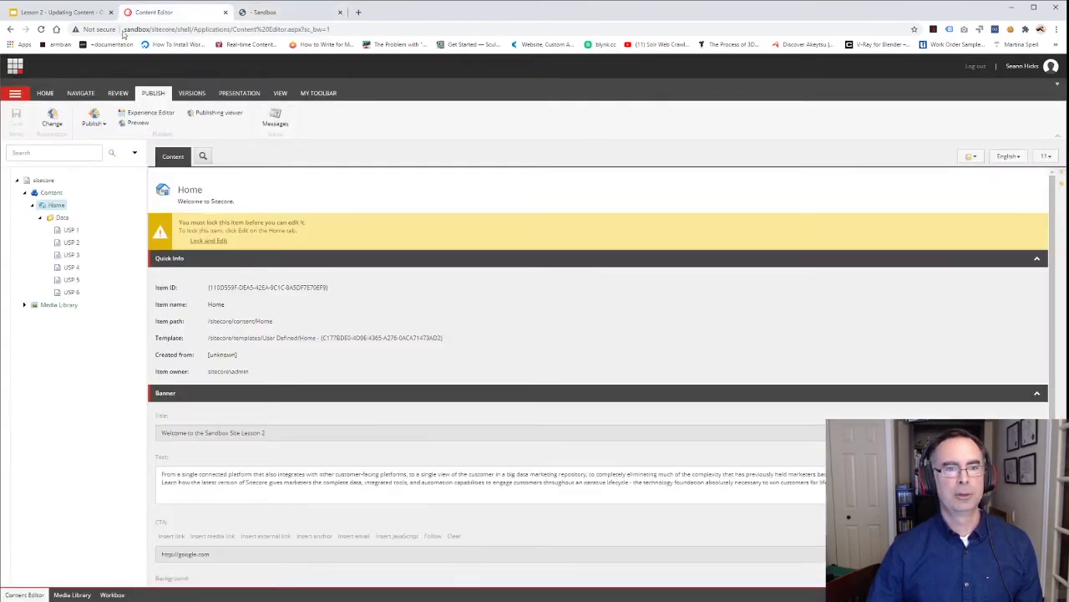
Lock USP 6 for editing and approve it in the workflow
click(71, 291)
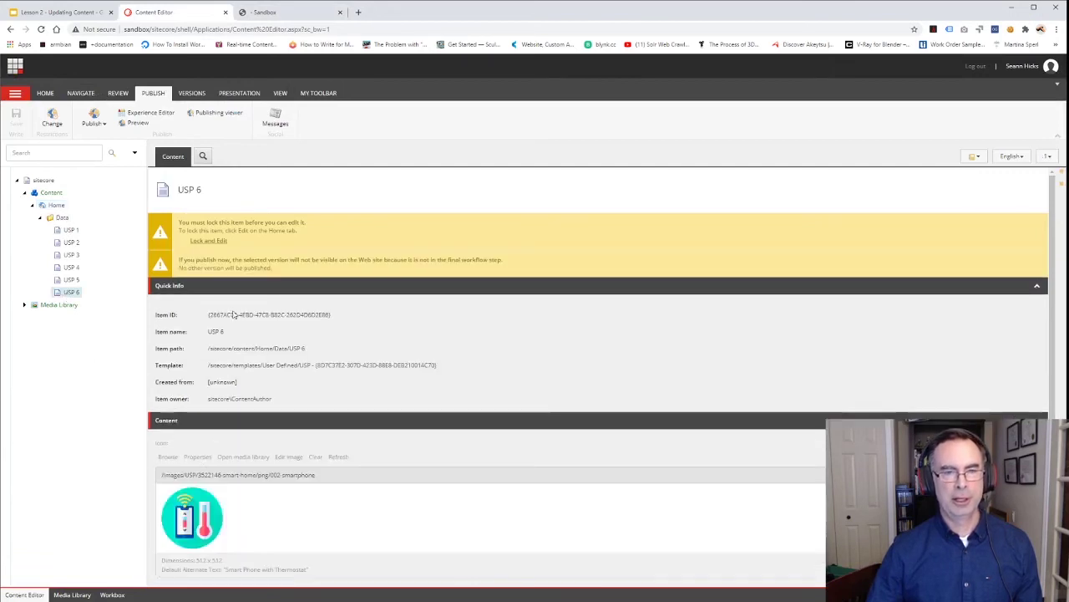
click(119, 94)
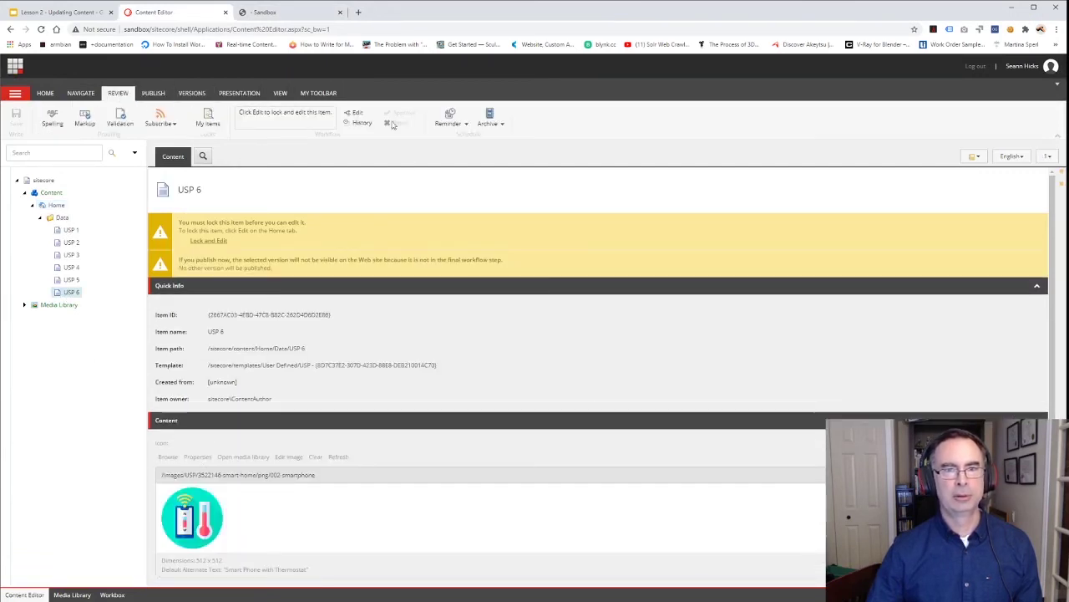
click(355, 113)
click(380, 114)
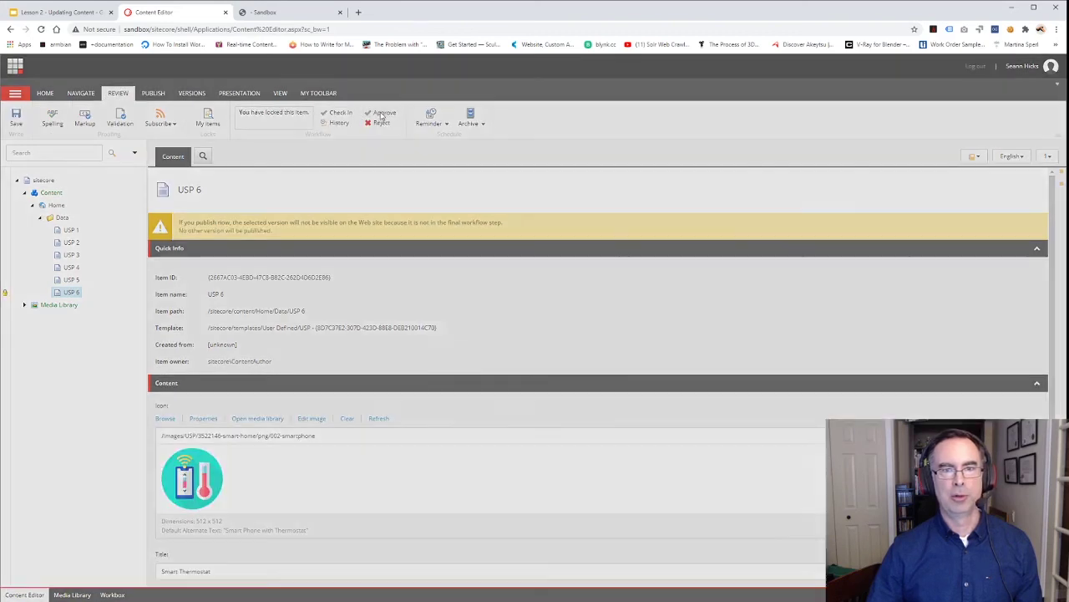
click(639, 399)
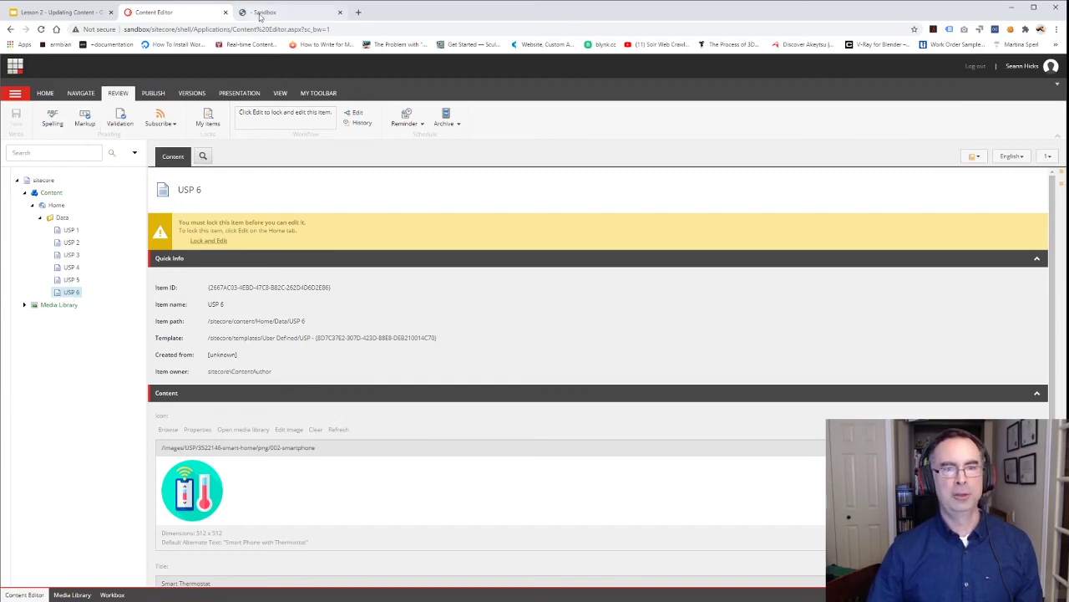
Reload the Sandbox site and exit preview mode to check the published USP section
click(261, 13)
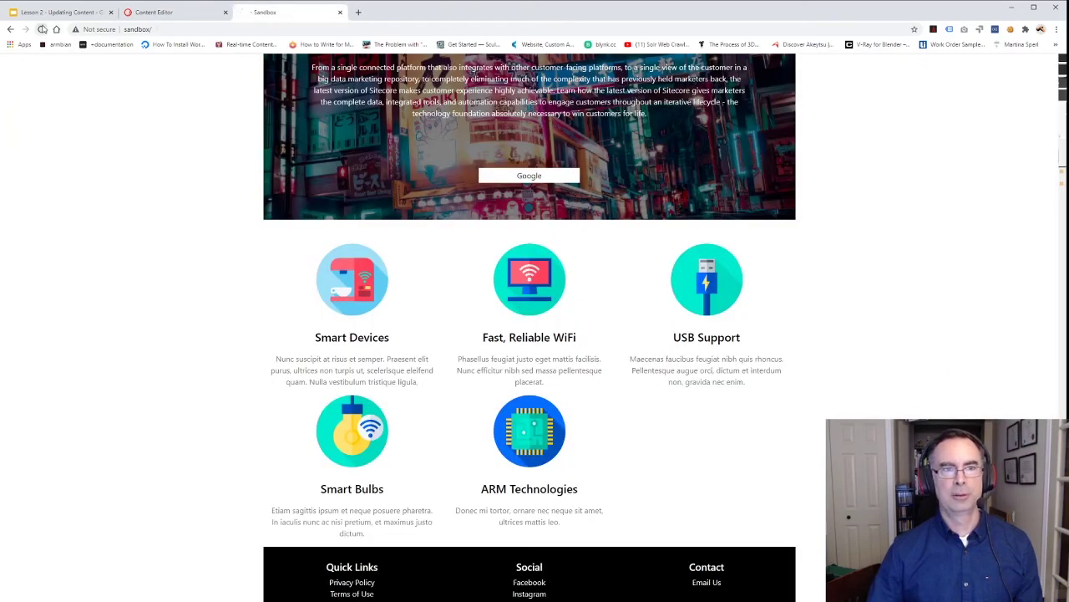
click(41, 29)
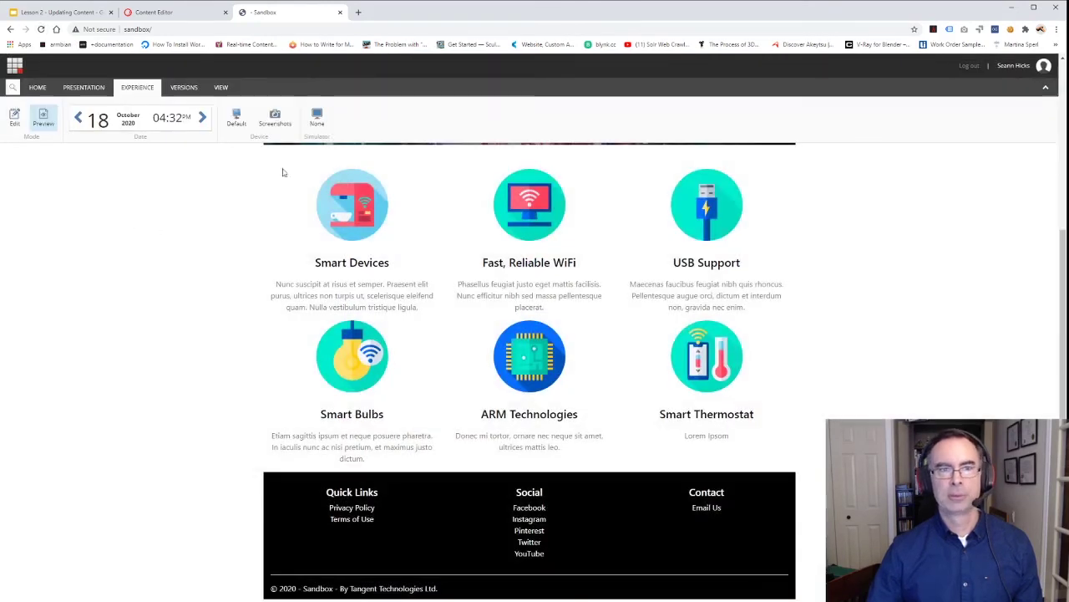
click(1045, 87)
click(37, 87)
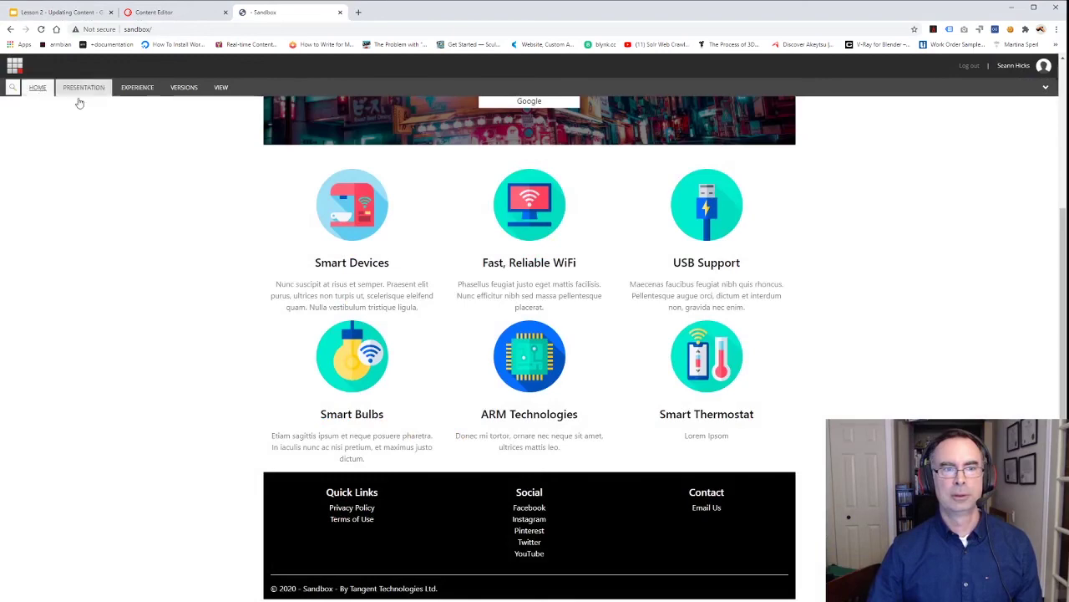
click(1045, 88)
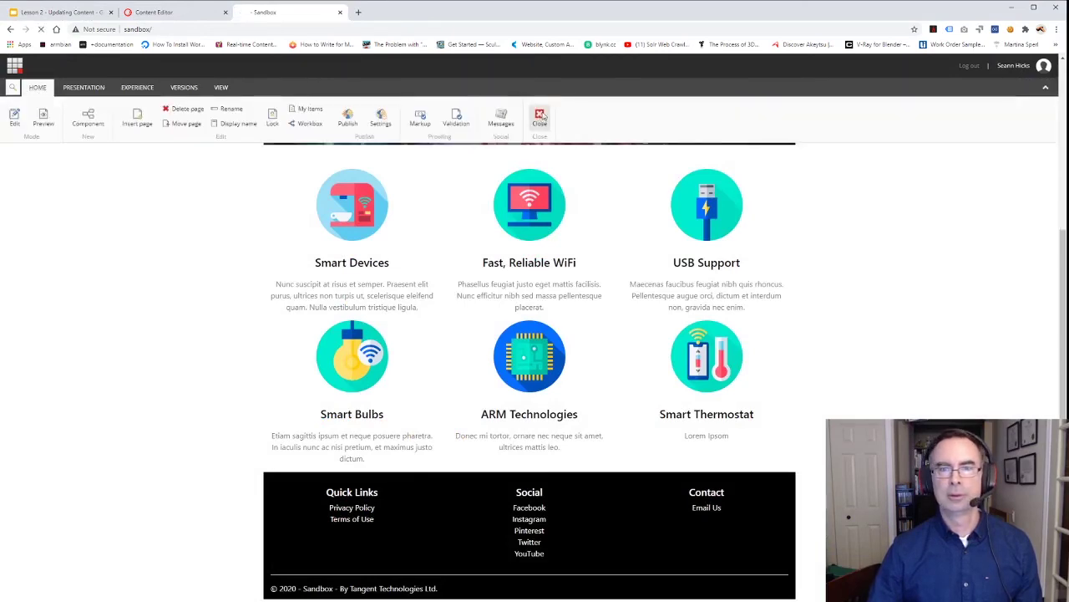
click(539, 117)
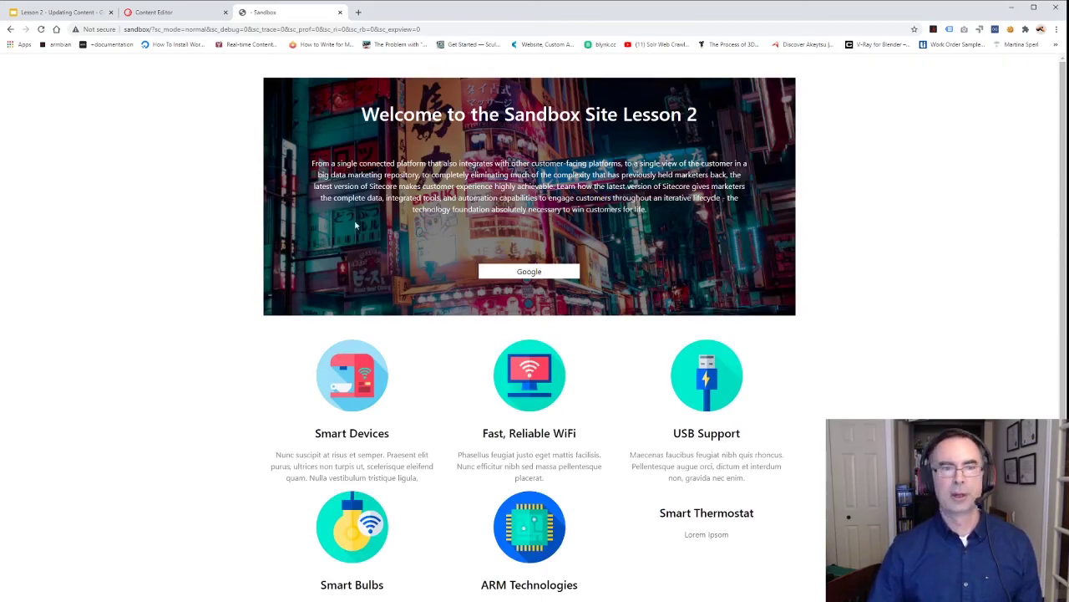
Open the media library folder Images/USP/3522146-smart-home/png in the Content Editor
click(163, 13)
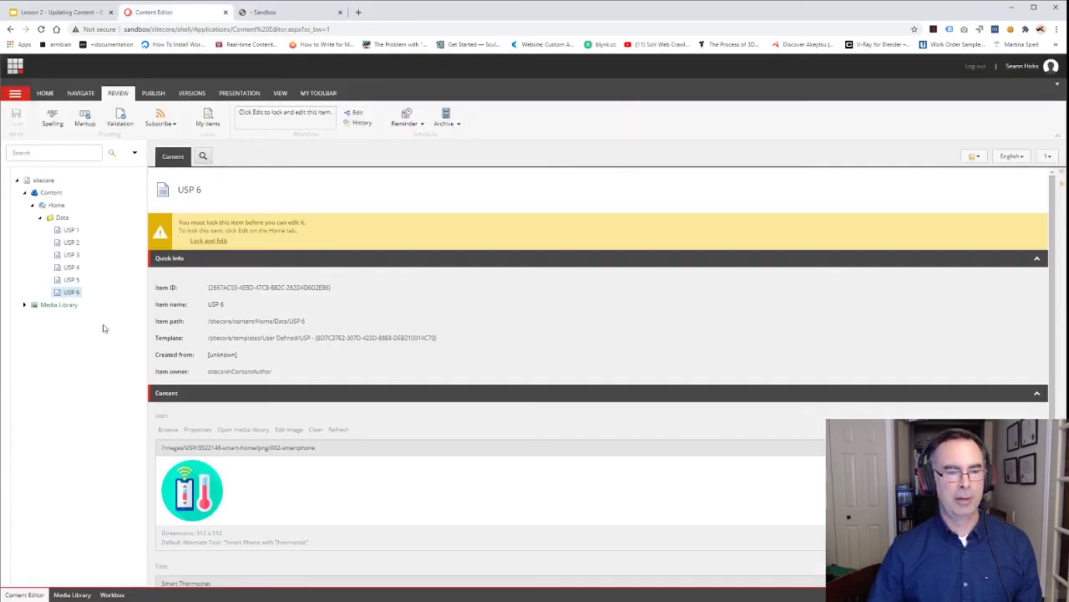
click(25, 304)
click(34, 355)
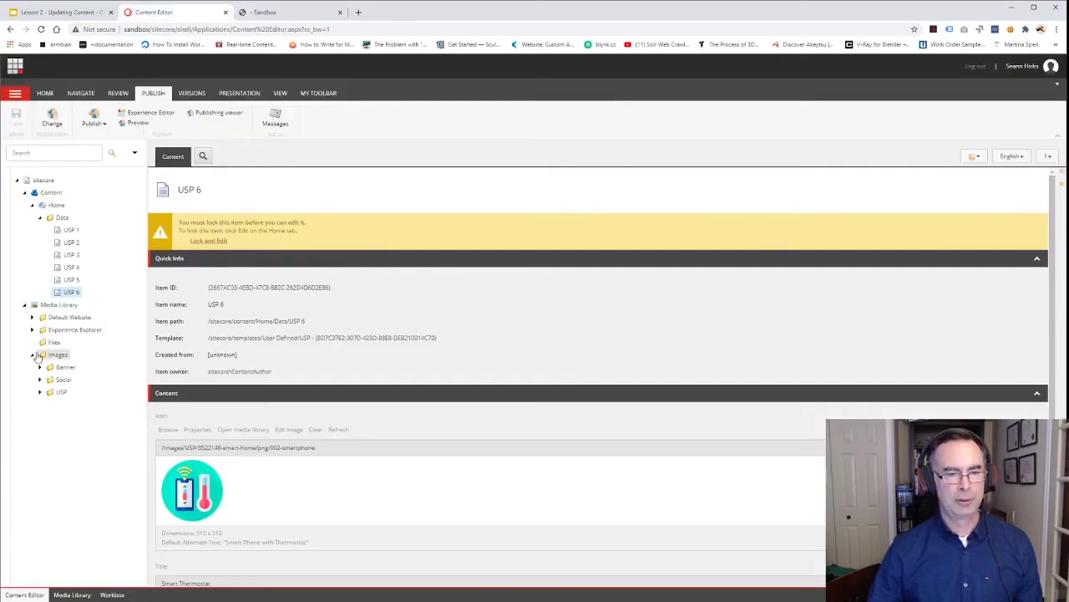
click(39, 392)
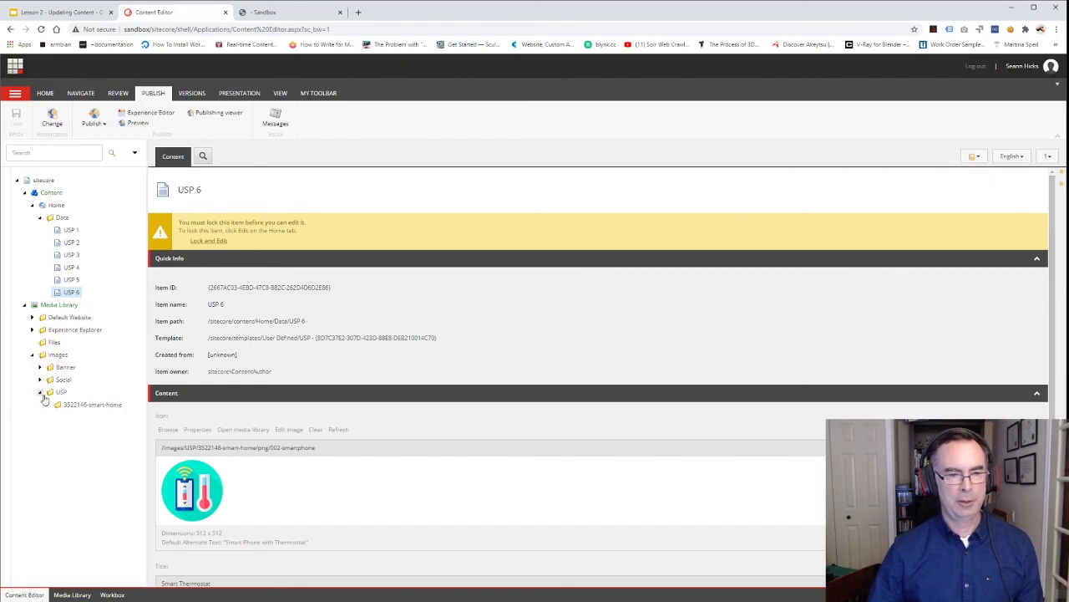
click(47, 405)
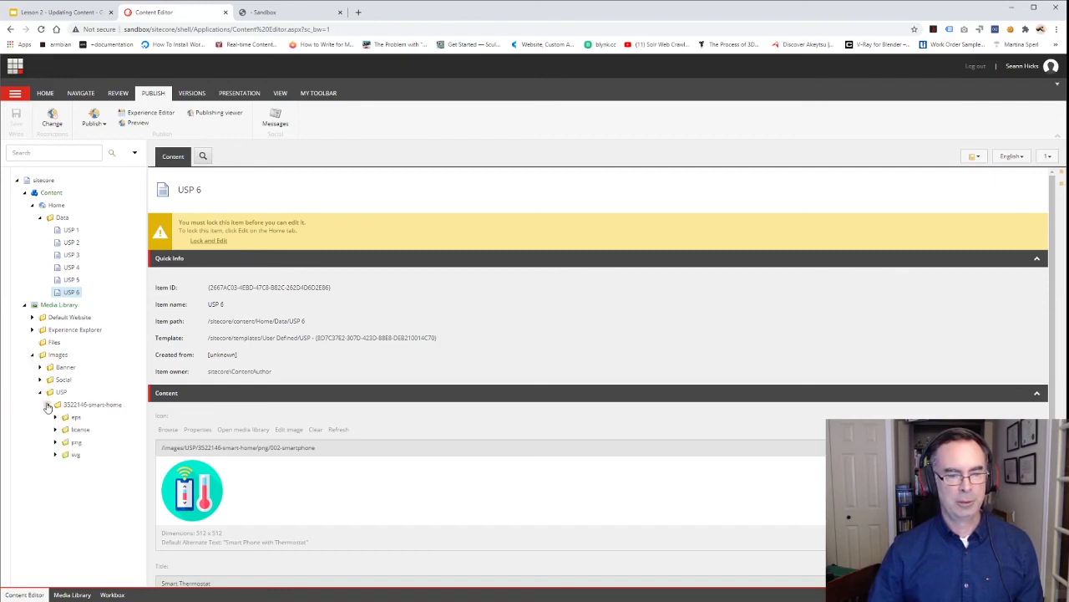
click(55, 441)
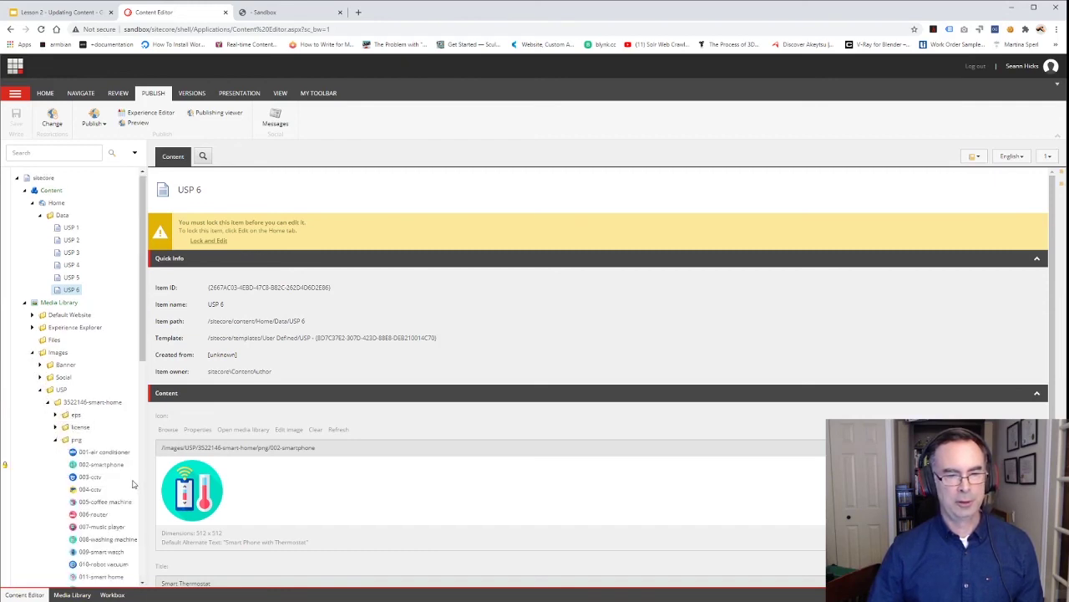
scroll(132, 483, down, 3)
click(76, 298)
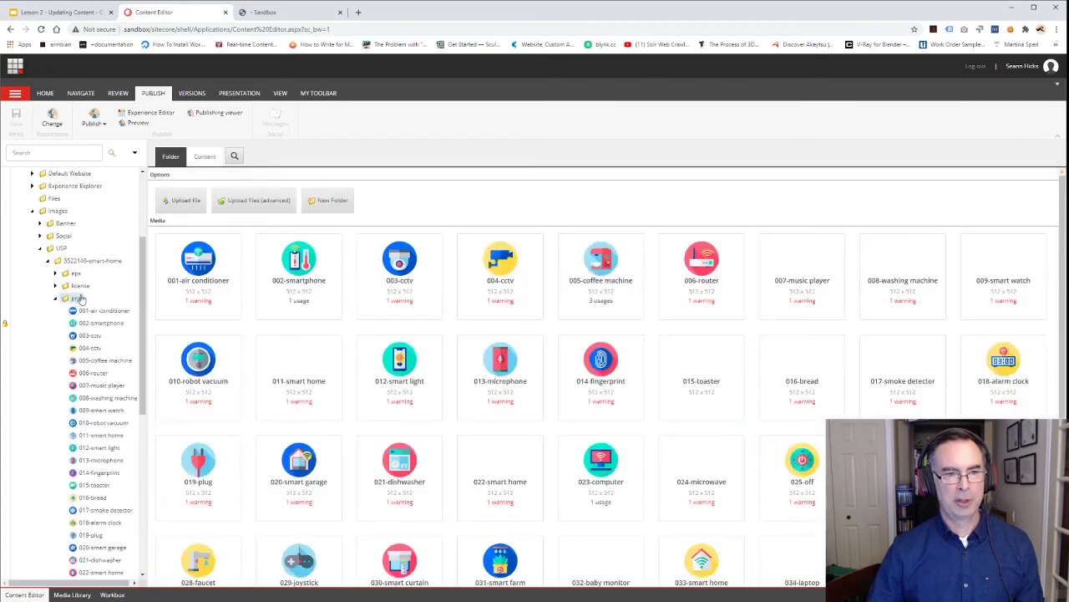
Publish the png icon folder with Smart publish, including its subitems and related items, to the Internet (web) target in English
click(93, 123)
click(109, 149)
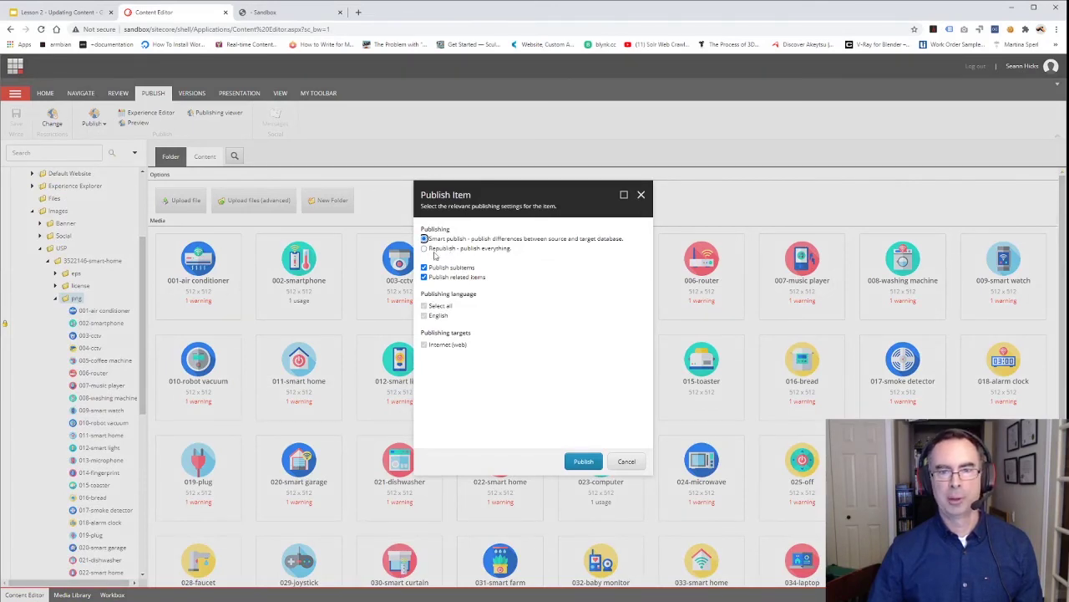
click(584, 462)
click(575, 369)
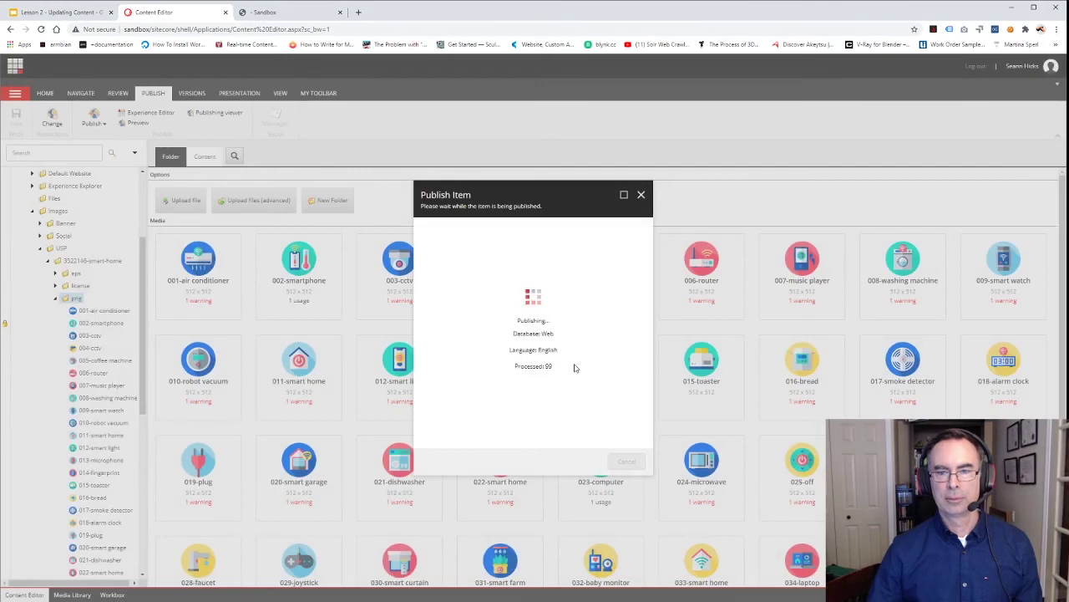
click(627, 462)
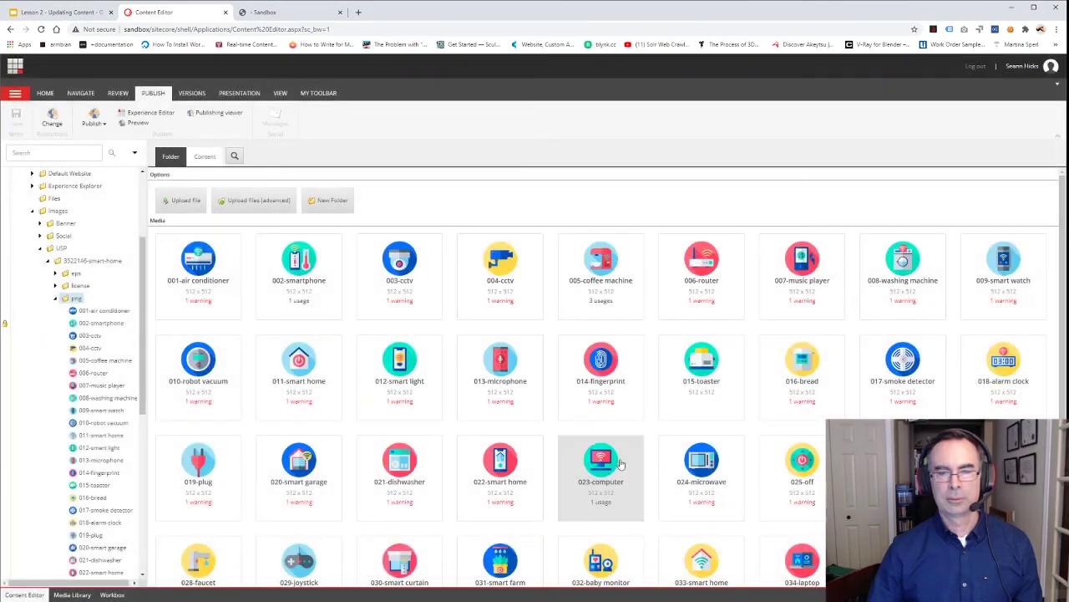
Collapse the png folder, open USP 6, and examine the Smart Thermostat entry on the published Sandbox page
click(57, 299)
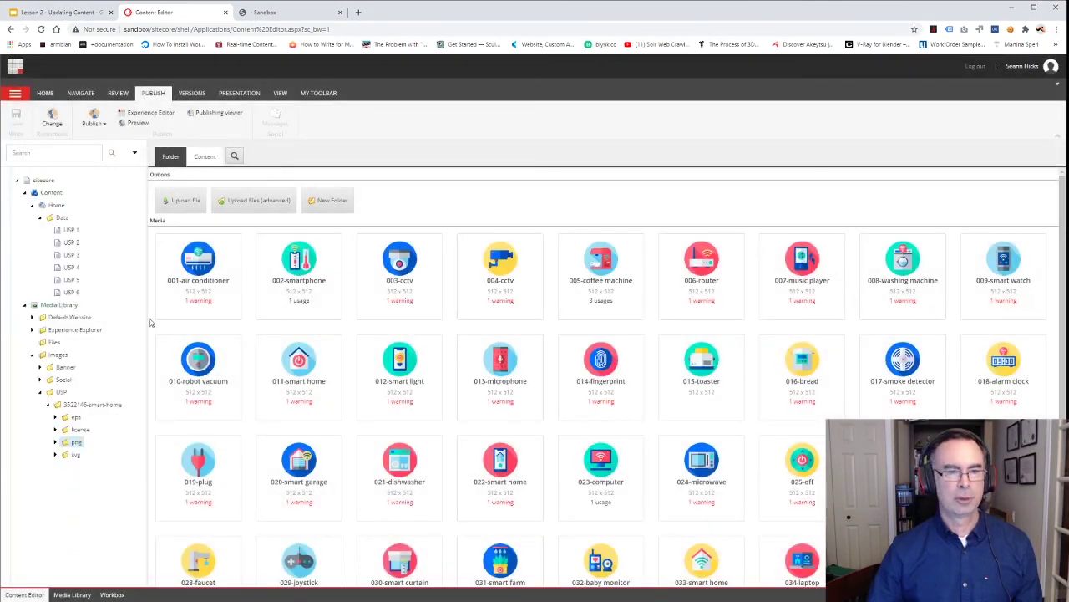
click(69, 293)
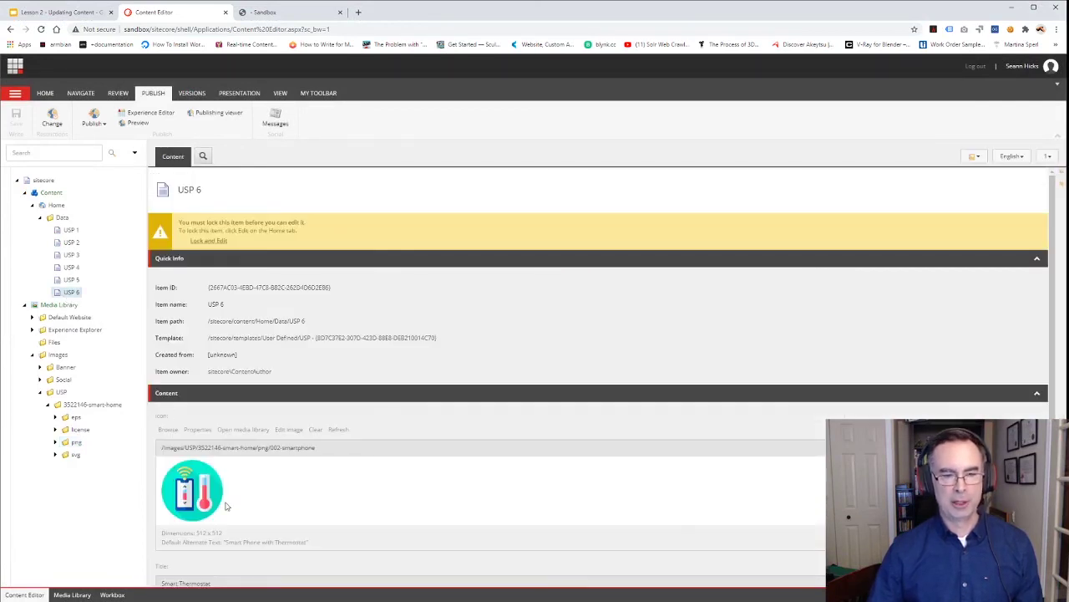
click(284, 13)
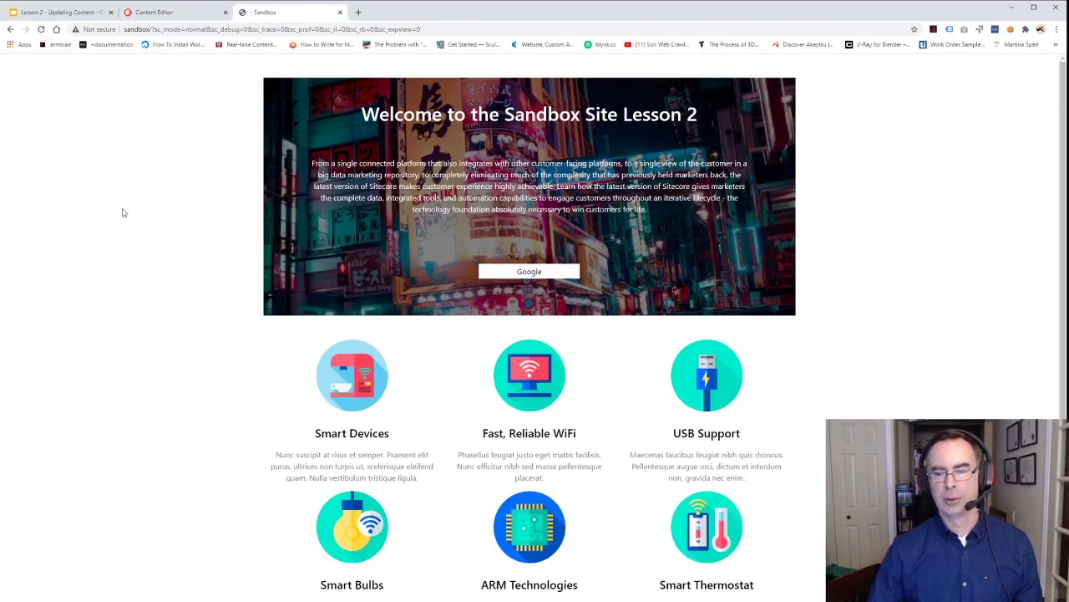
scroll(227, 370, down, 3)
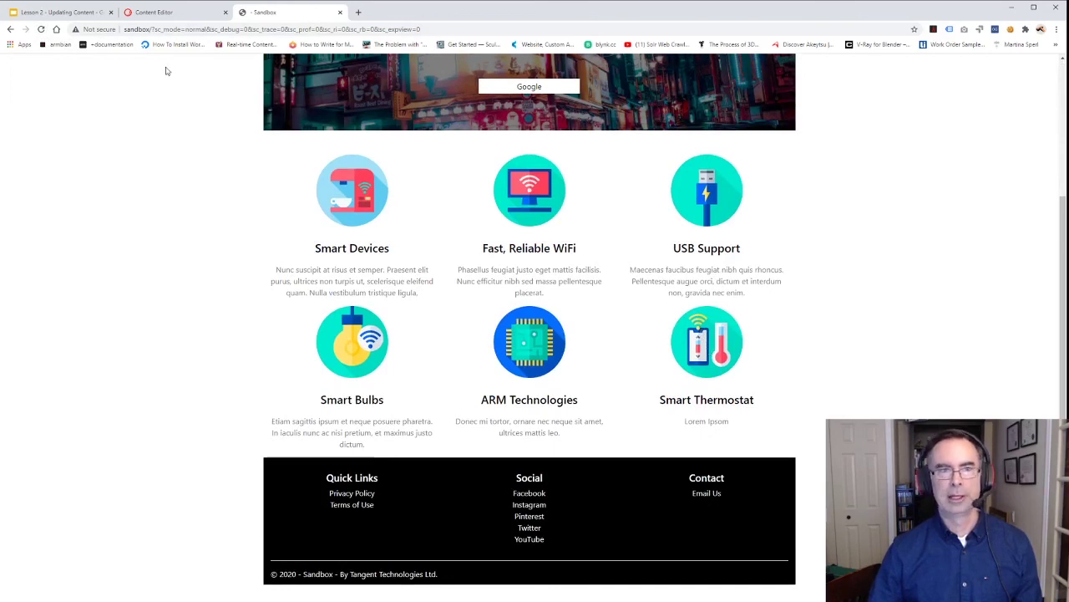
Return to the Home item in the Content Editor and switch to the Lesson 2 presentation in Google Slides
click(163, 14)
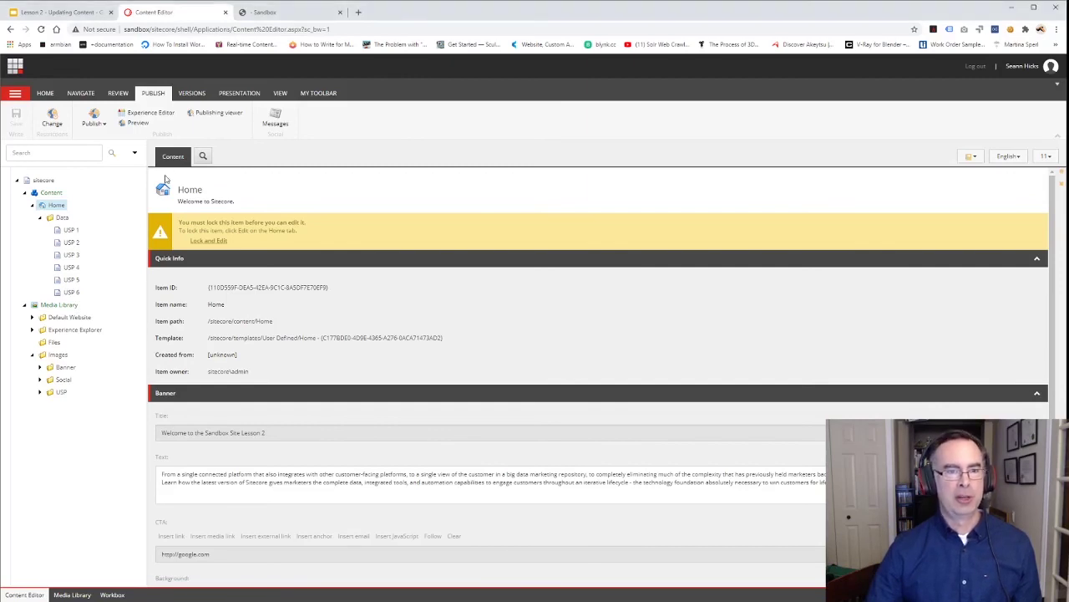
click(66, 13)
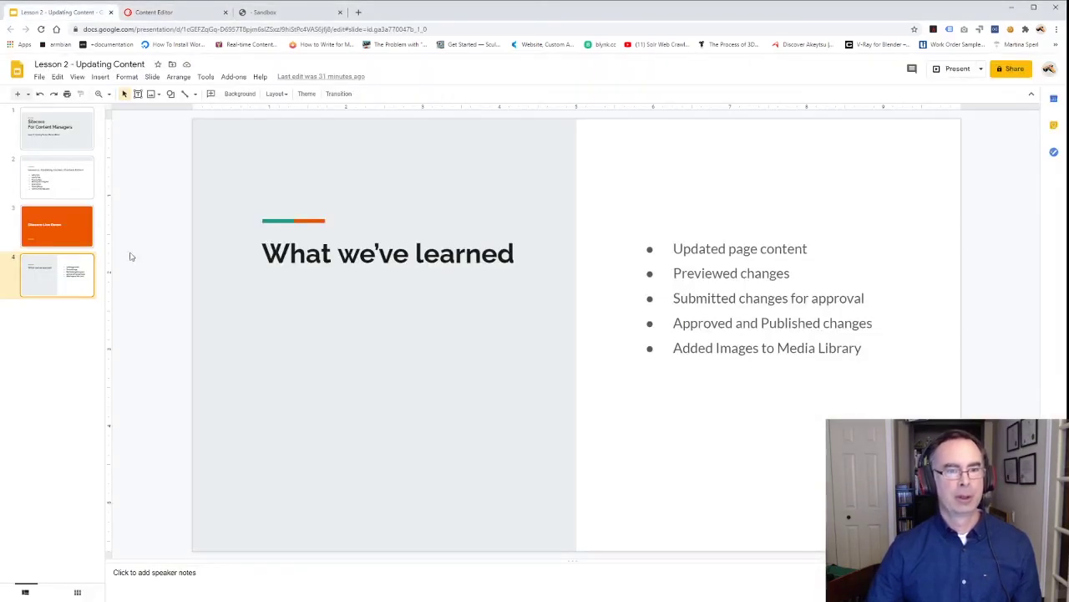